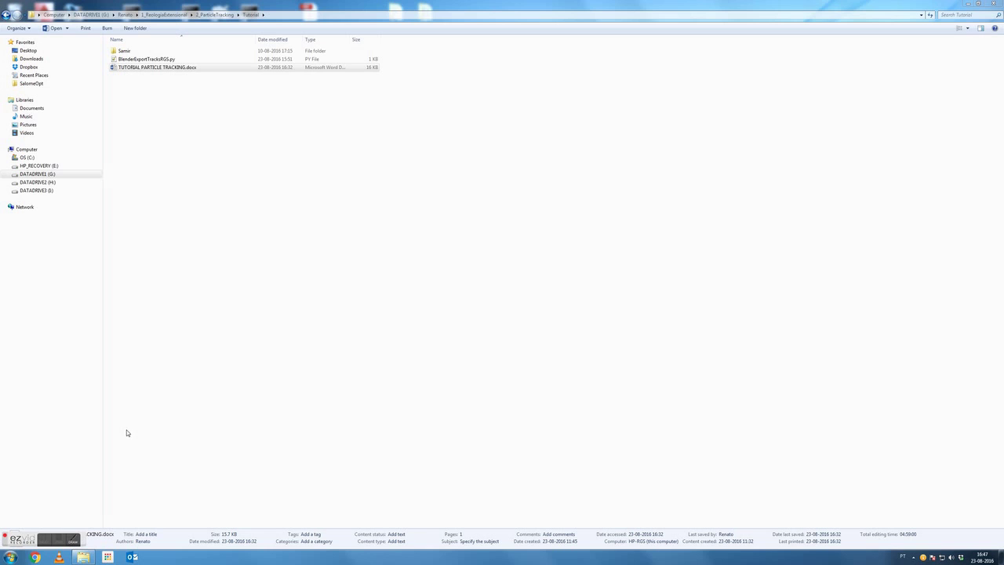
Open Blender and dismiss its splash screen
left_click(11, 557)
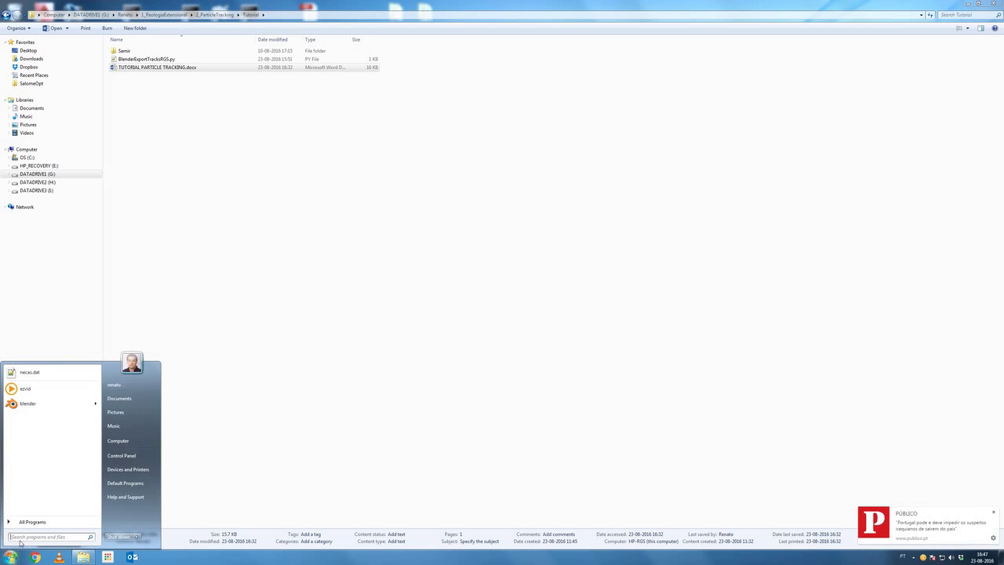
left_click(28, 404)
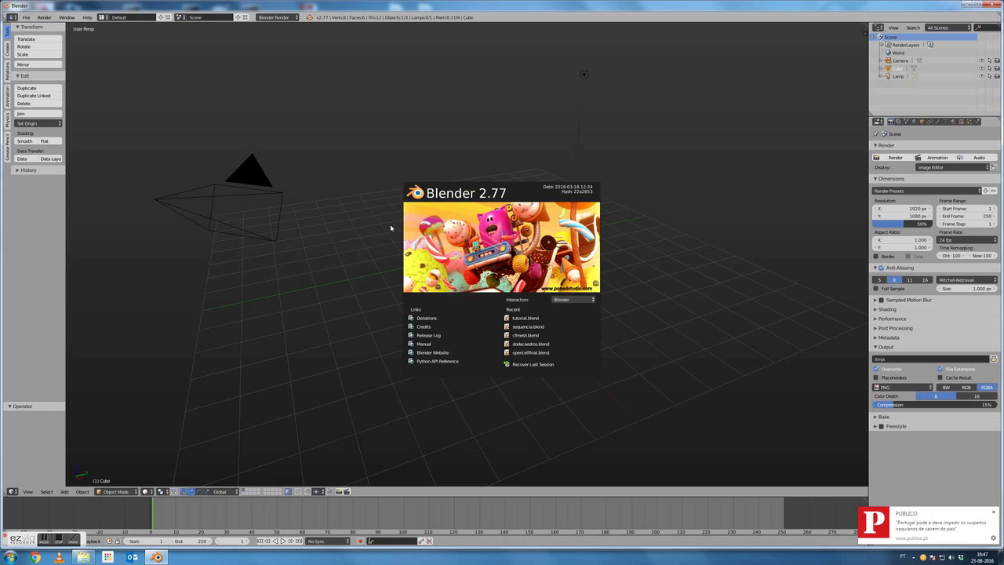
left_click(360, 202)
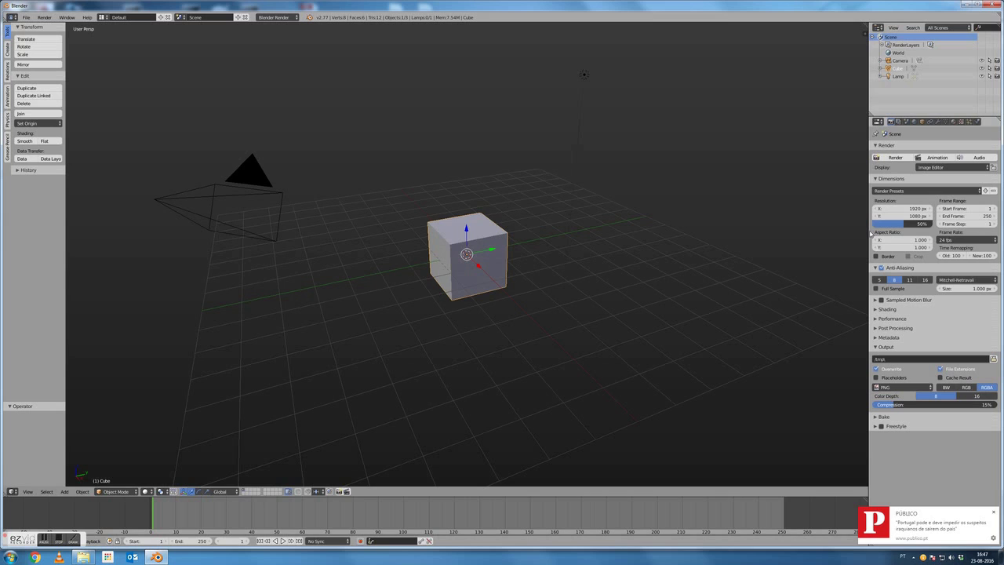
Widen the properties and outliner column, and split the 3D view into two stacked viewports
left_click_drag(869, 234, 812, 227)
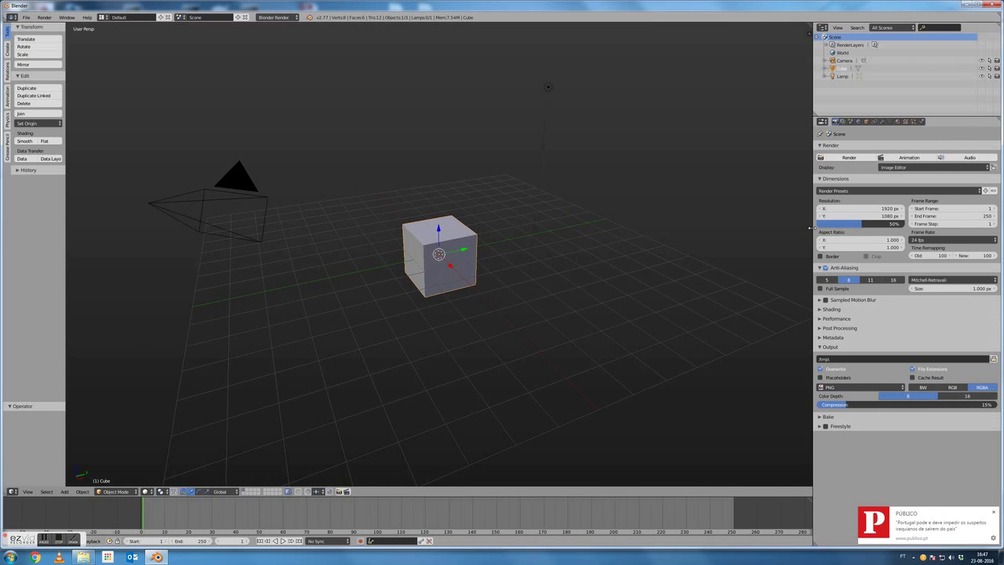
right_click(811, 227)
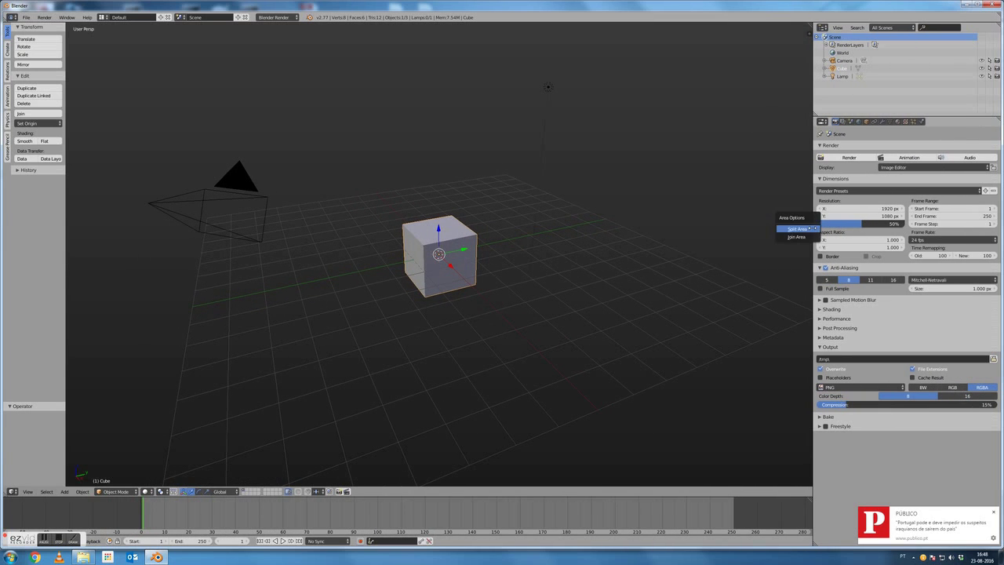
left_click(808, 228)
left_click(609, 253)
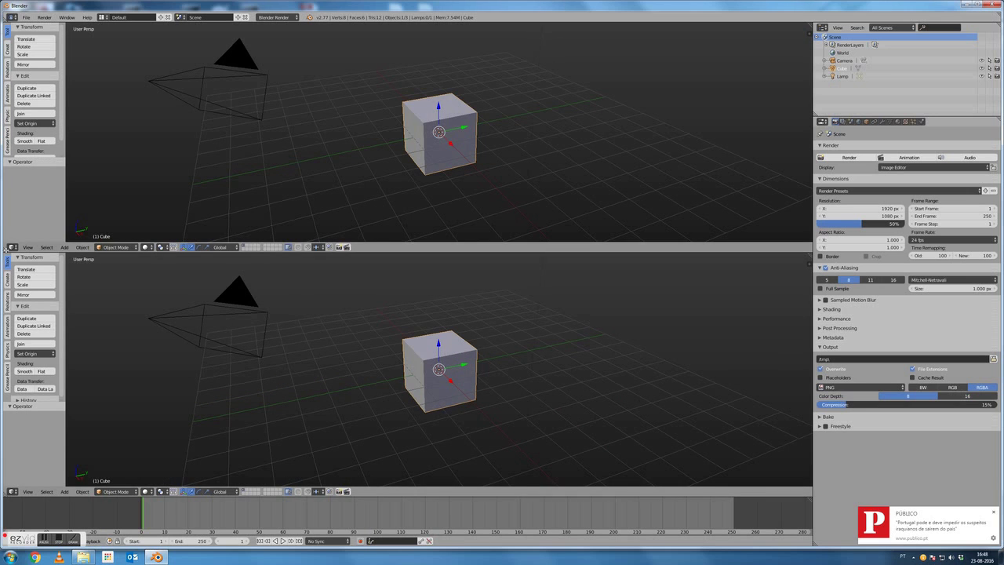
Split the upper viewport into two side-by-side areas, and join them back into one
left_click_drag(23, 246, 337, 235)
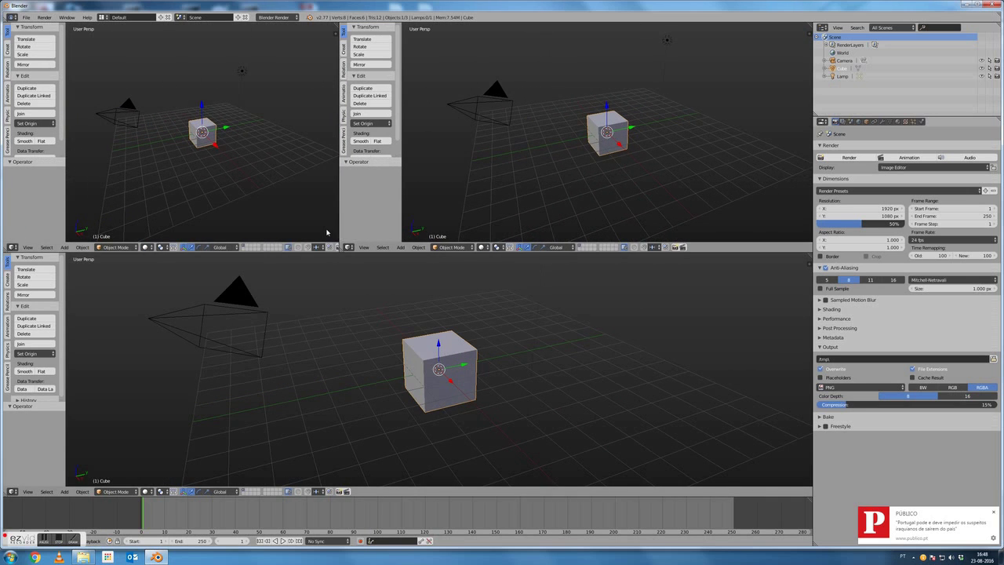
right_click(339, 212)
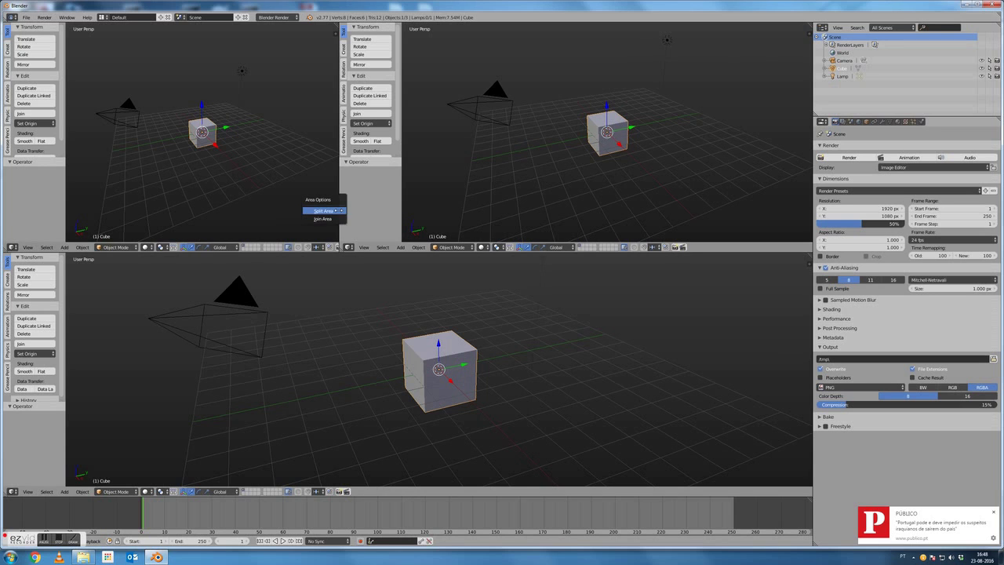
left_click(325, 219)
left_click(429, 171)
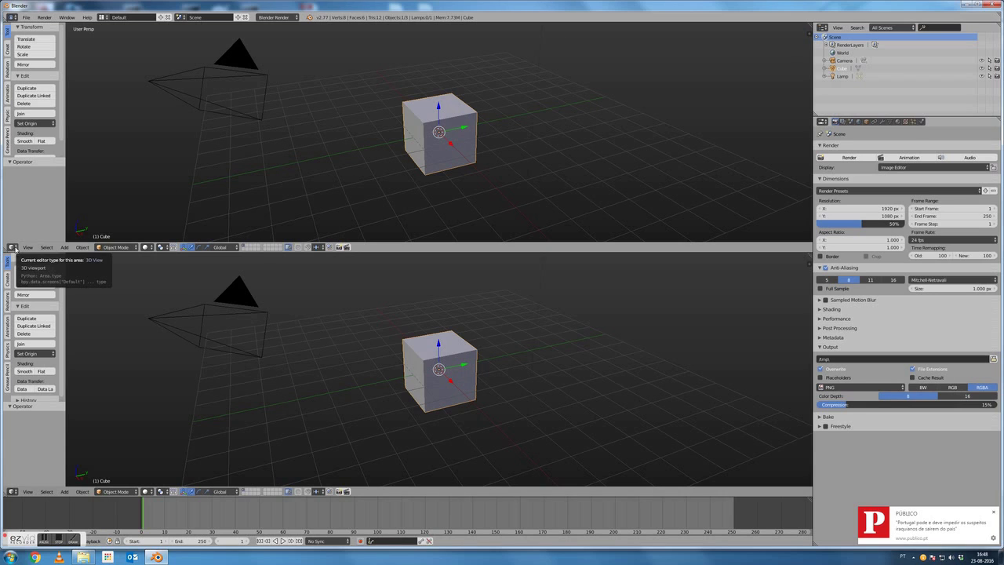
Change the upper area's editor type to Python Console and from that to Node Editor
left_click(13, 248)
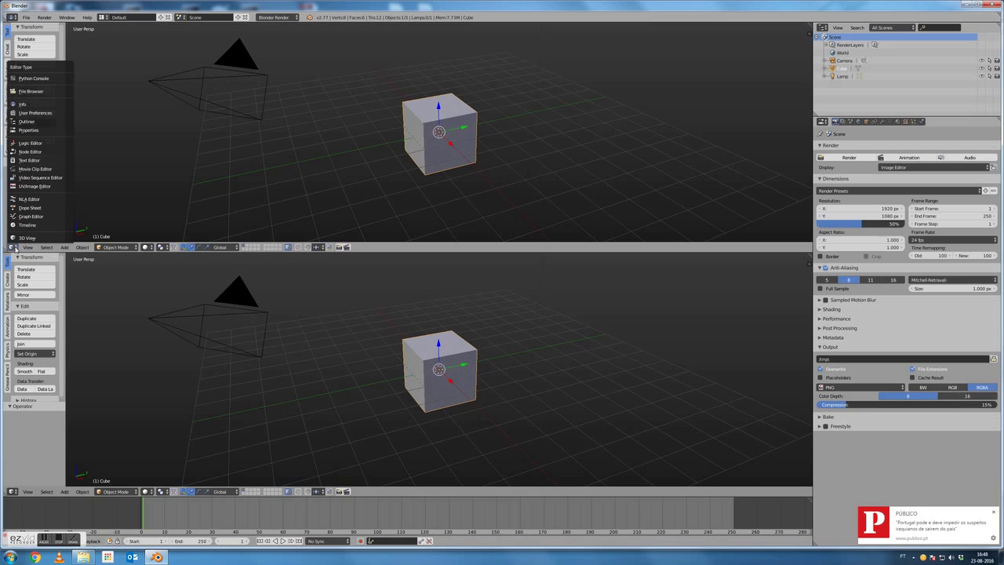
left_click(32, 78)
left_click(13, 247)
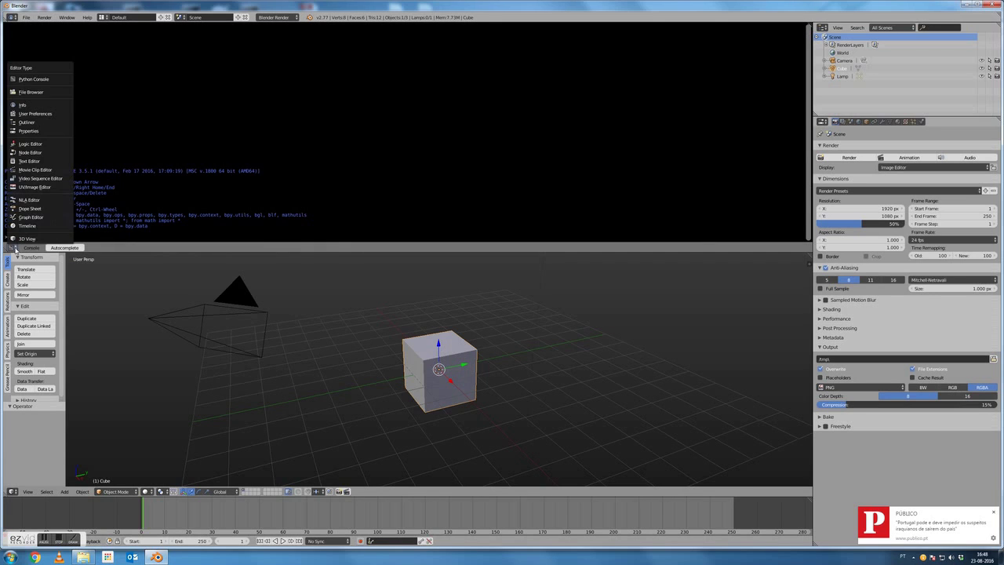
left_click(35, 152)
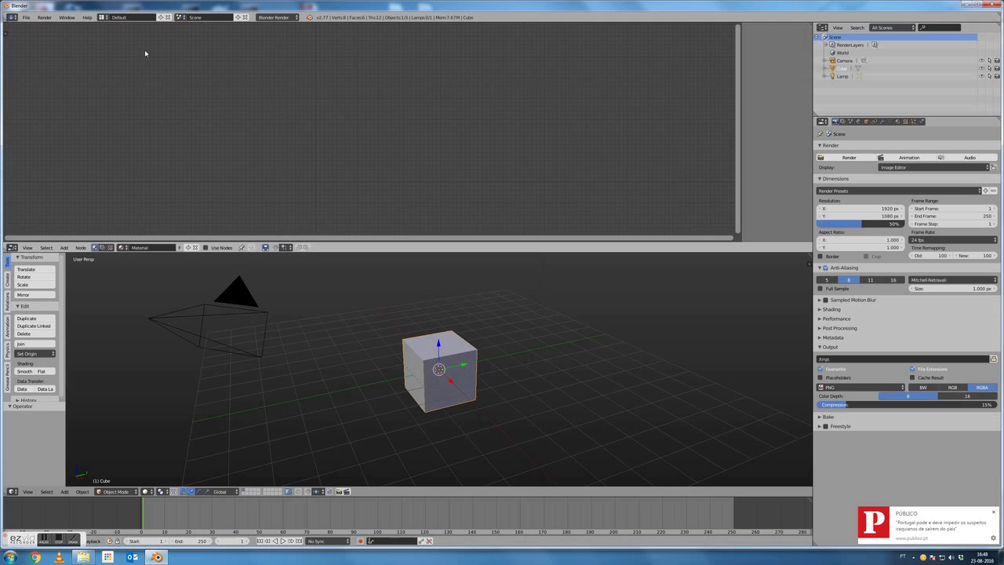
Switch the screen layout to Motion Tracking
left_click(107, 17)
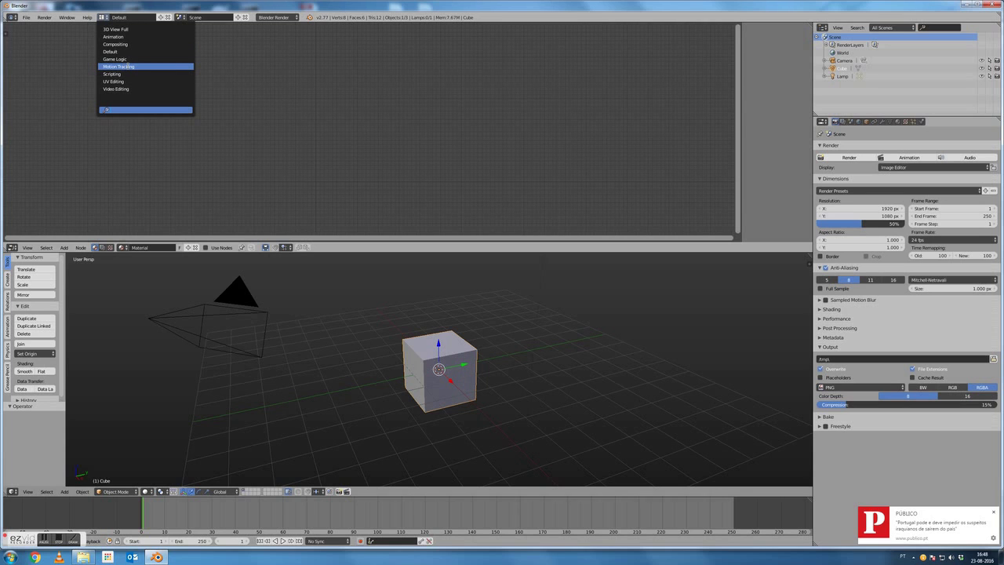
left_click(128, 67)
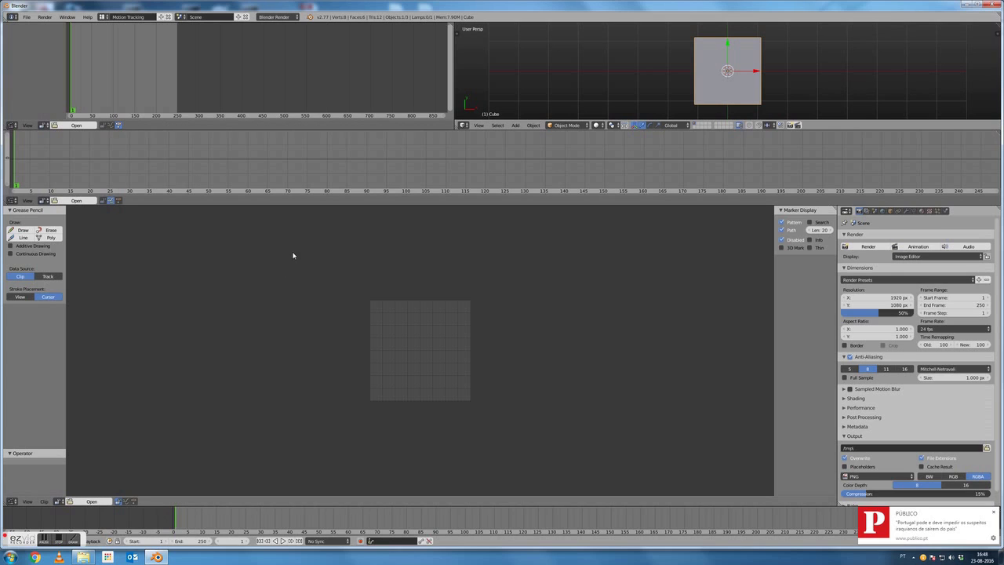
Save the project in the Tutorial folder under the file name tutorial
left_click(27, 16)
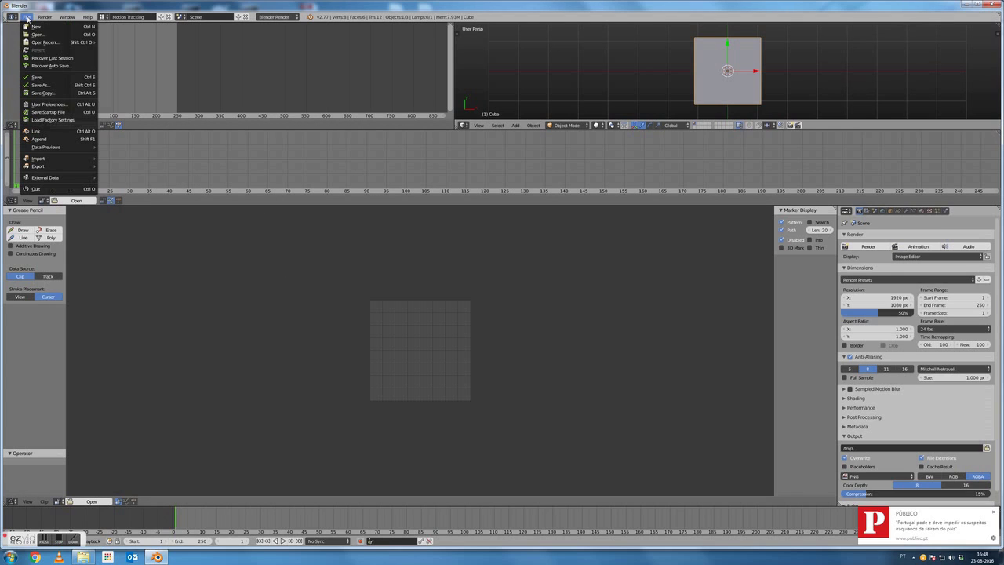
left_click(37, 85)
left_click(110, 47)
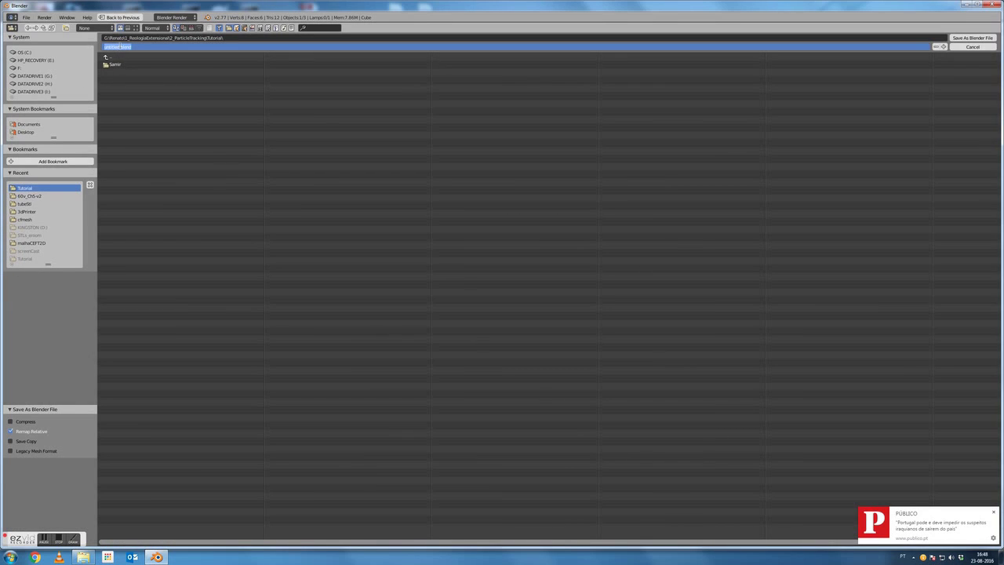
left_click_drag(118, 47, 85, 50)
type("tutorial")
key("Return")
left_click(958, 41)
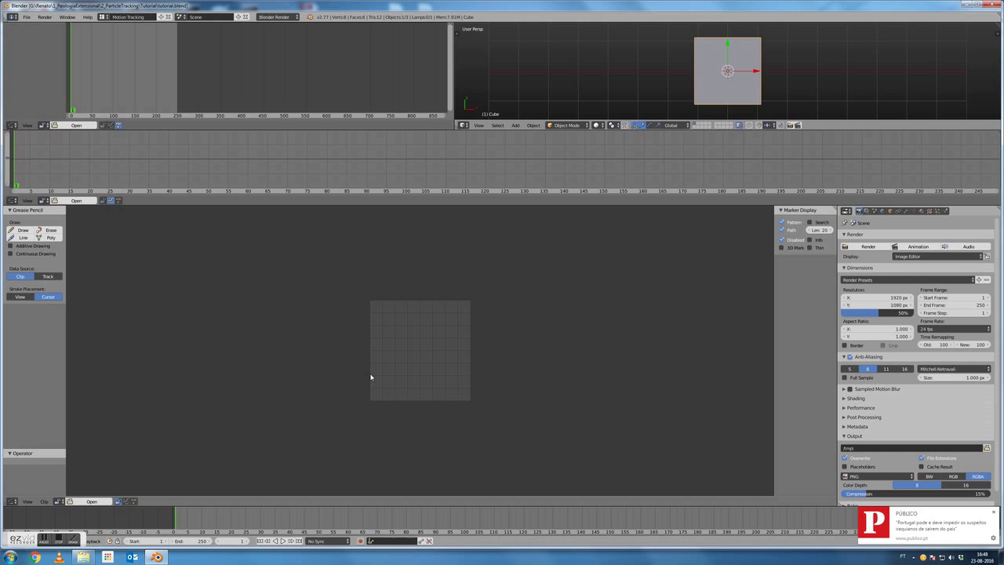
Load the TIFF image sequence from the 60v_Ch5-v2 folder as a movie clip, starting with 60v_Ch5-v2000001.tif
left_click(91, 502)
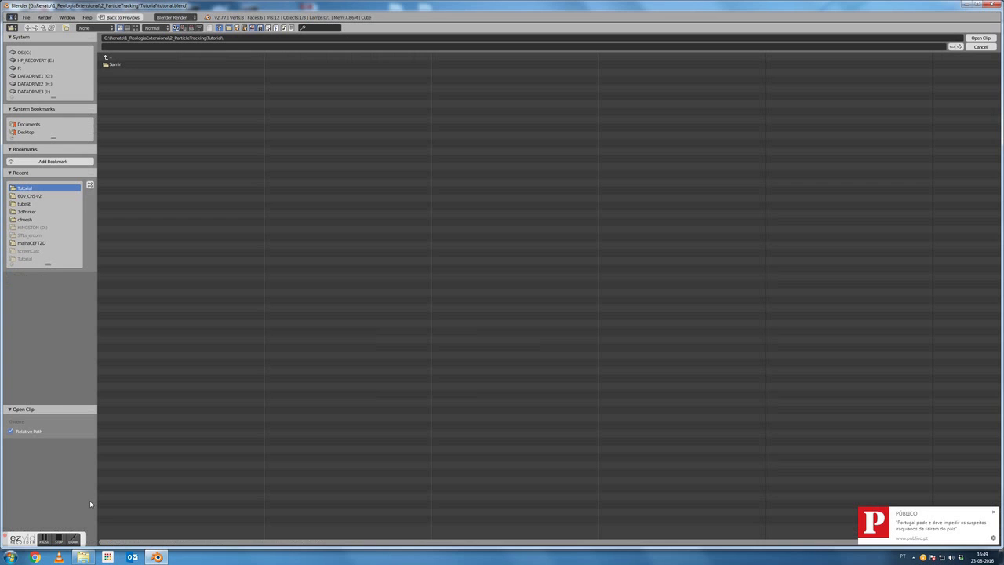
left_click(115, 65)
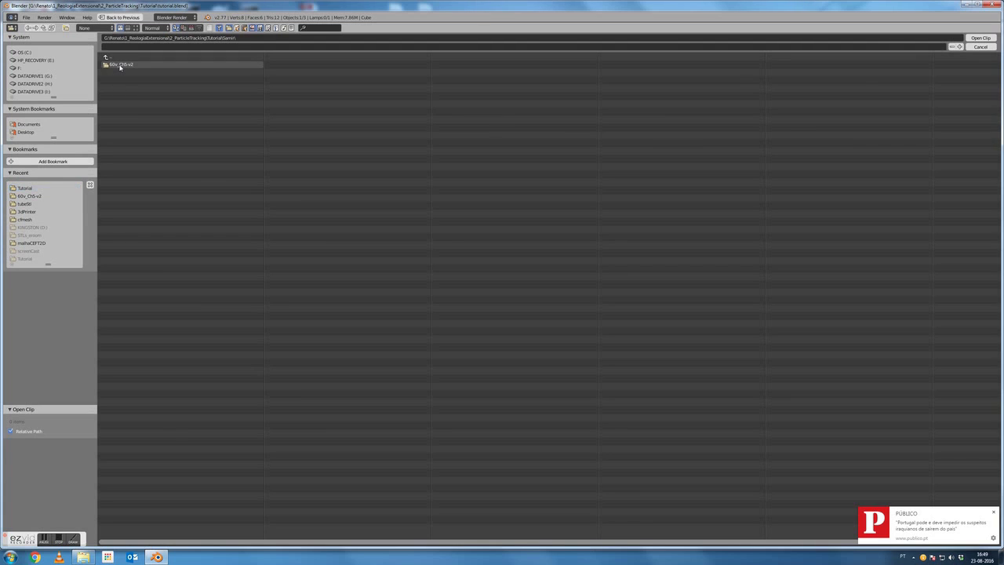
left_click(120, 65)
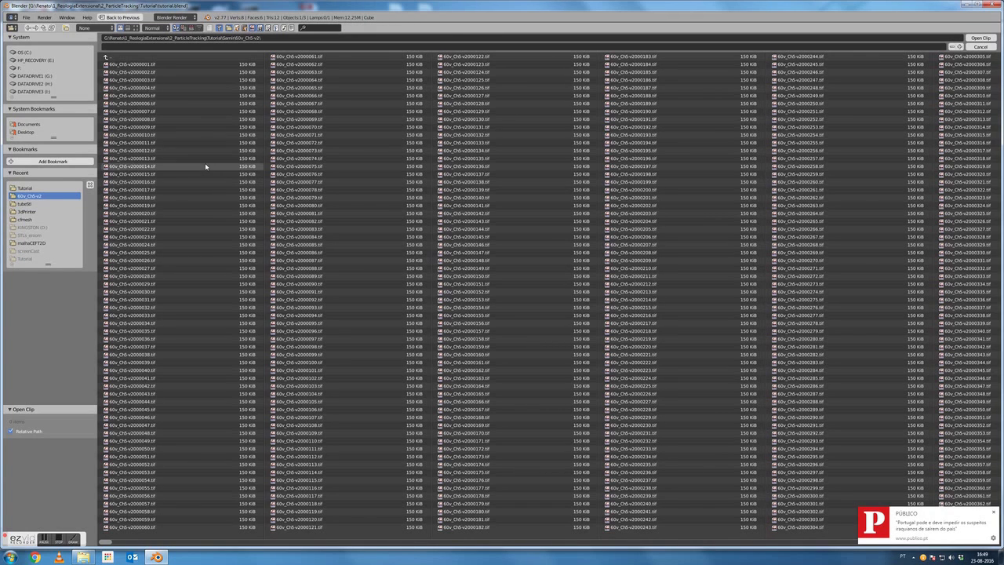
key("a")
key("a")
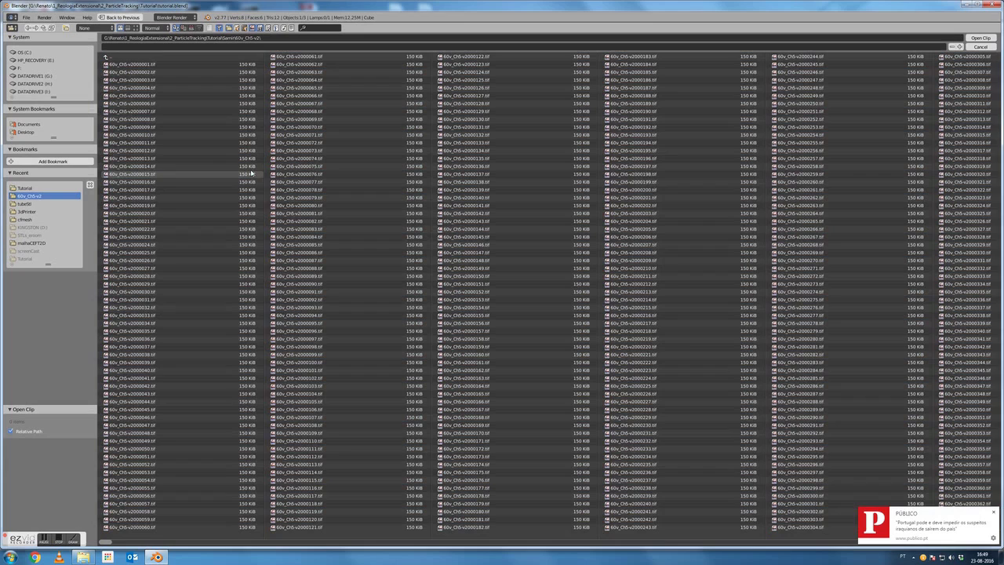
left_click(140, 65)
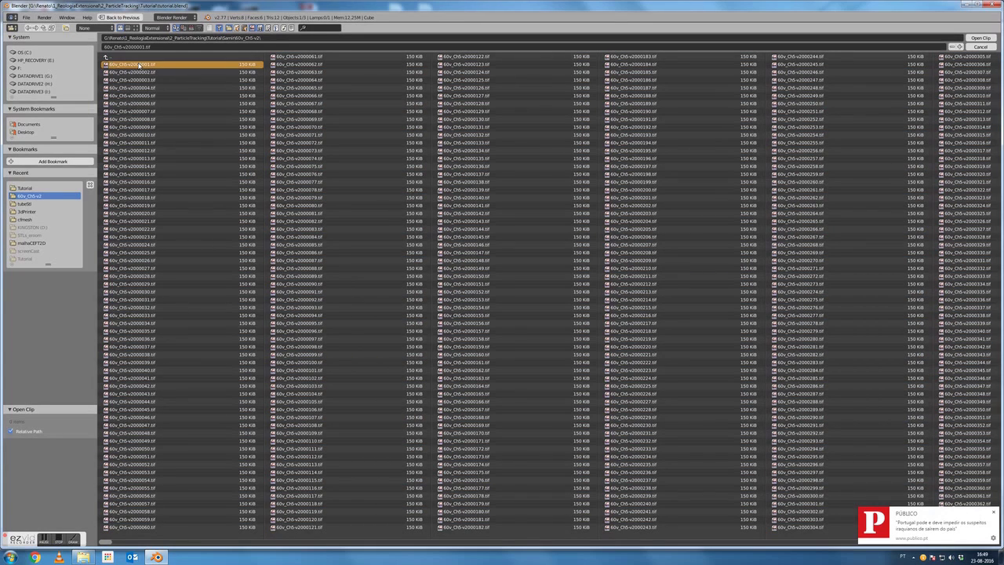
left_click(980, 38)
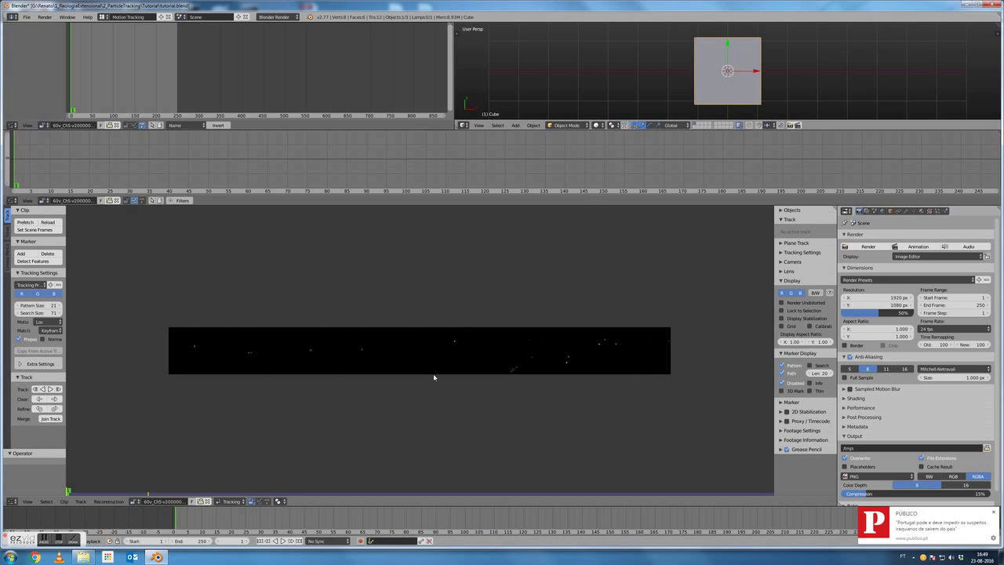
Examine the particles in the loaded clip at different zoom levels and the extent of the timeline
scroll(434, 377, "up", 5)
scroll(433, 377, "down", 6)
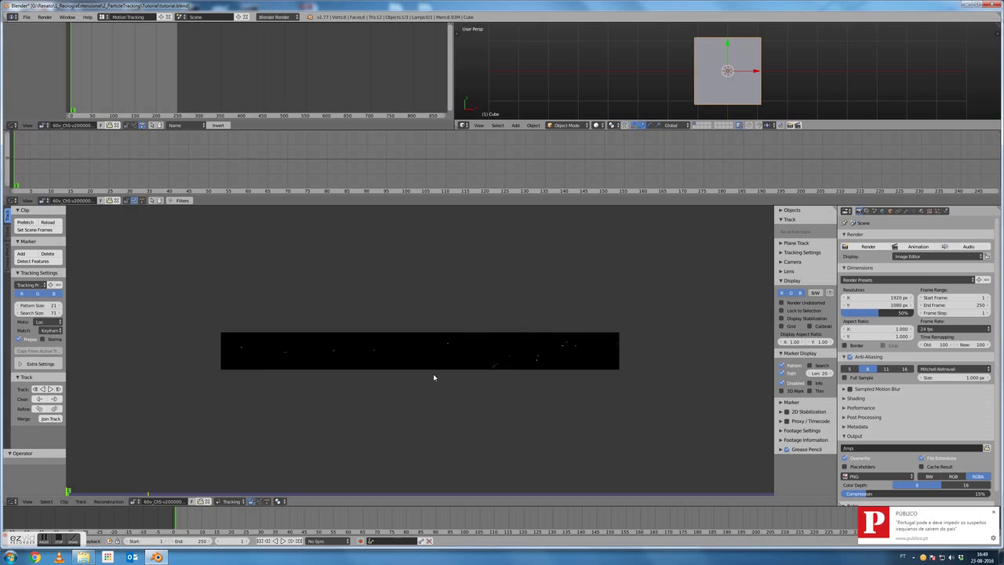
scroll(434, 377, "down", 1)
scroll(433, 374, "up", 3)
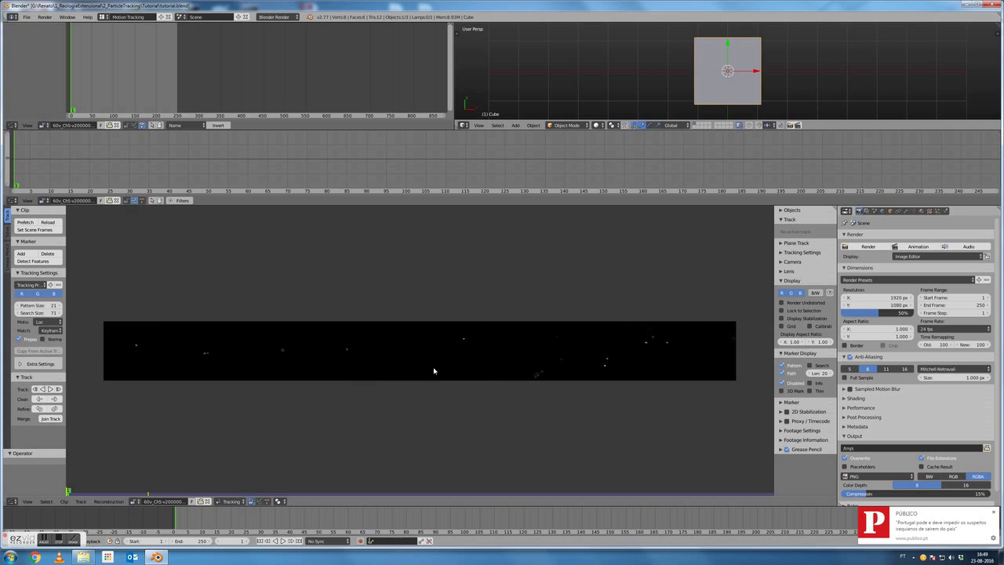
scroll(680, 79, "up", 3)
scroll(679, 78, "up", 1)
scroll(679, 78, "down", 2)
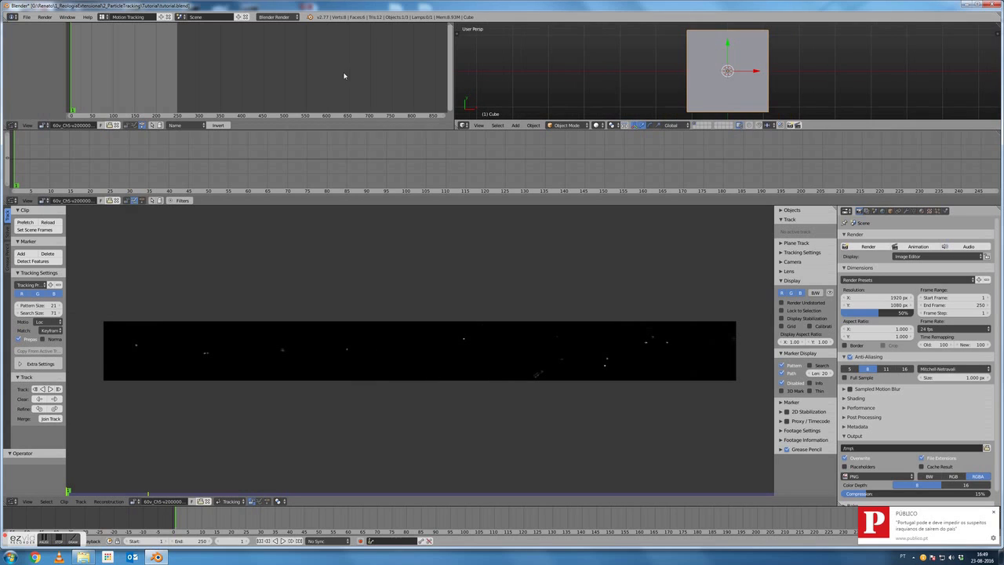
scroll(361, 517, "down", 3)
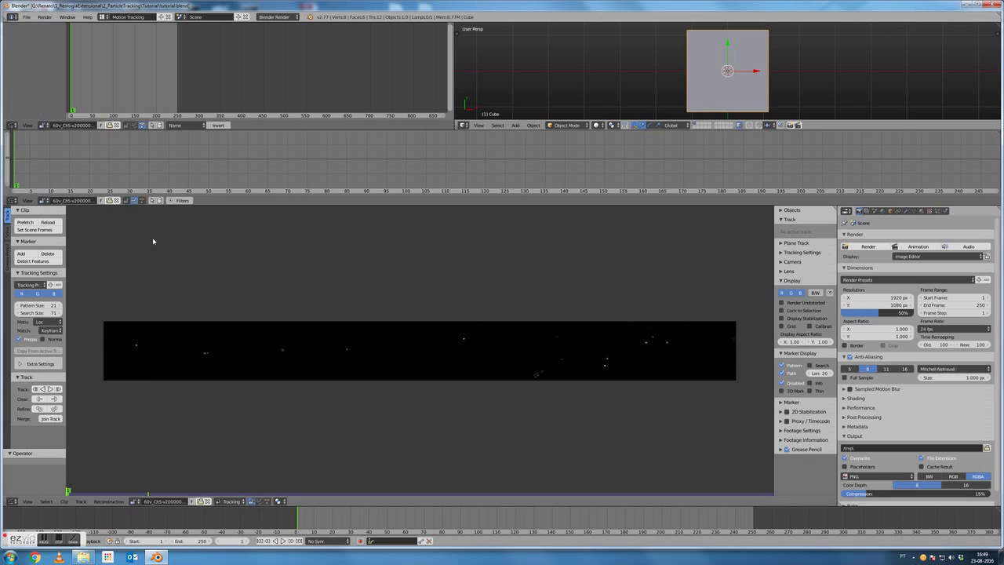
Widen the clip editor's tool shelf and set the scene frame range to match the clip's length
left_click_drag(77, 215, 114, 215)
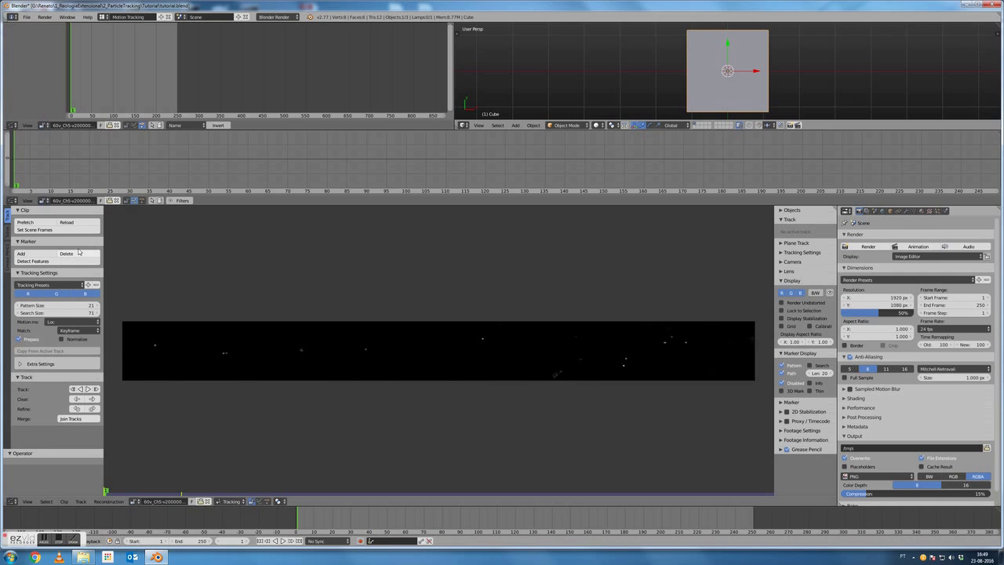
left_click(32, 230)
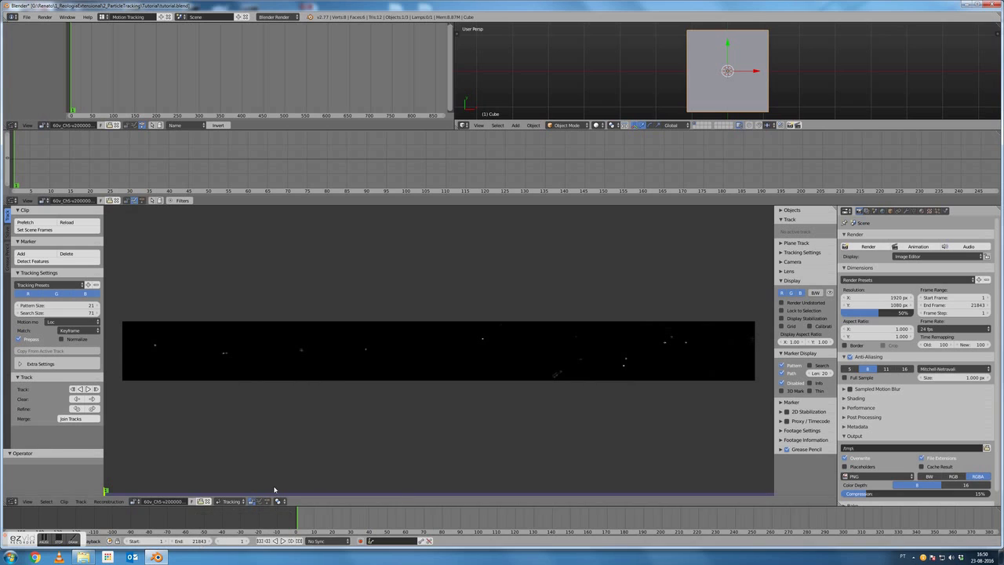
scroll(456, 516, "down", 2)
scroll(455, 516, "down", 5)
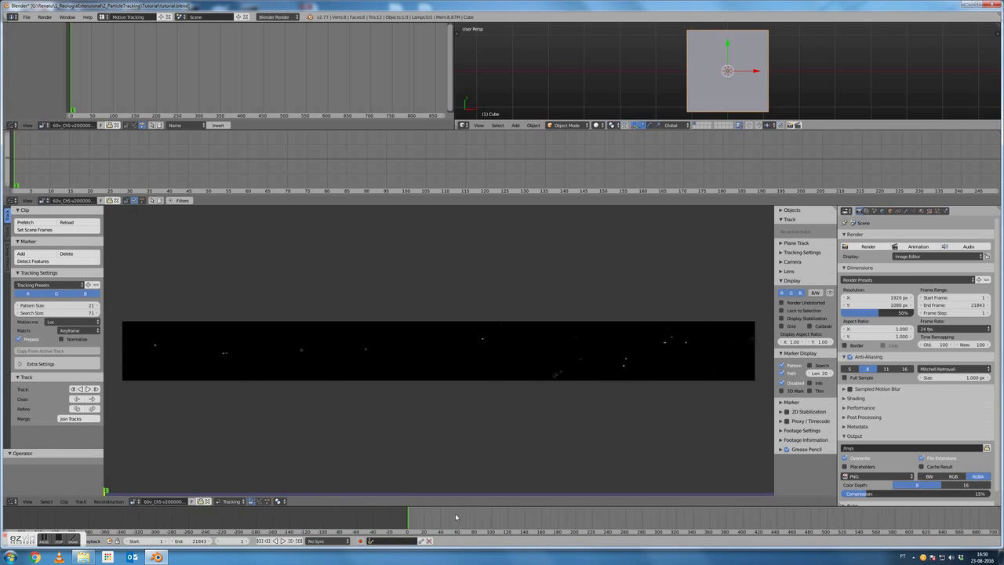
scroll(456, 516, "down", 6)
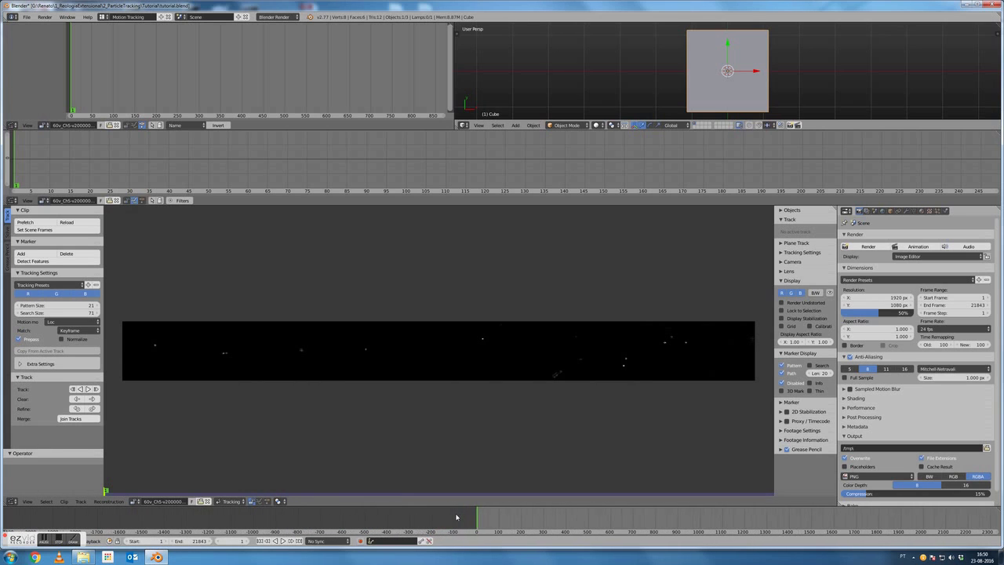
Set the scene's end frame to 700
left_click(188, 541)
type("1")
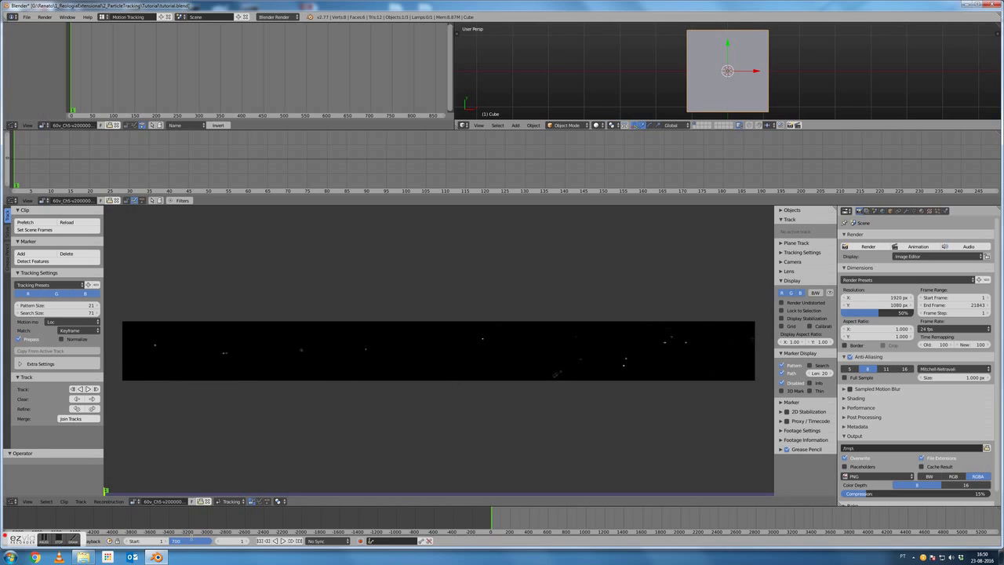
key("Return")
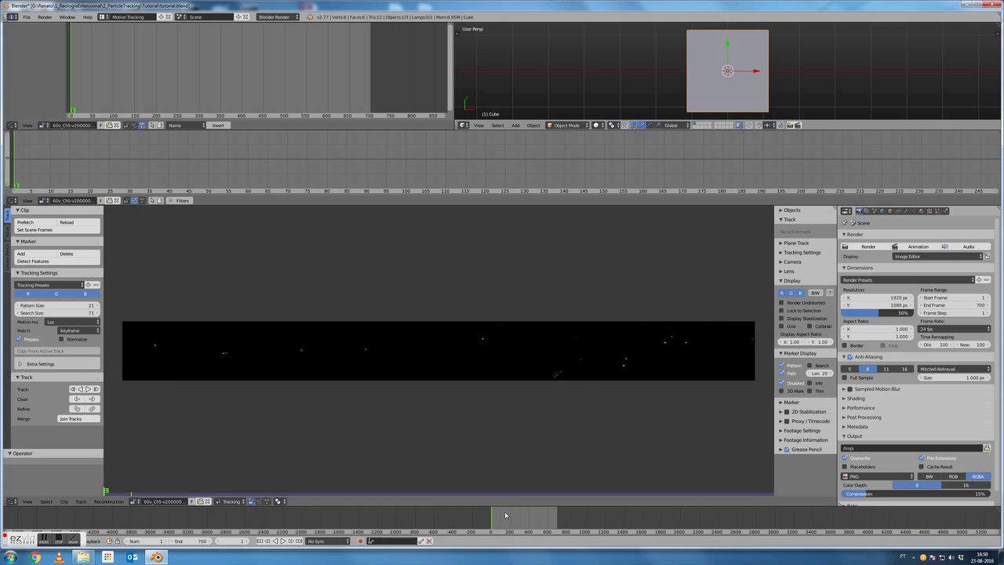
Fit the timeline view to the full scene frame range
scroll(518, 511, "up", 6)
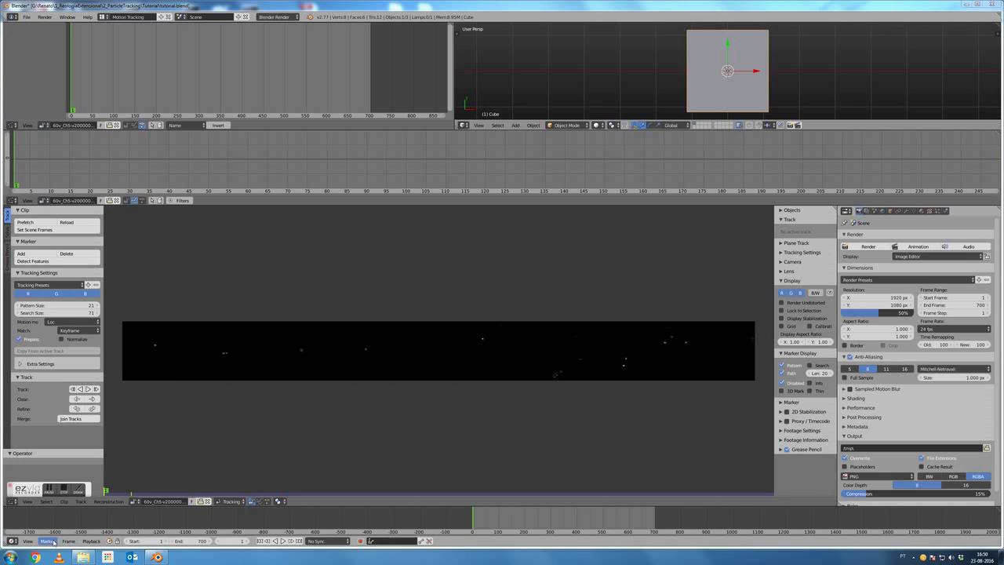
left_click(32, 541)
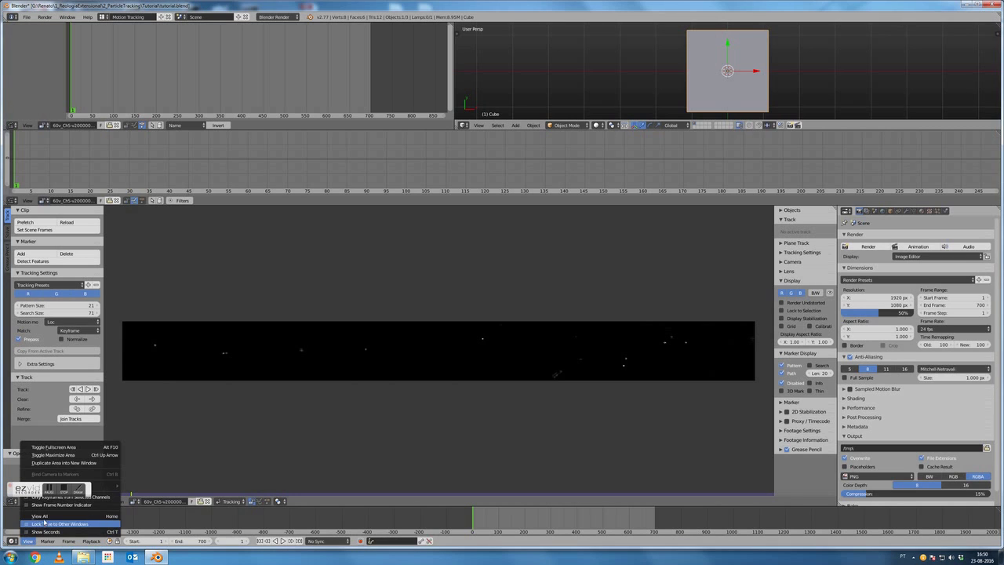
left_click(109, 517)
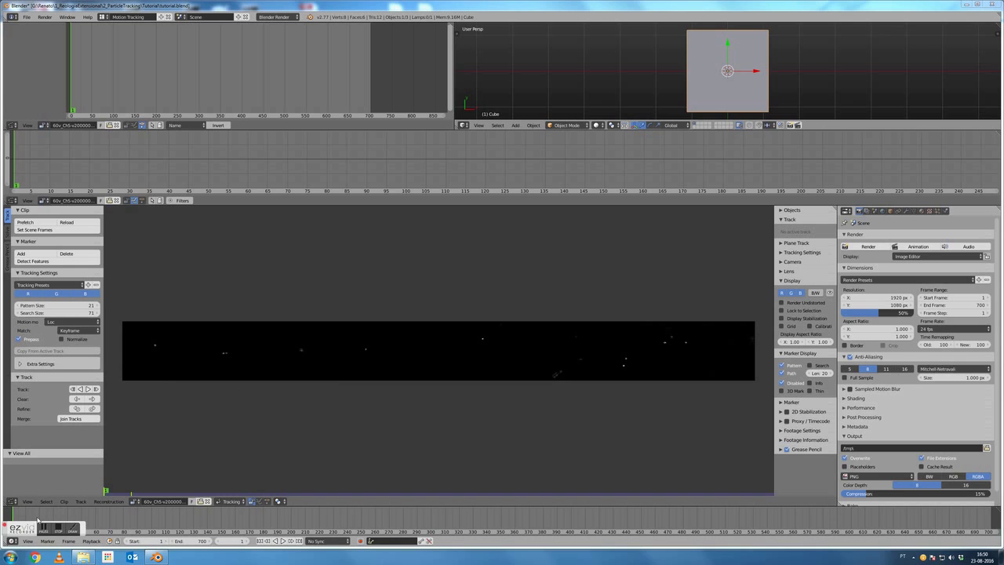
Play the clip to watch the particles move, and scrub back to frame 1
key("alt+a")
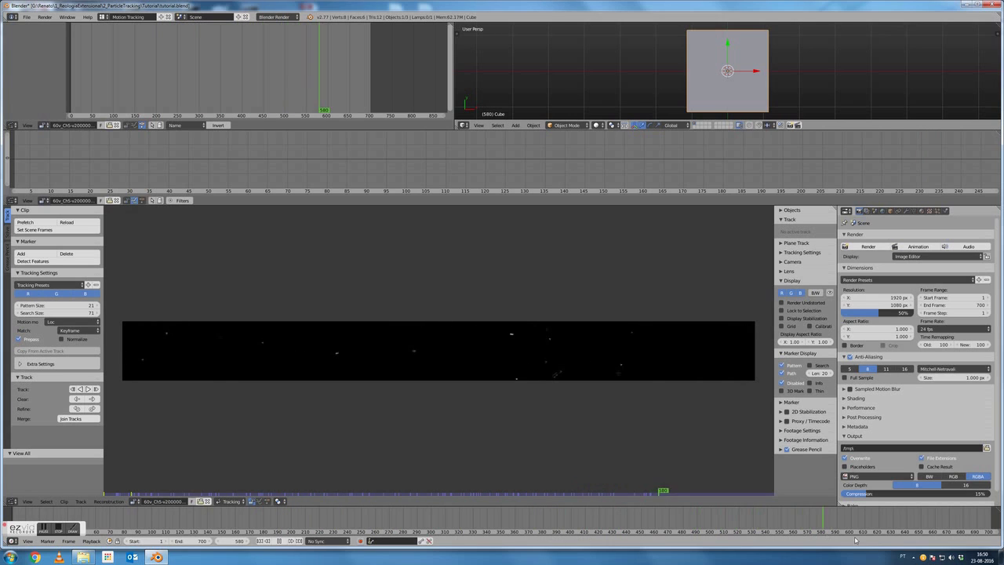
left_click_drag(985, 521, 317, 509)
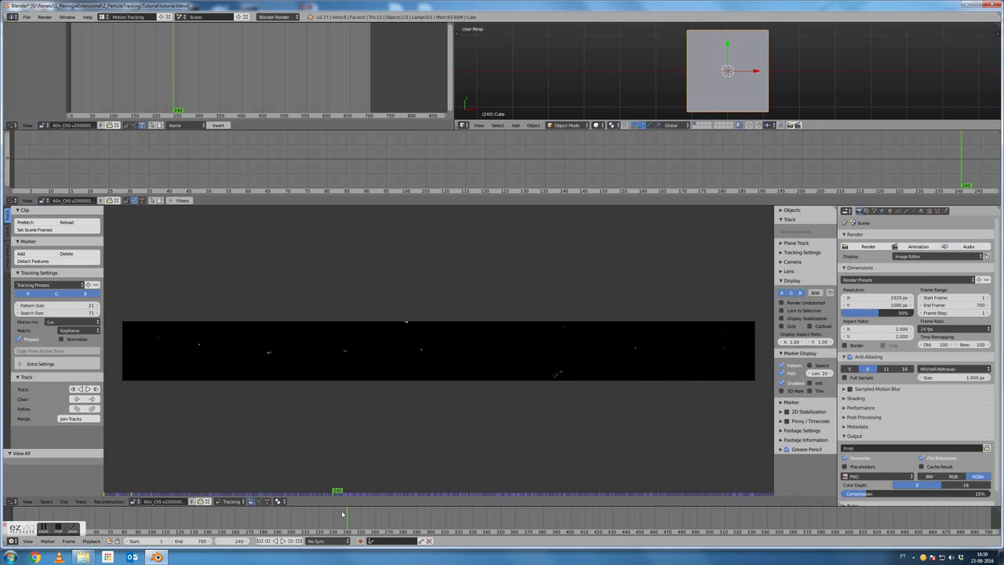
left_click_drag(348, 516, 13, 518)
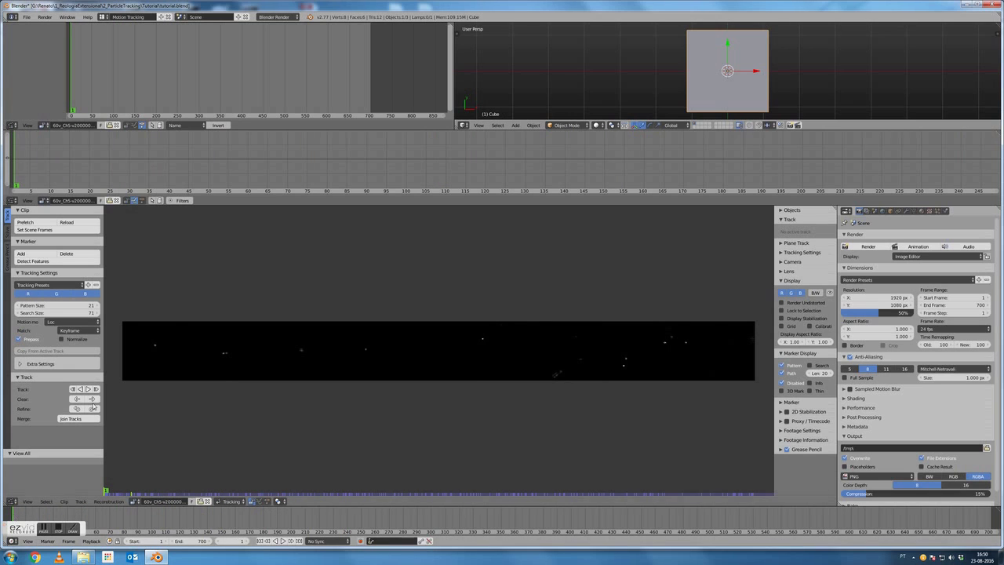
Add tracking markers at frame 1 on the leftmost particle, the close particle pair beside it and the next particle to the right
key("f")
scroll(290, 360, "up", 2)
scroll(285, 360, "down", 2)
middle_click_drag(228, 372, 541, 341)
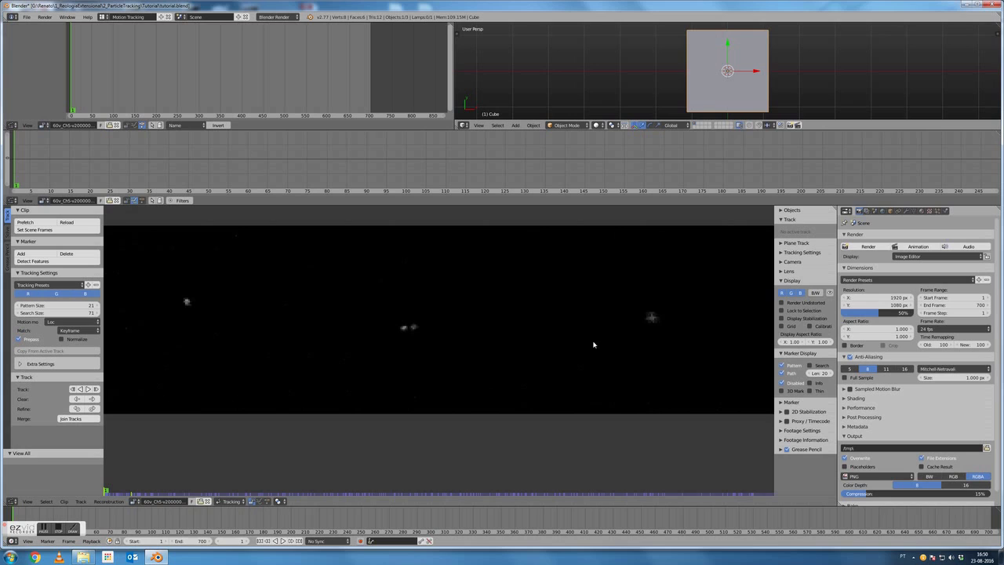
middle_click_drag(321, 329, 424, 351)
scroll(447, 355, "down", 3)
scroll(447, 350, "up", 3)
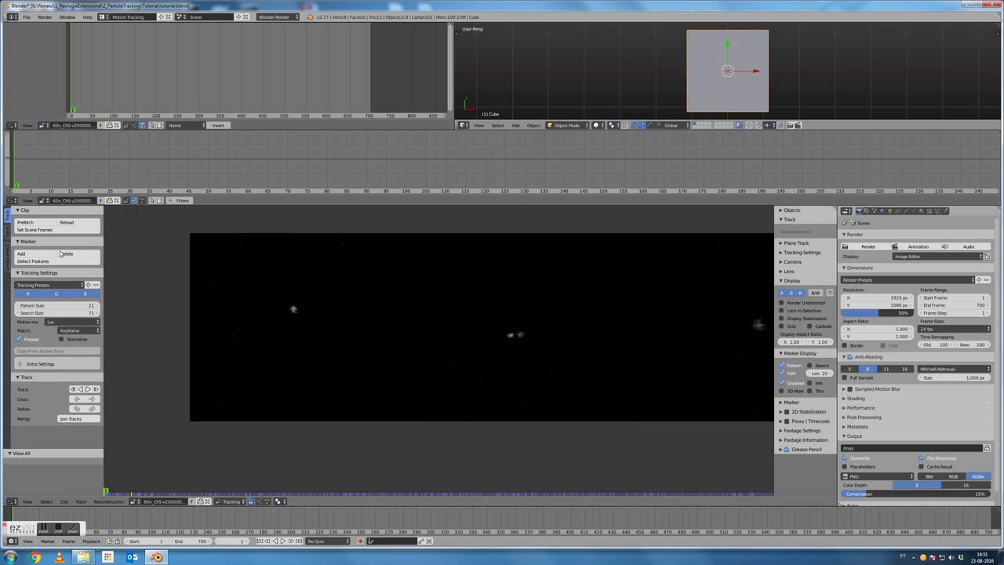
left_click(34, 255)
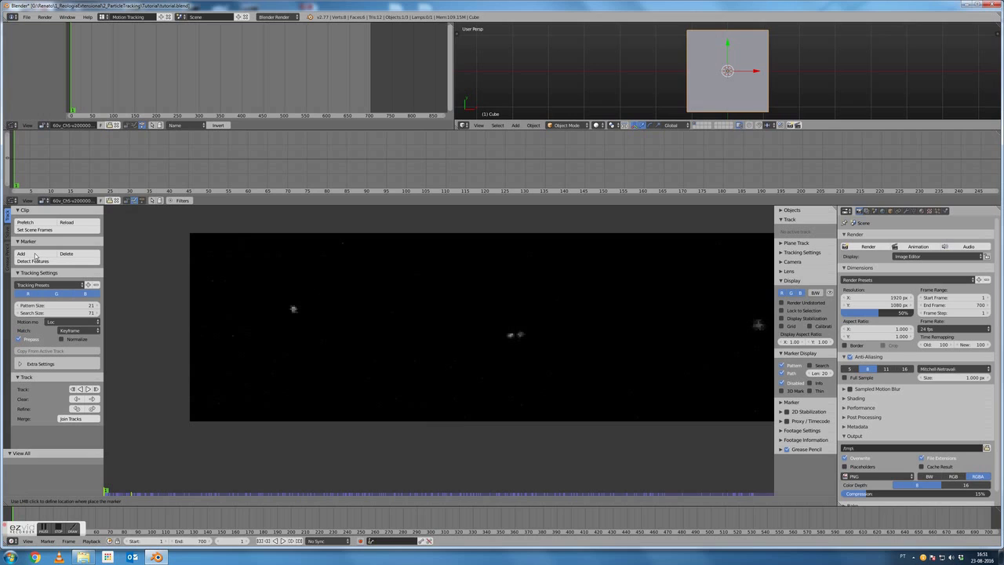
left_click(294, 310)
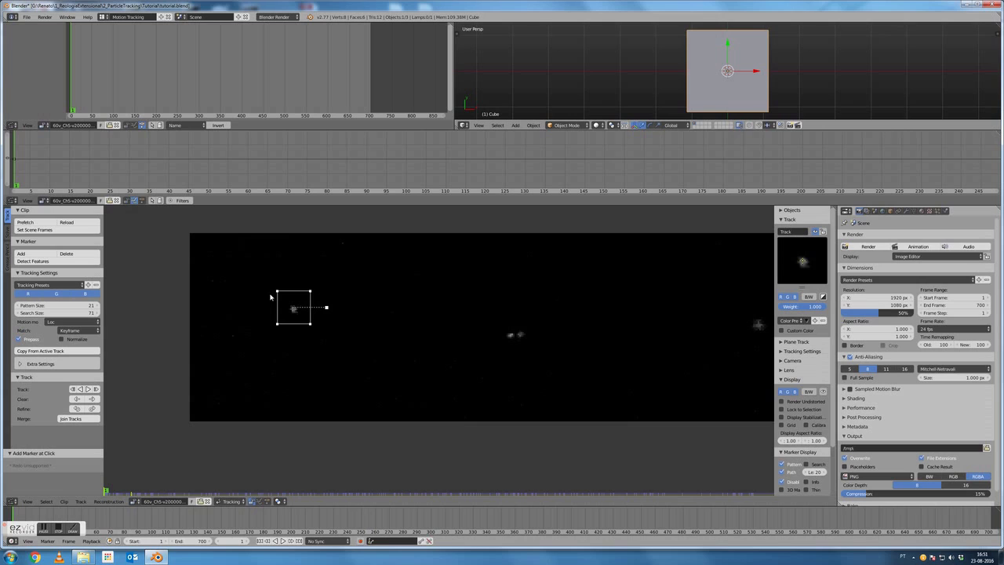
left_click(511, 334, "ctrl")
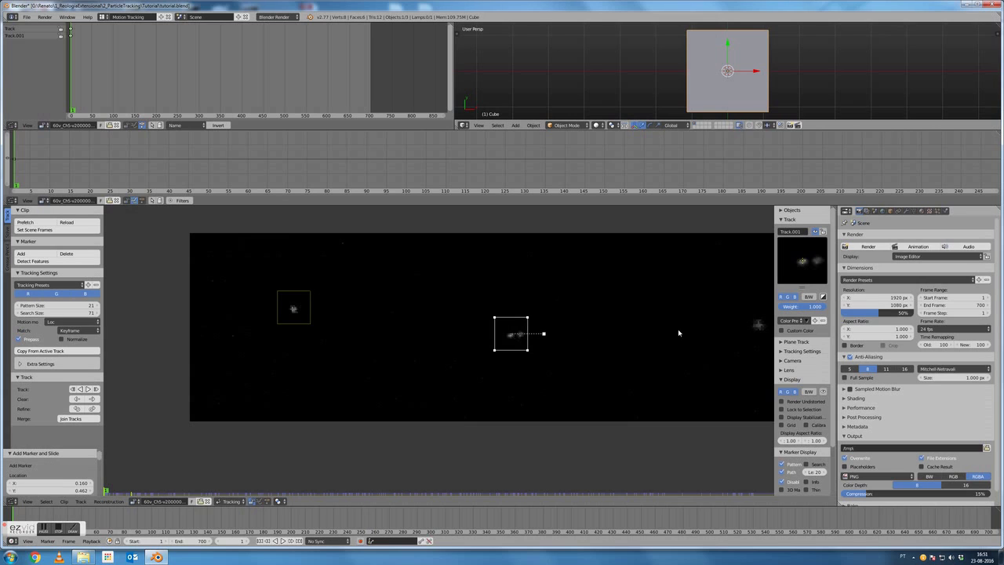
left_click(759, 326, "ctrl")
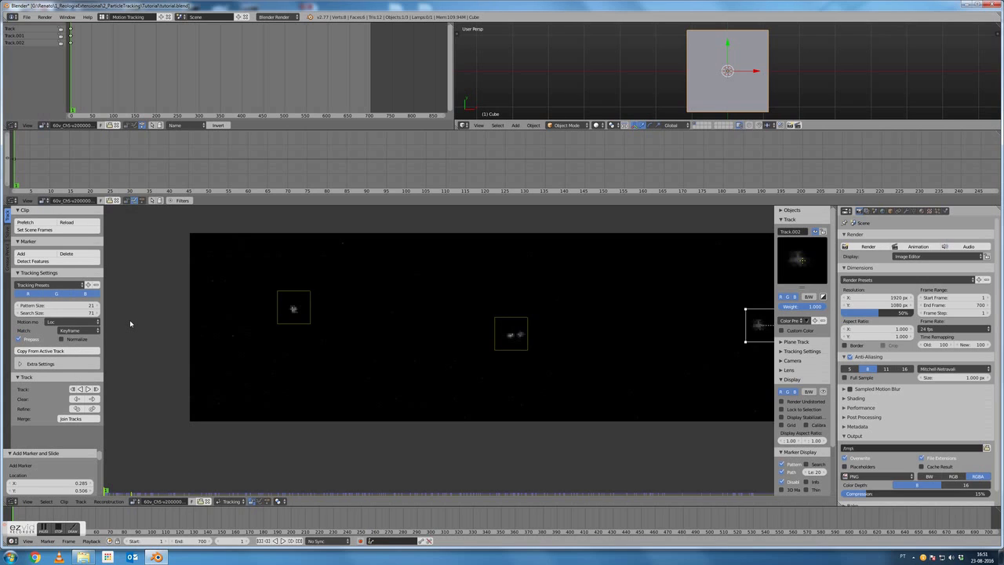
Widen the clip editor's properties region and show the search areas of selected markers, checking them on the first two markers
key("t")
key("t")
left_click_drag(773, 286, 734, 285)
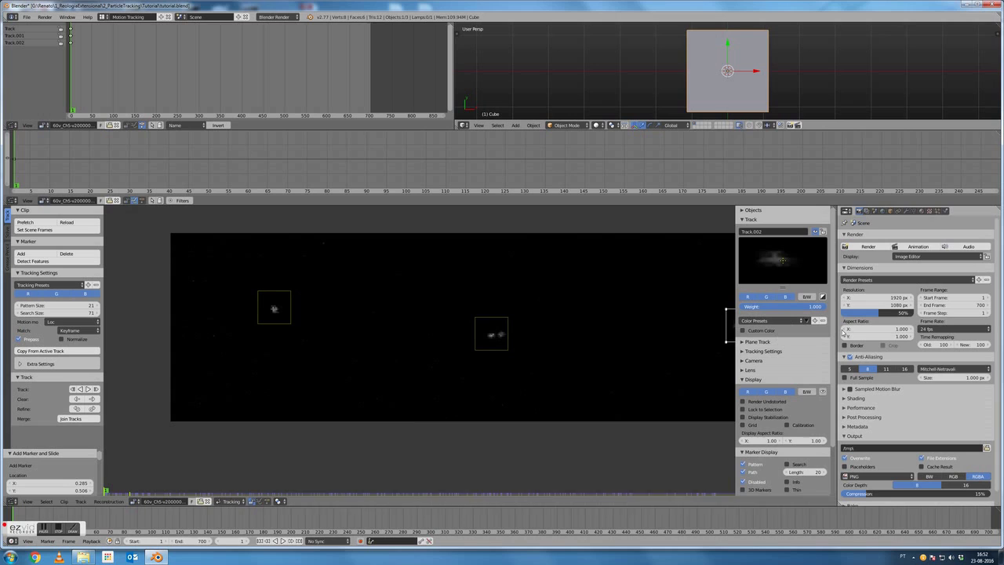
scroll(830, 365, "down", 2)
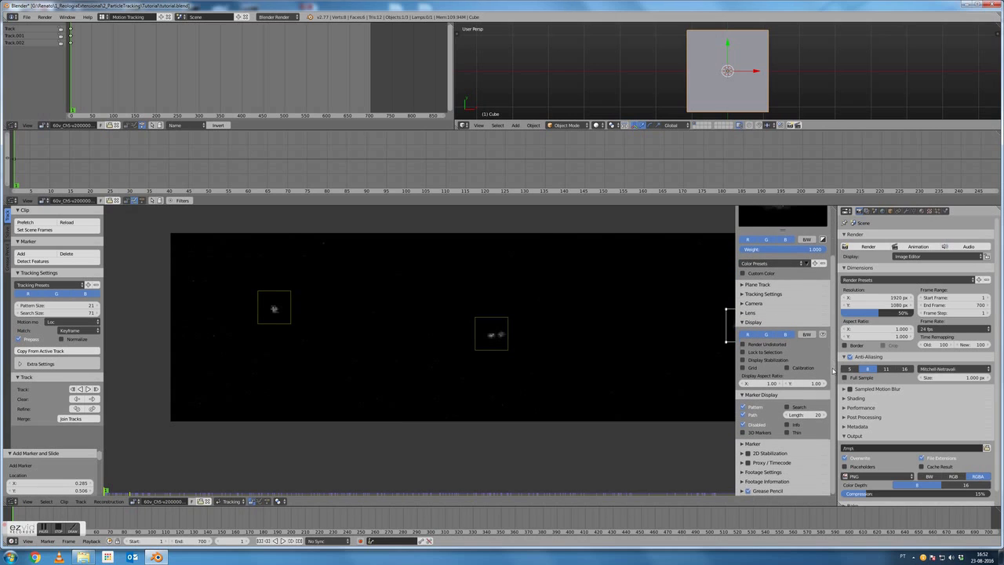
left_click(787, 407)
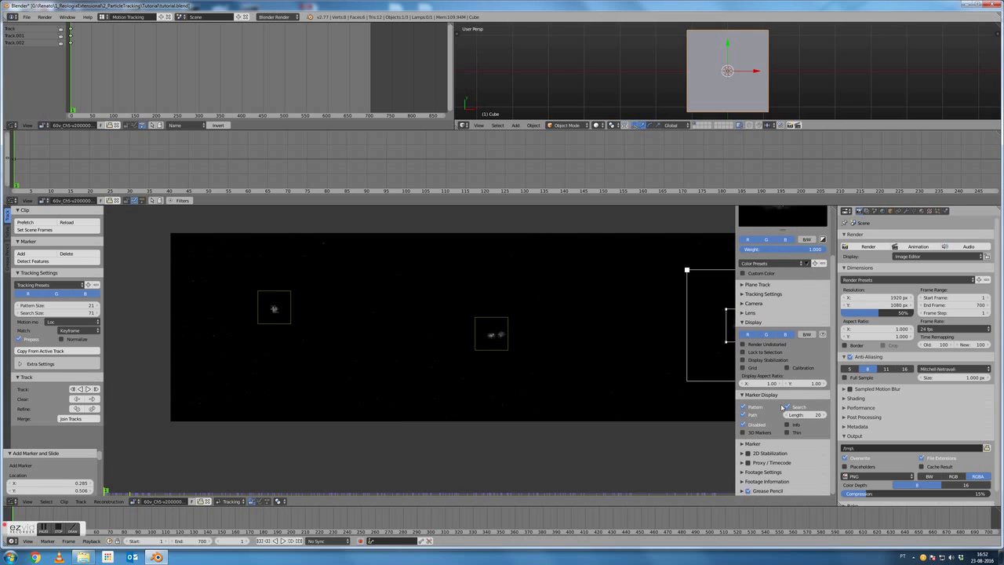
right_click(289, 323)
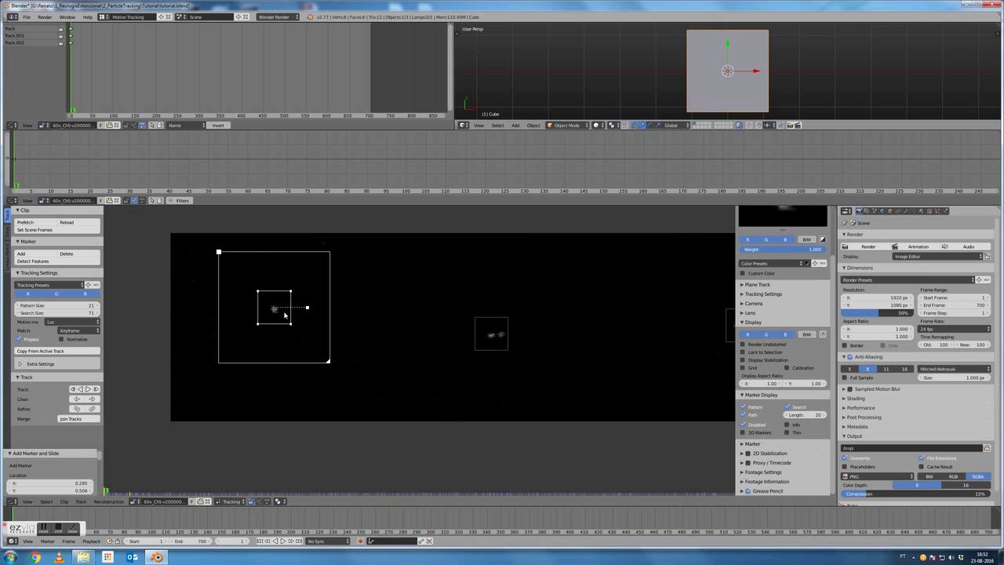
right_click(454, 346)
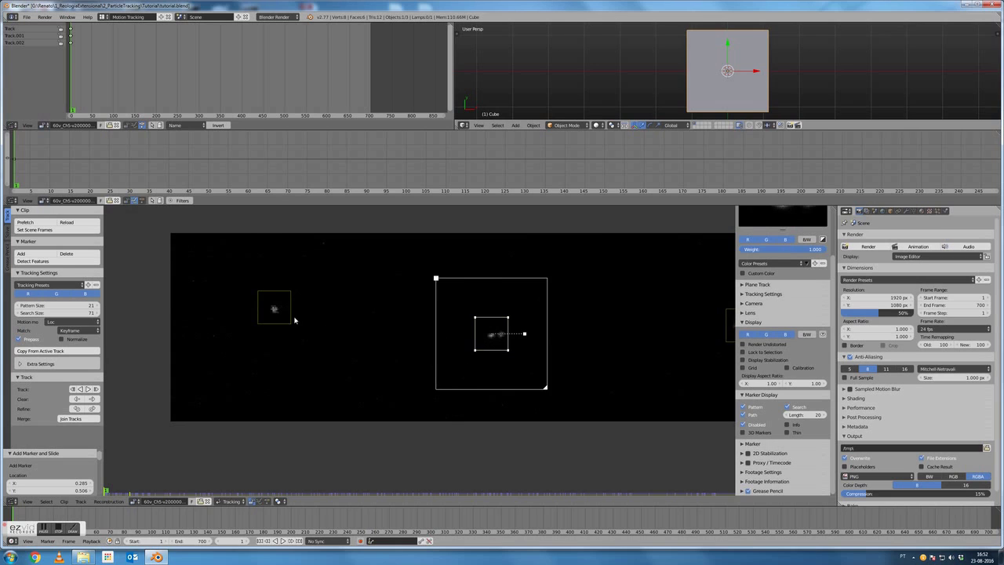
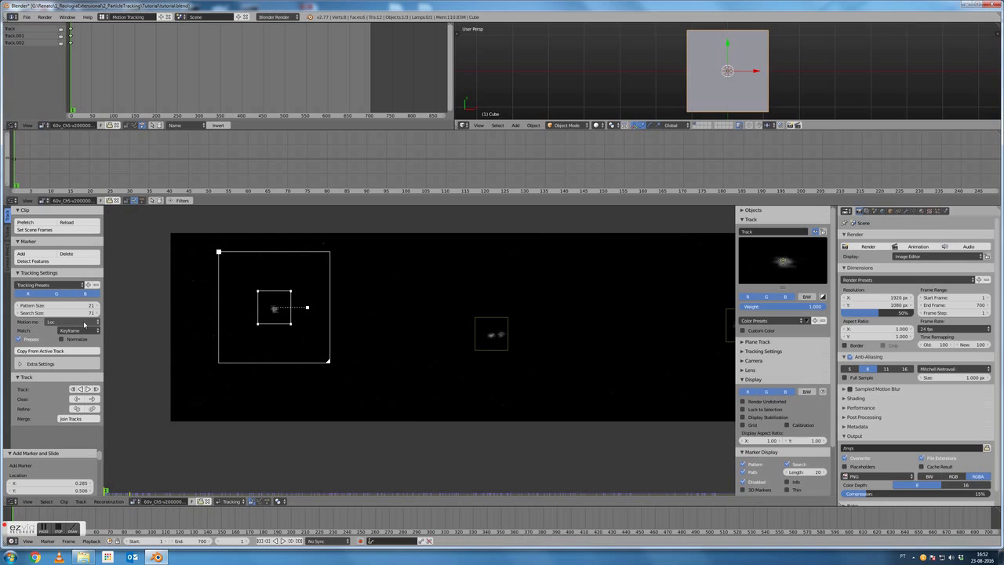
Review the default motion model and match options, and expand the extra tracking settings
left_click(85, 323)
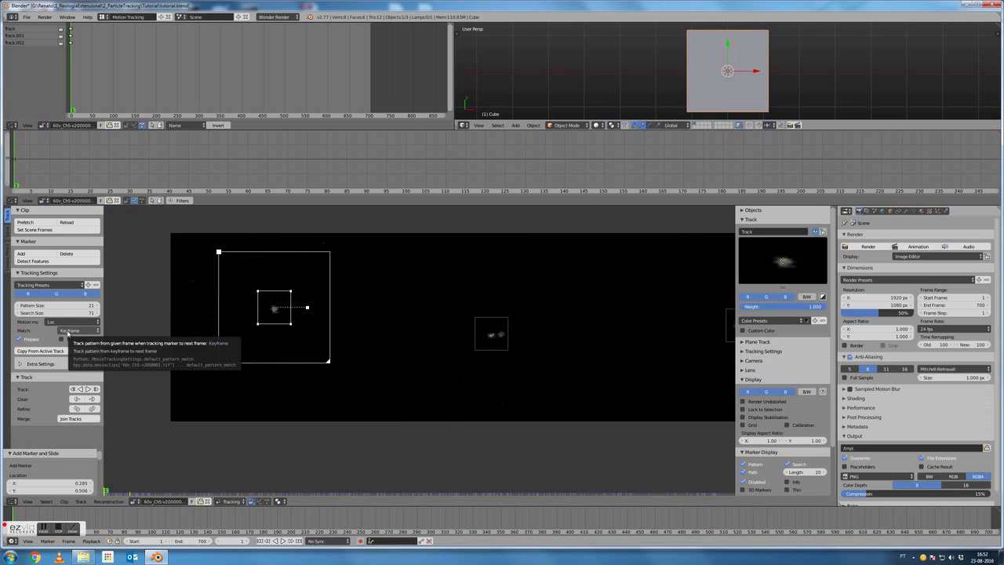
left_click(68, 333)
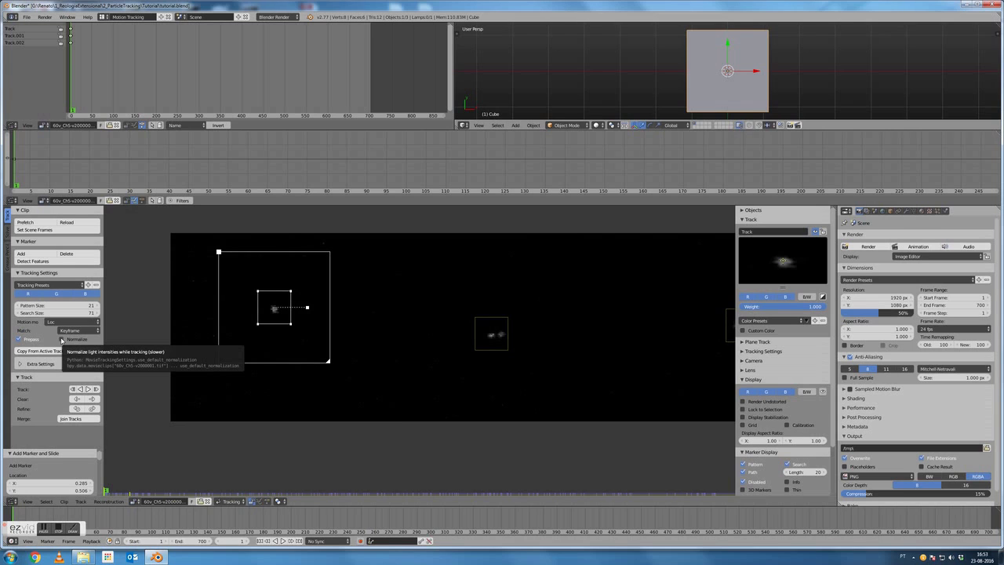
left_click(21, 364)
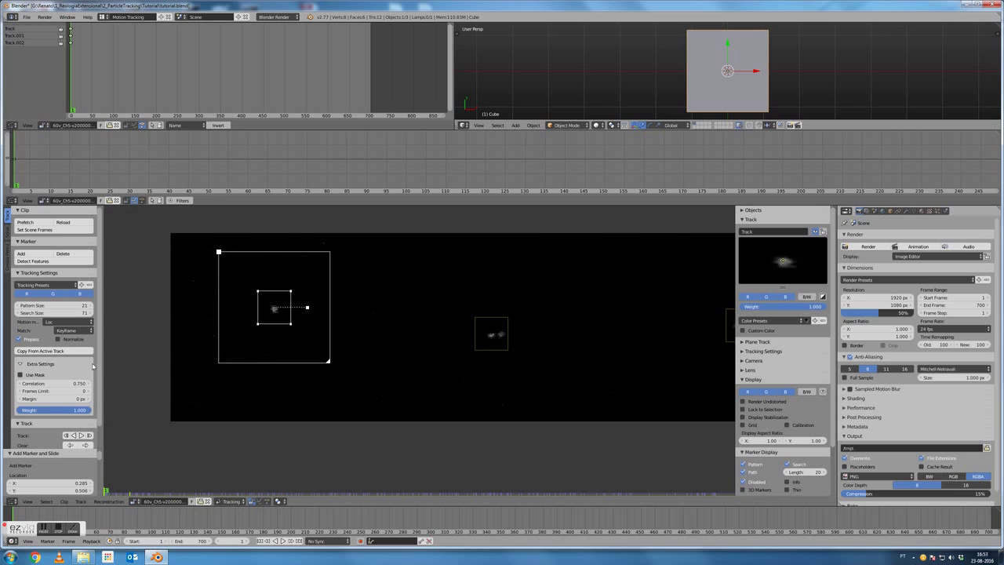
scroll(55, 384, "down", 1)
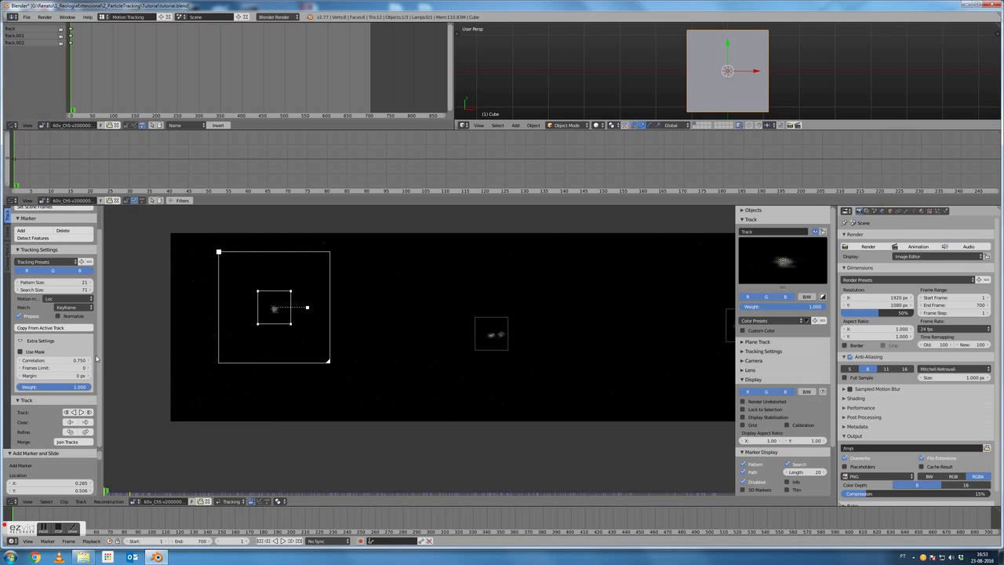
Set the default search size to 40 and the default pattern size to 10 for new markers
left_click_drag(66, 290, 67, 289)
left_click(65, 289)
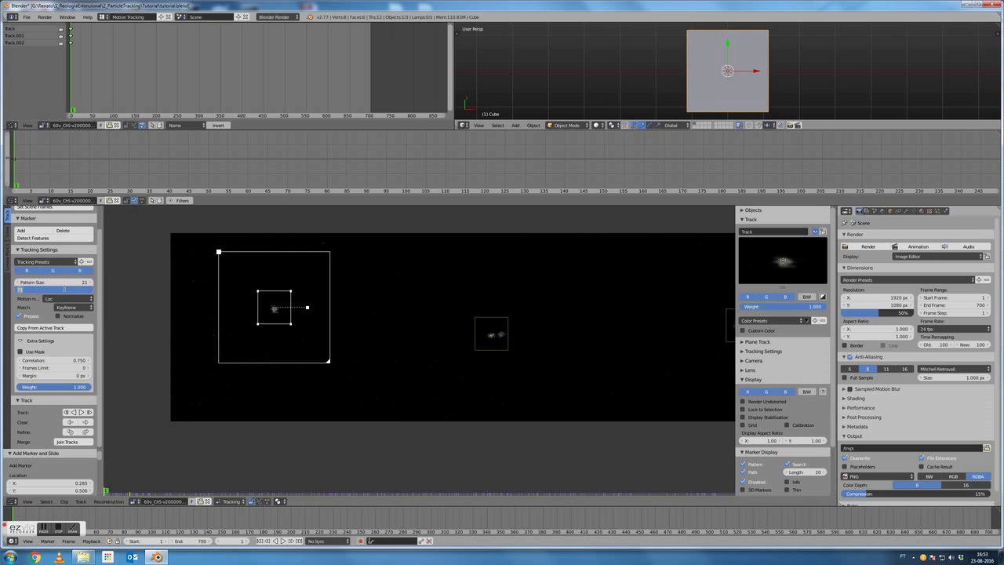
type("40")
key("Return")
left_click(64, 284)
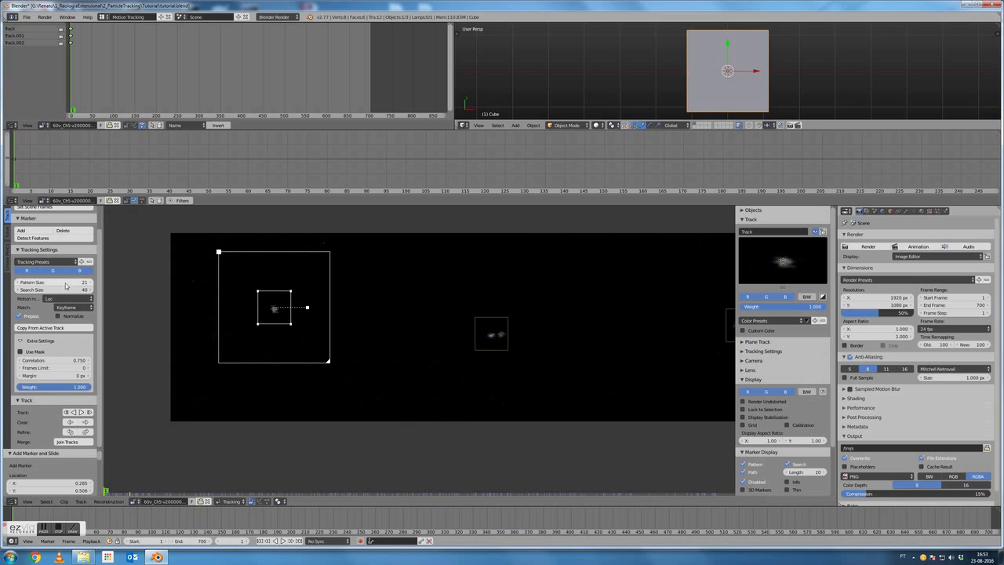
type("10")
key("Return")
Add a marker with the new default sizes between the first two markers, and select only the leftmost marker
left_click(376, 294, "ctrl")
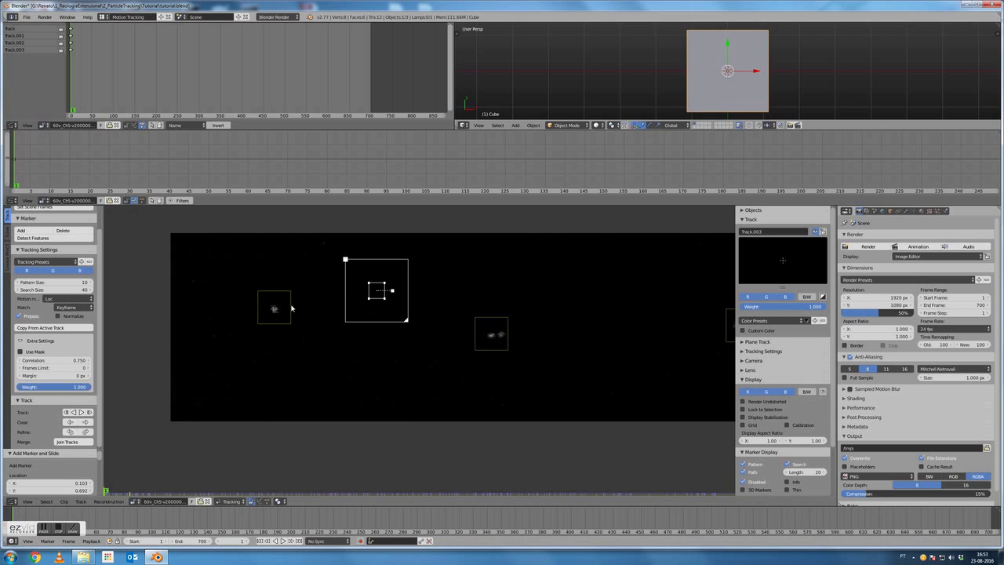
left_click(291, 308, "shift")
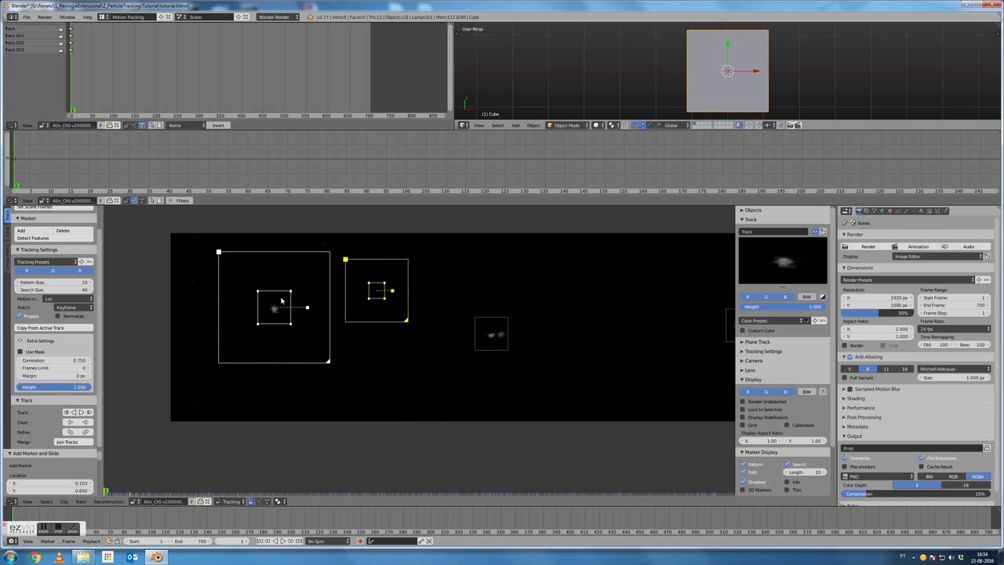
left_click(280, 295)
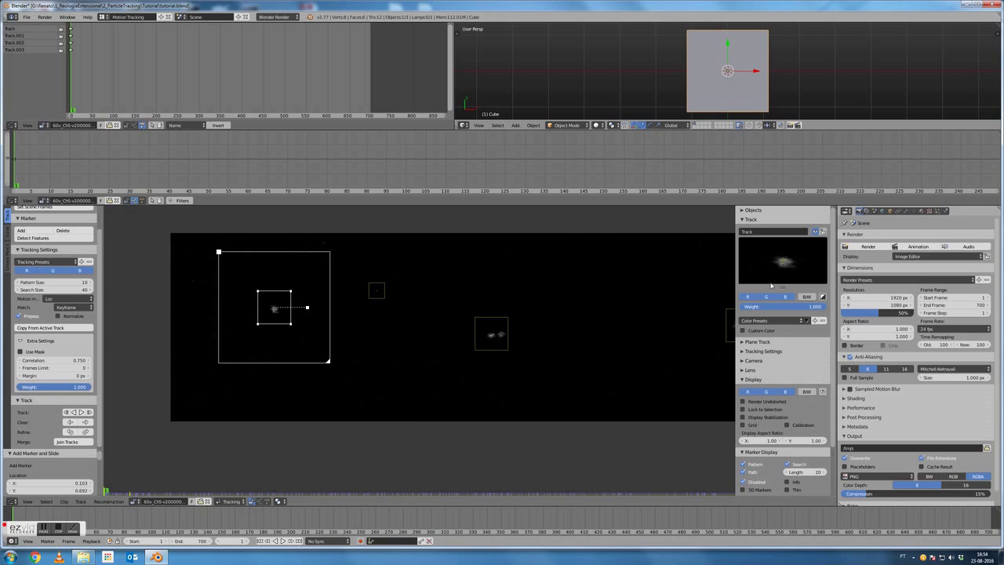
Enlarge the selected track's preview, and expand its tracking settings including the extra settings
left_click_drag(771, 287, 771, 301)
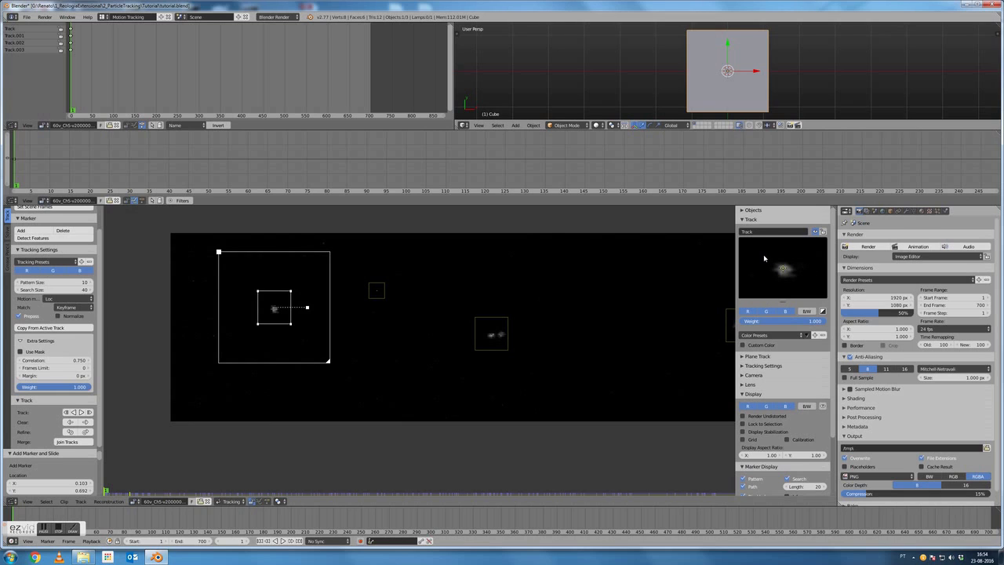
left_click(747, 365)
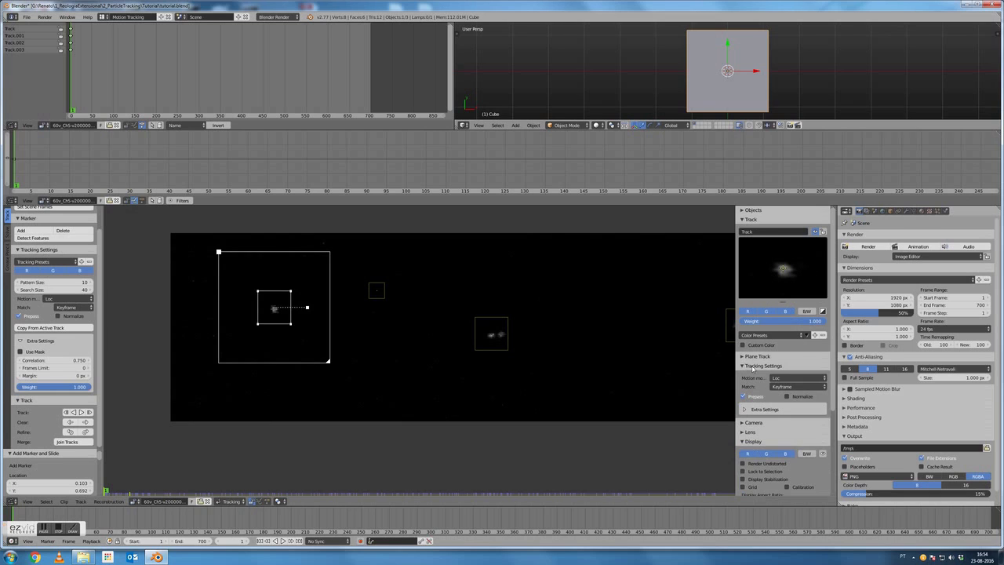
left_click(758, 408)
left_click_drag(833, 336, 833, 398)
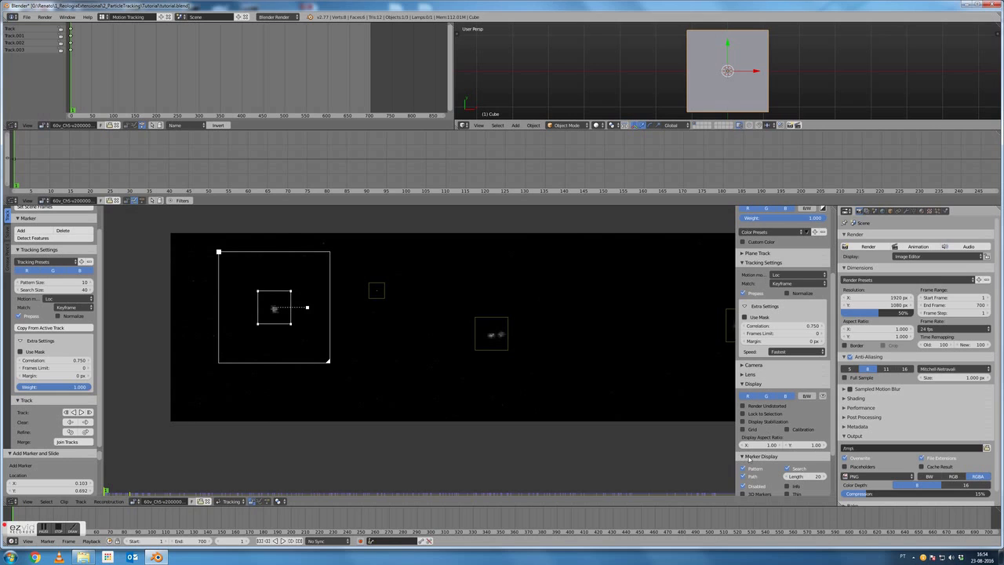
scroll(762, 449, "down", 4)
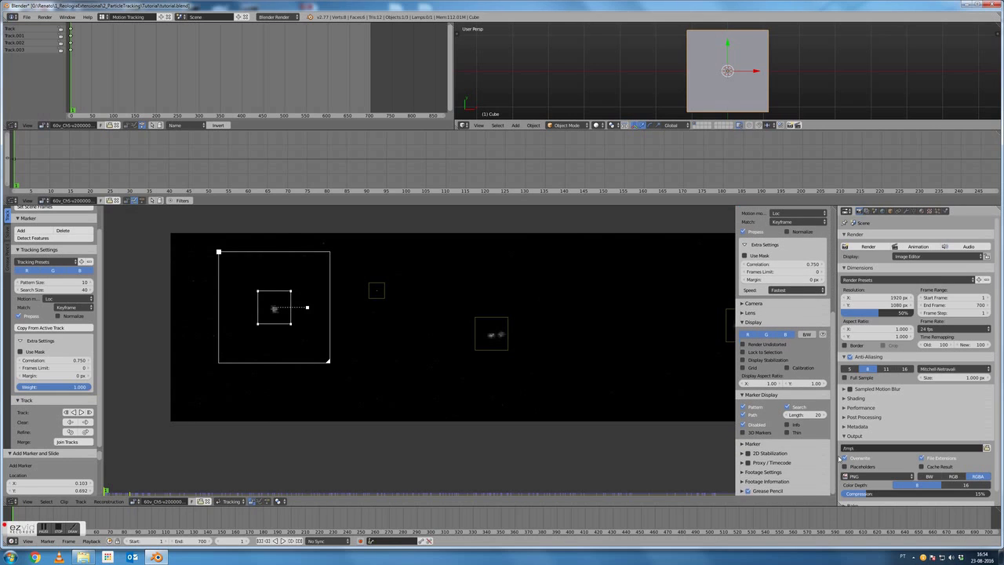
Set the leftmost marker's pattern area to 43 wide by 16 high and its search area to 104 wide by 42 high
left_click(747, 444)
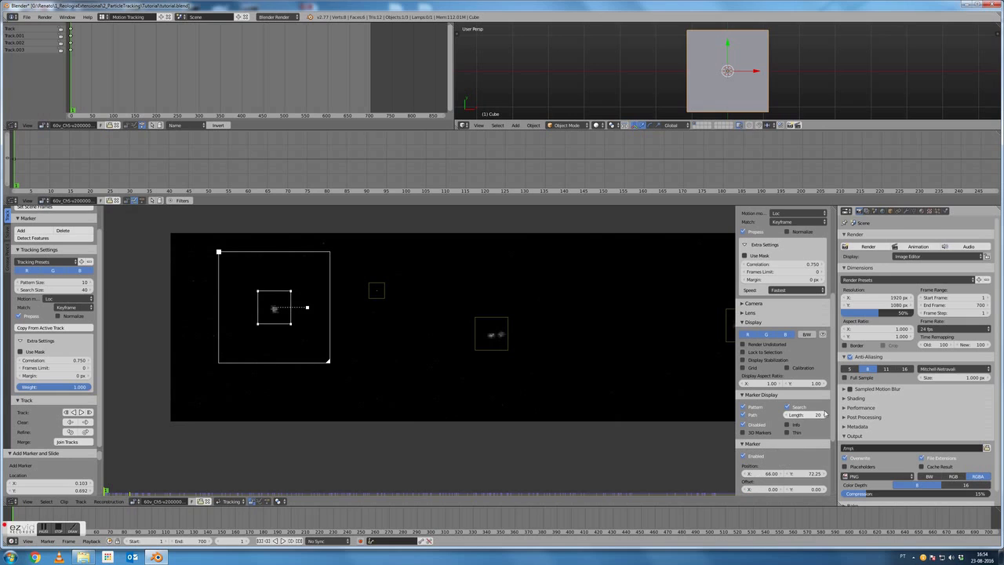
scroll(833, 406, "down", 6)
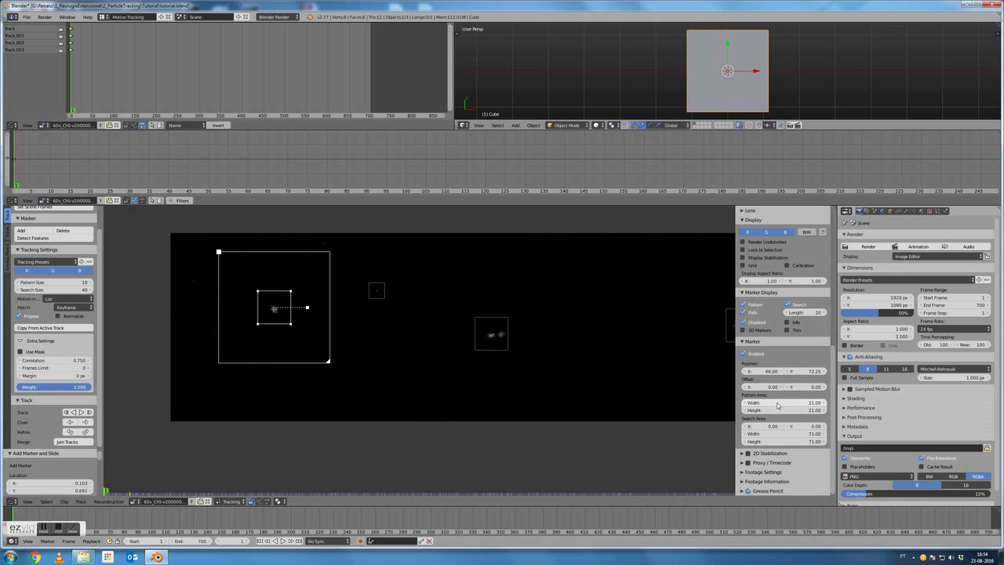
mouse_move(780, 405)
left_mouse_down()
mouse_move(822, 406)
mouse_move(767, 410)
left_mouse_up()
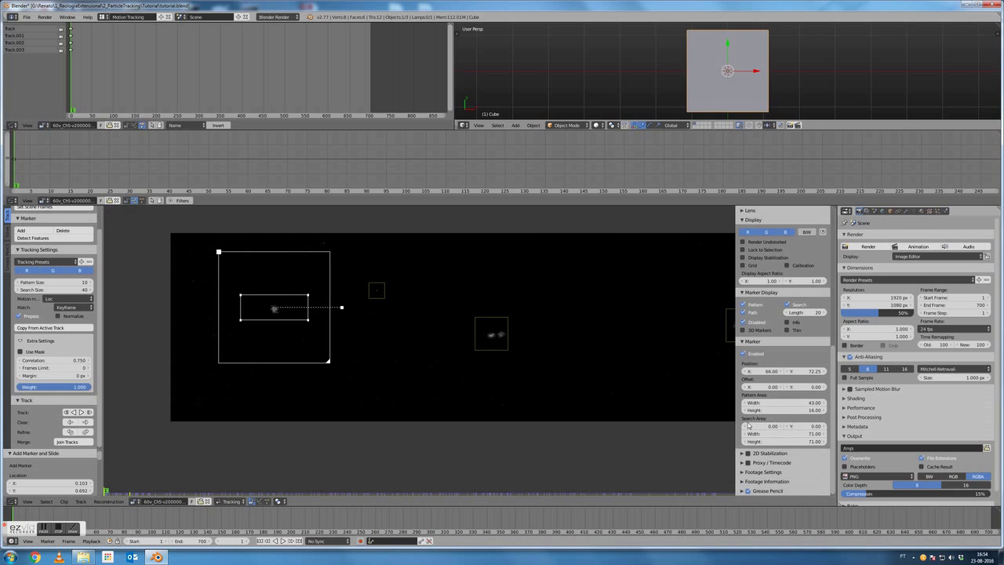
left_click_drag(796, 434, 822, 434)
mouse_move(797, 441)
left_mouse_down()
mouse_move(778, 442)
mouse_move(801, 442)
left_mouse_up()
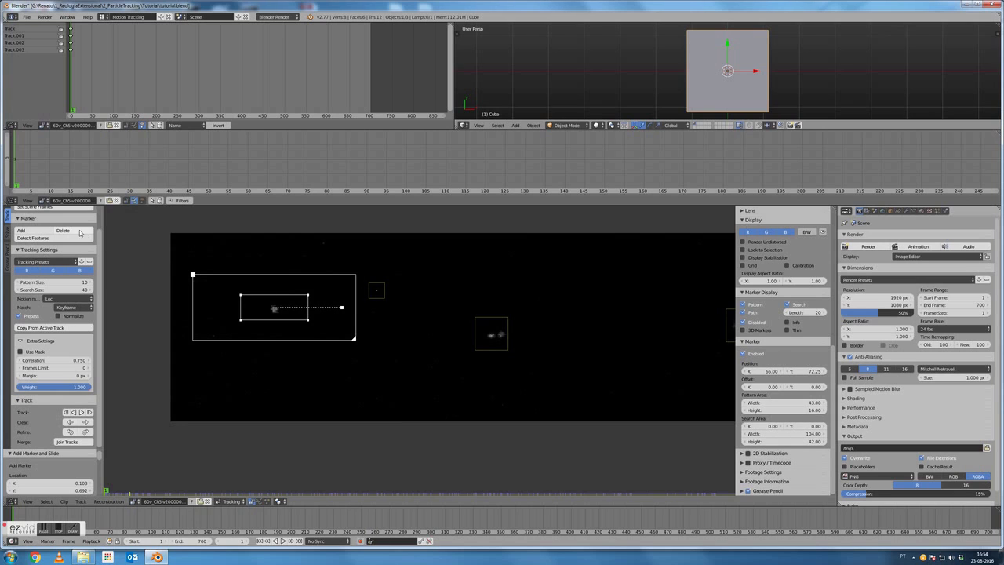
Copy the default tracking settings from the leftmost marker, add a marker below it with those sizes, and compare the two by selecting each
scroll(101, 248, "up", 1)
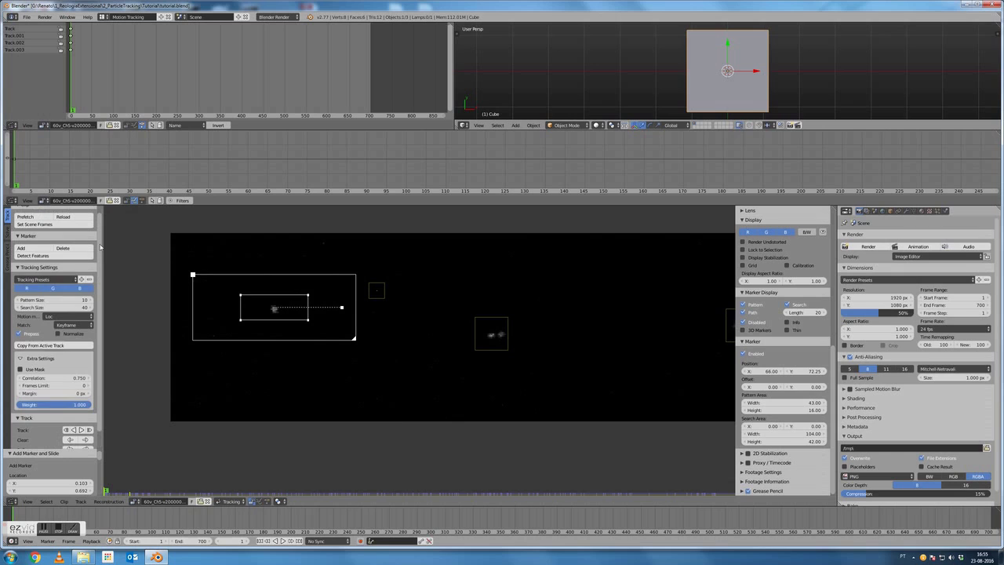
left_click(47, 346)
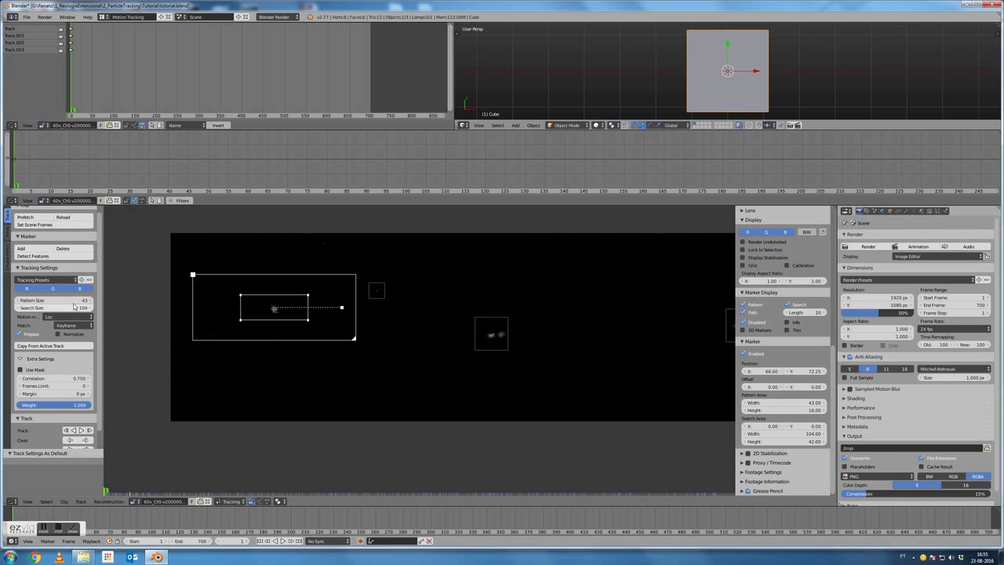
left_click(293, 370, "ctrl")
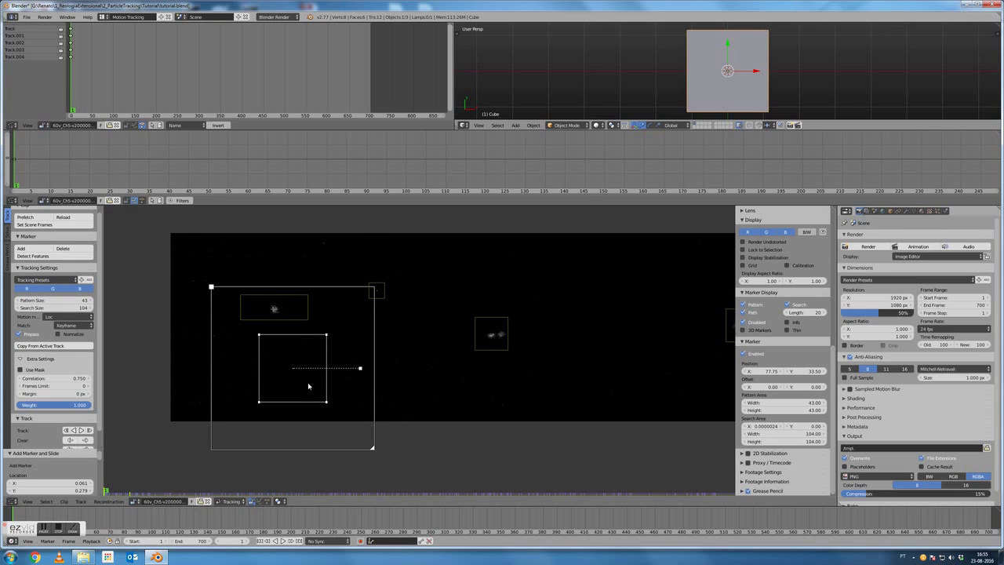
right_click(297, 322)
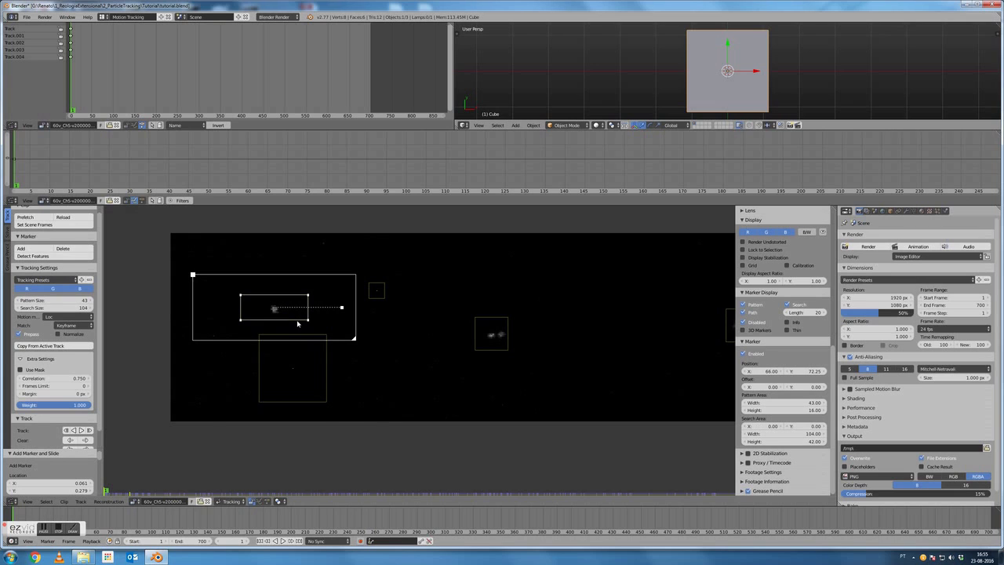
right_click(327, 359)
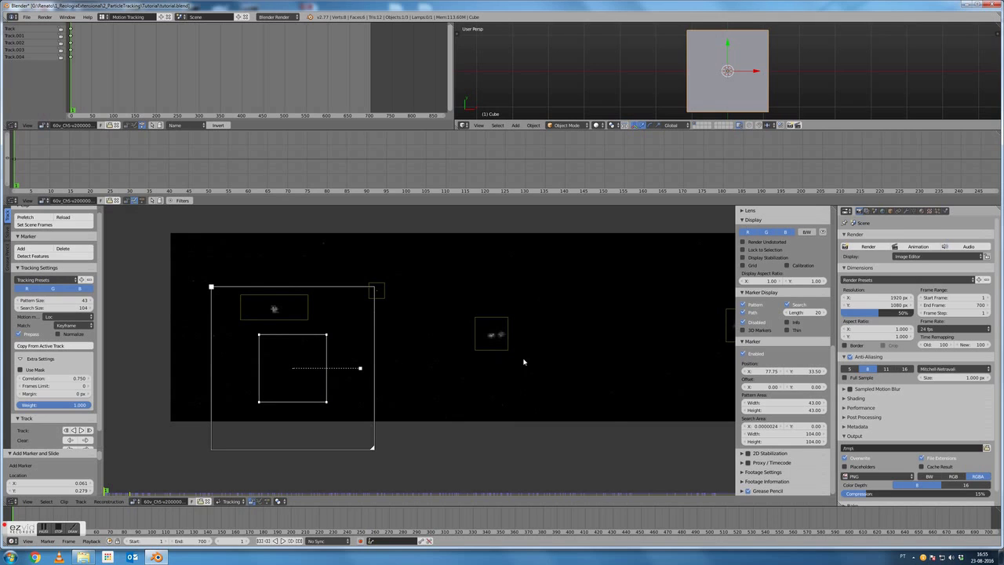
Add a marker on the bright isolated particle just right of the middle of the footage on frame 1
scroll(551, 370, "down", 2)
scroll(550, 369, "down", 1)
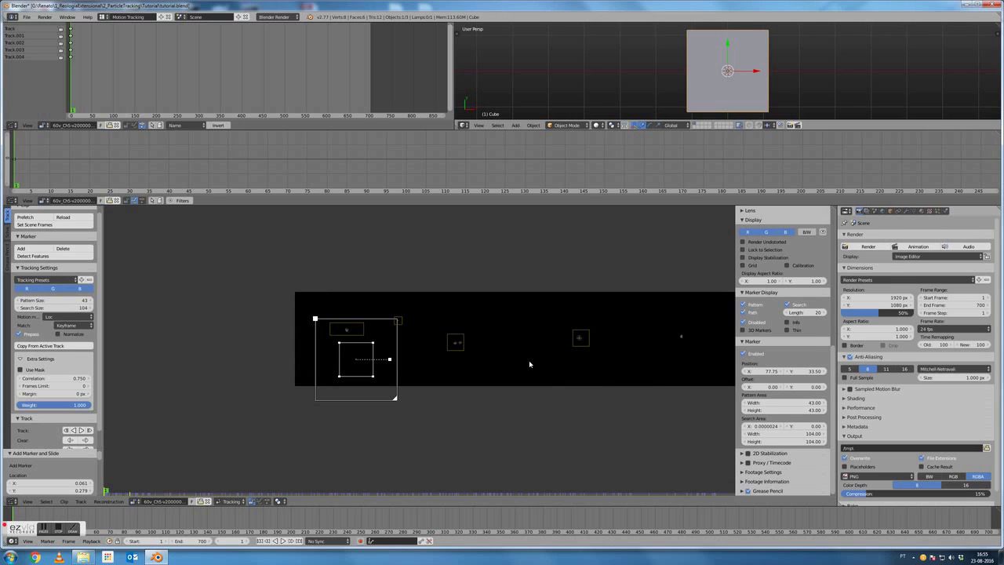
scroll(398, 336, "up", 5)
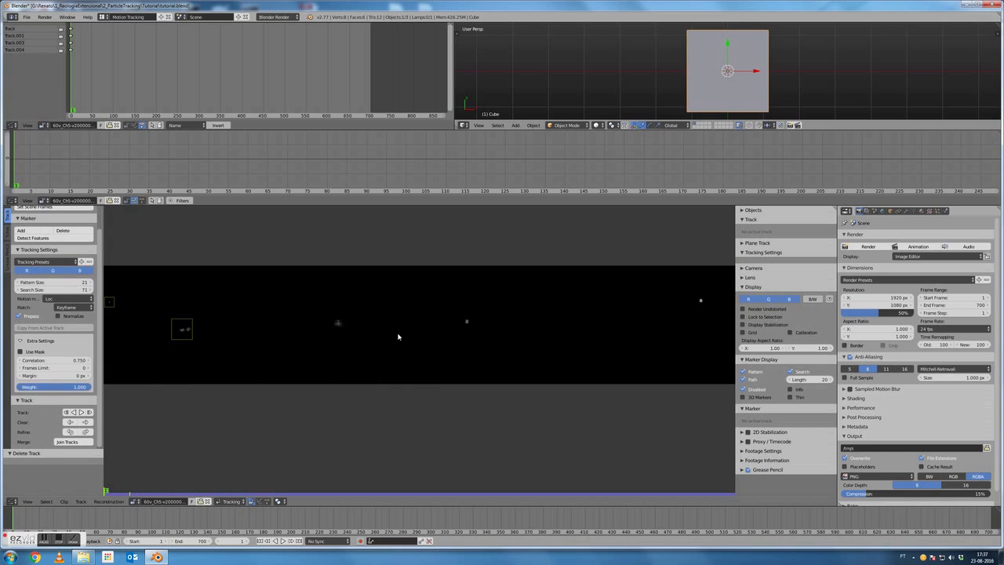
scroll(454, 353, "down", 3)
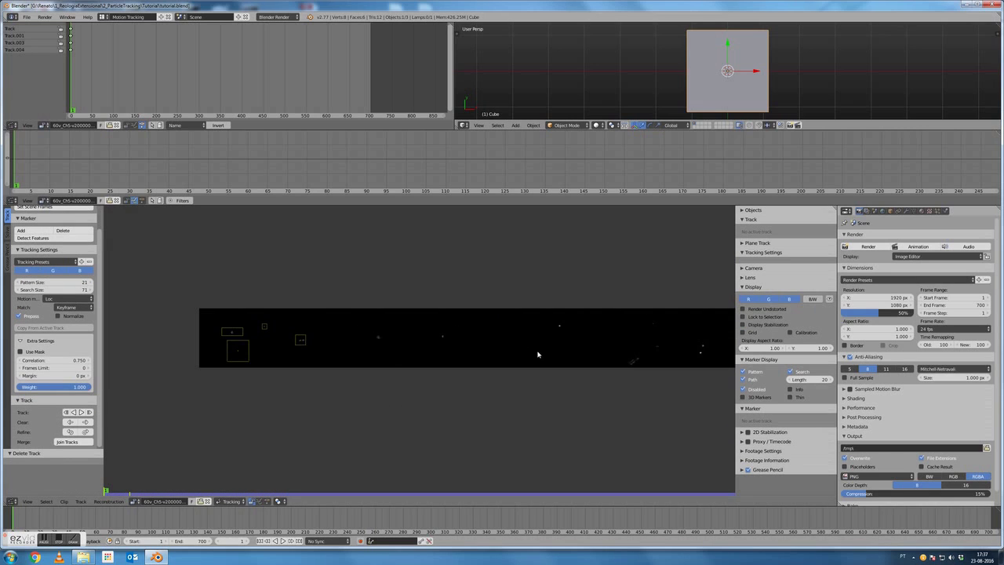
scroll(482, 346, "up", 3)
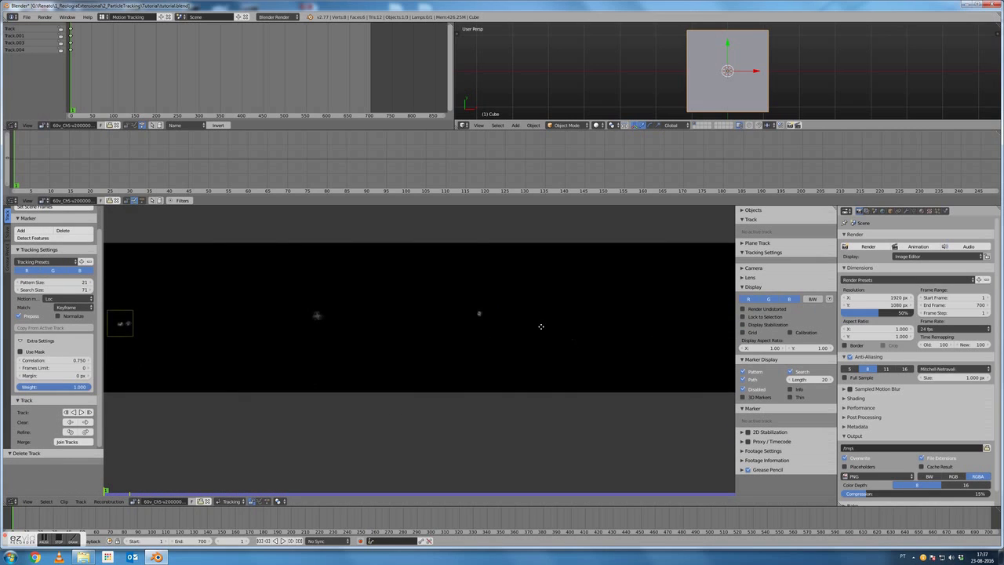
scroll(456, 324, "up", 2)
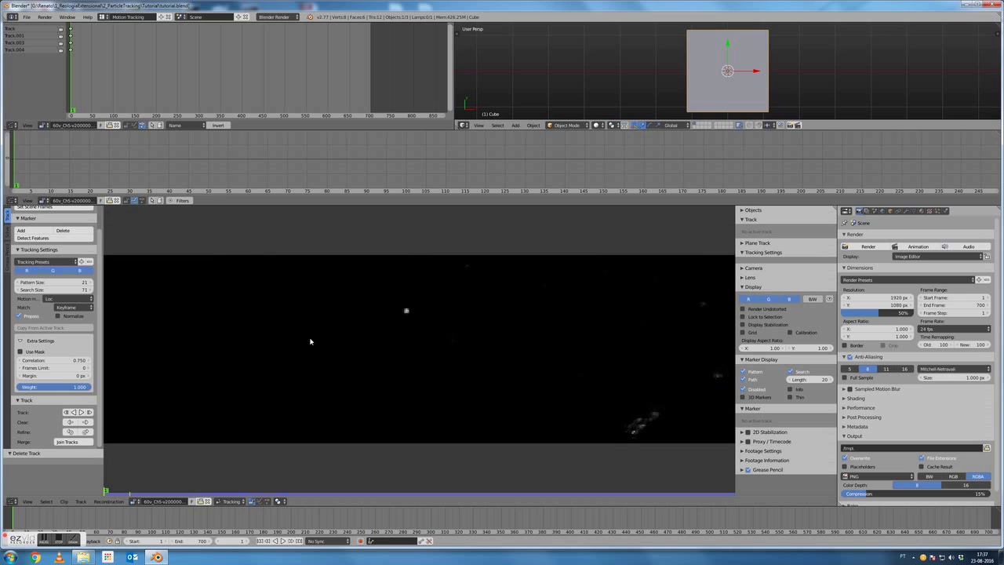
left_click(405, 312, "ctrl")
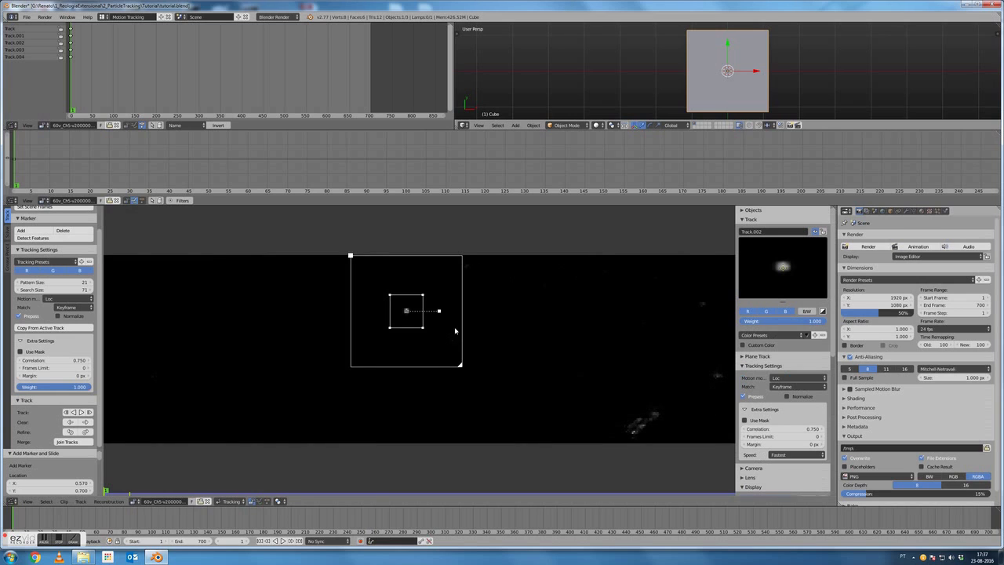
Track the new marker forward through the image sequence
scroll(430, 325, "down", 1)
scroll(430, 325, "down", 1)
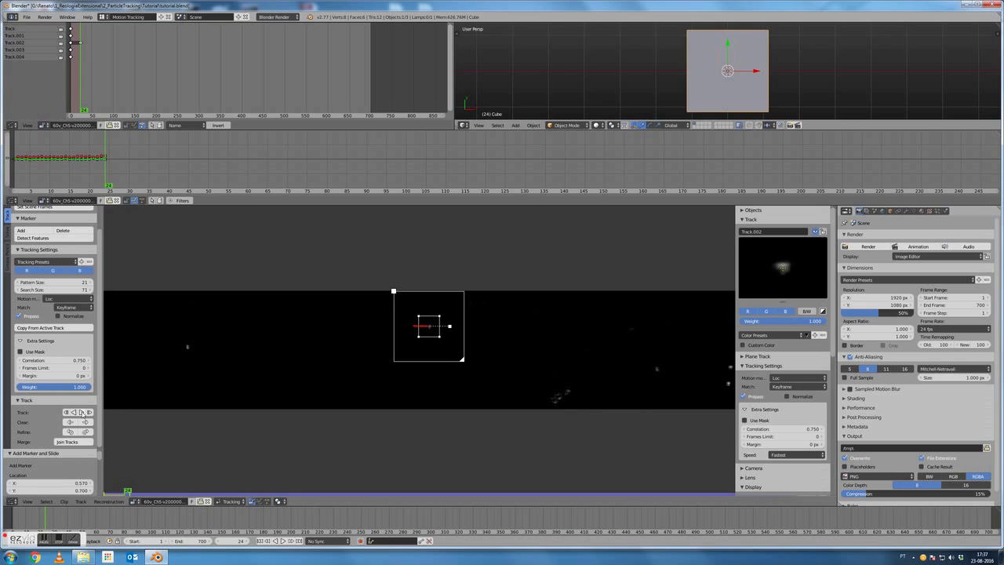
left_click(81, 411)
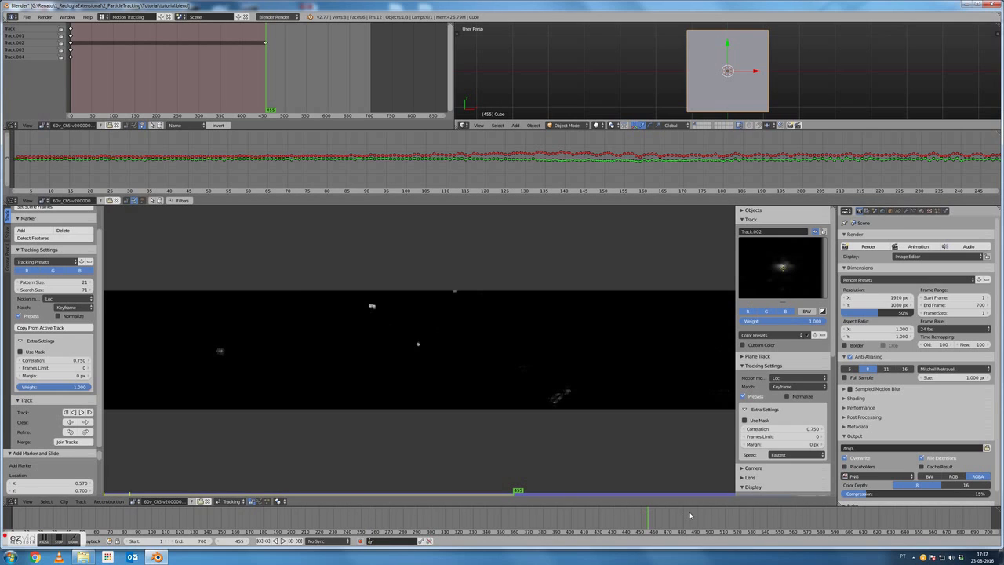
Examine where the tracked particle's path ends at the footage's right edge around frames 454 to 461, and return to frame 231
scroll(554, 388, "down", 4)
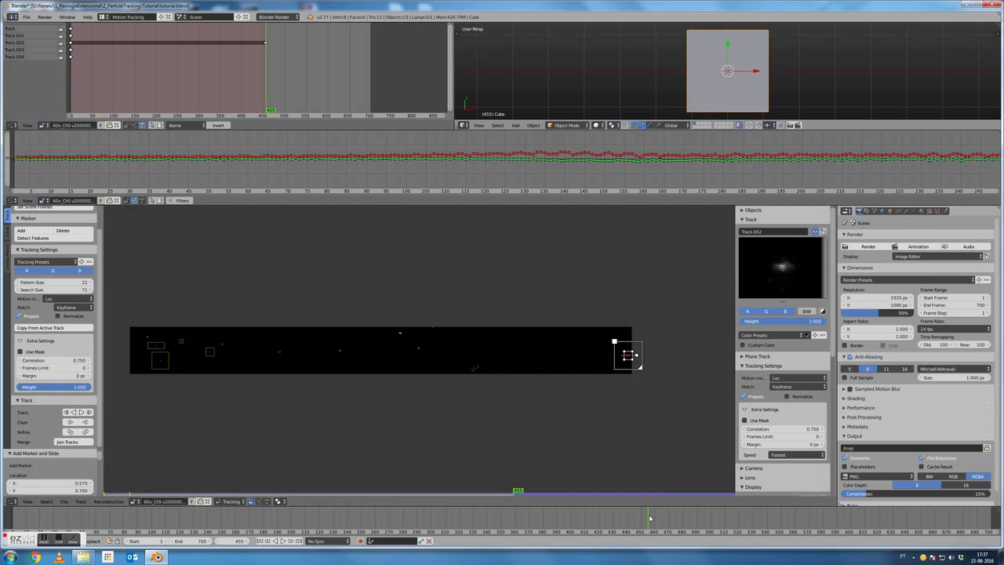
mouse_move(650, 518)
left_mouse_down()
mouse_move(769, 517)
mouse_move(17, 514)
mouse_move(653, 519)
left_mouse_up()
scroll(660, 398, "up", 3)
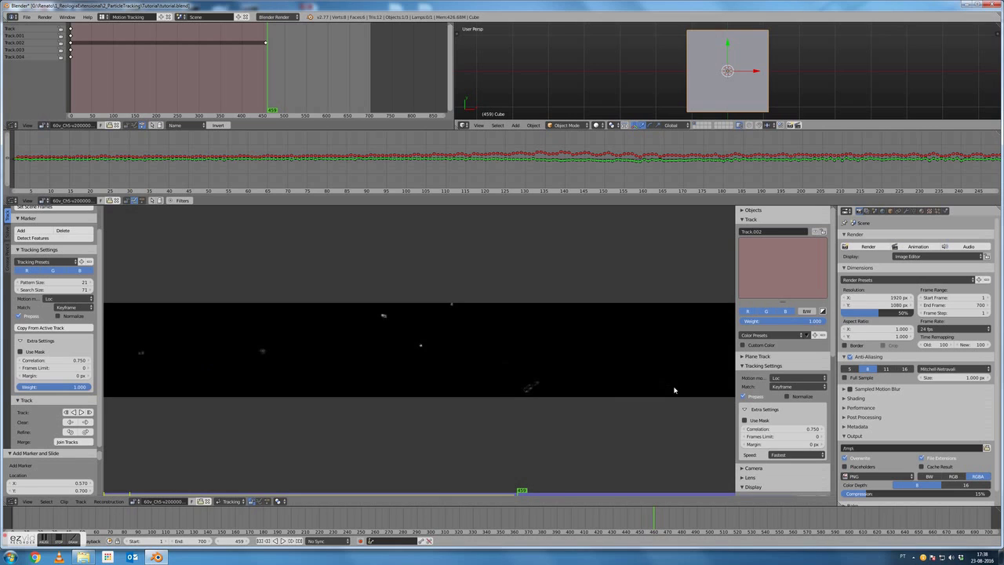
mouse_move(678, 378)
middle_mouse_down()
mouse_move(684, 349)
mouse_move(488, 343)
middle_mouse_up()
scroll(549, 392, "up", 3)
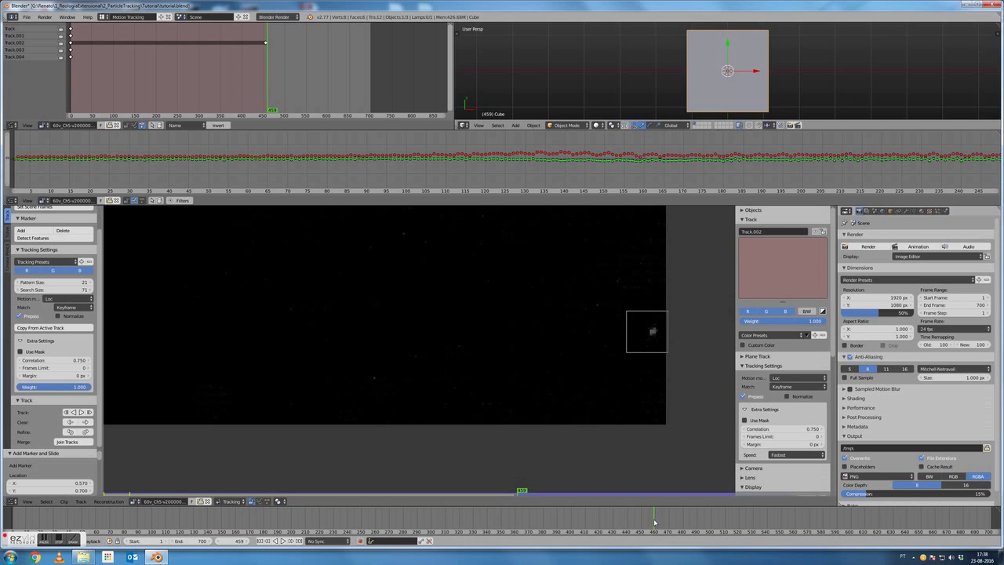
key("Right")
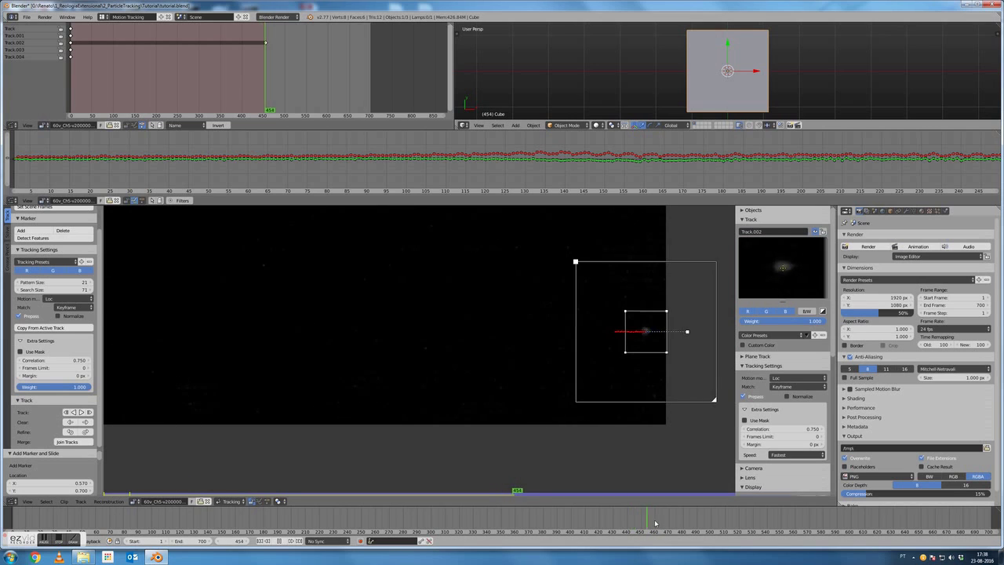
key("Right")
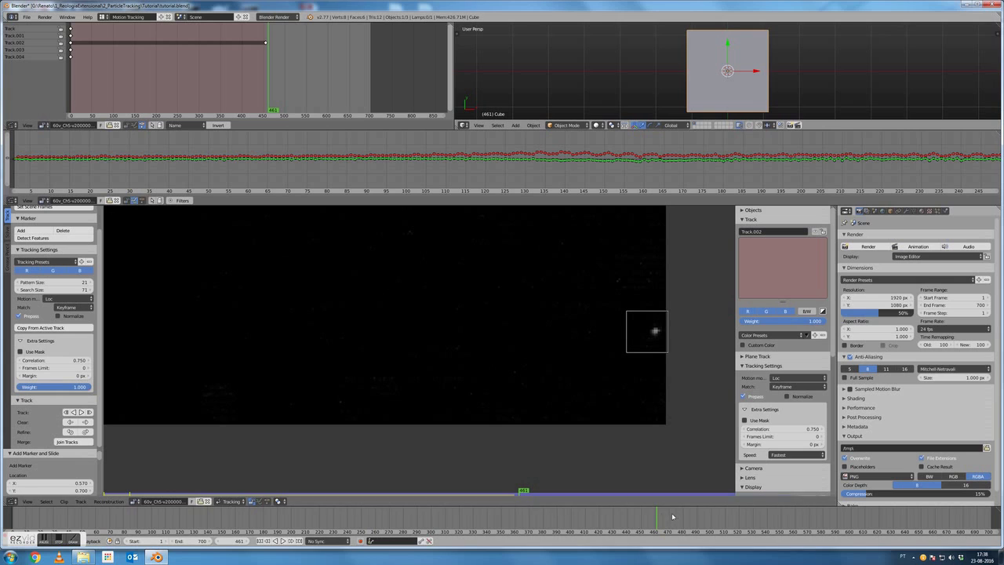
left_click_drag(657, 516, 333, 528)
Delete the four untracked markers at the left end of the footage, keeping only the tracked one
scroll(323, 325, "down", 3)
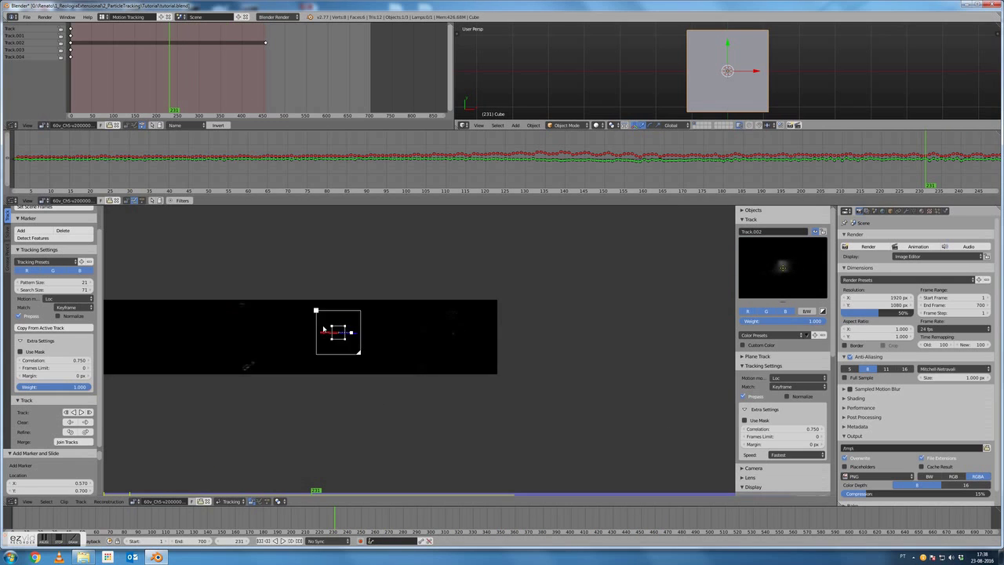
key("a")
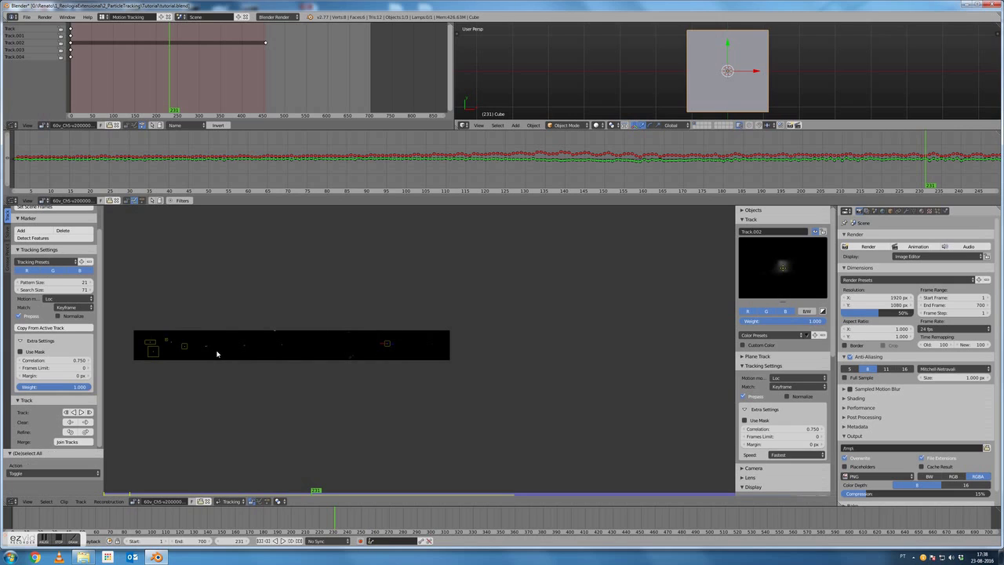
key("b")
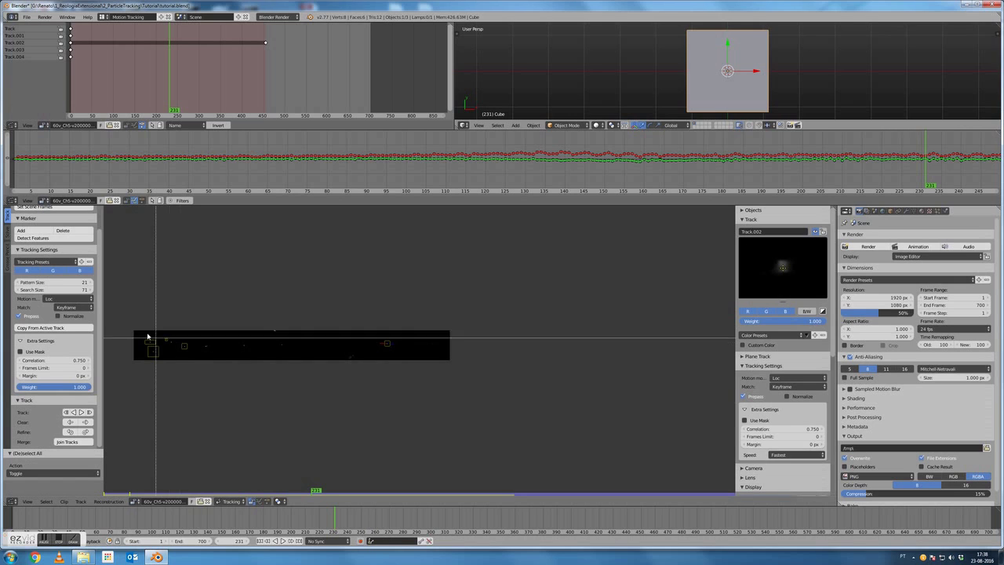
left_click_drag(138, 324, 207, 377)
key("x")
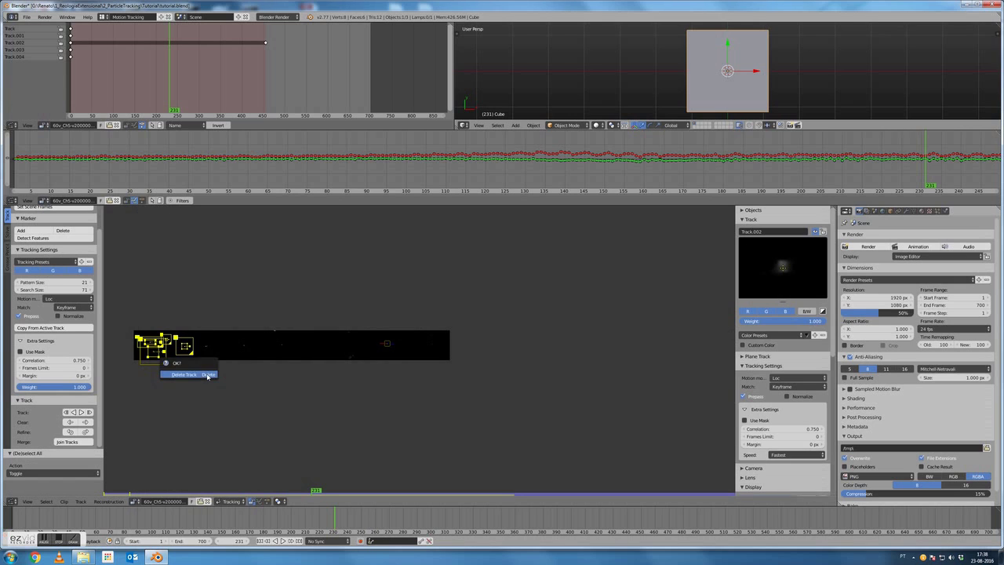
left_click(207, 377)
Return to frame 1 and add markers on the leftmost particle and on the left particle of the adjacent pair
scroll(189, 367, "up", 8)
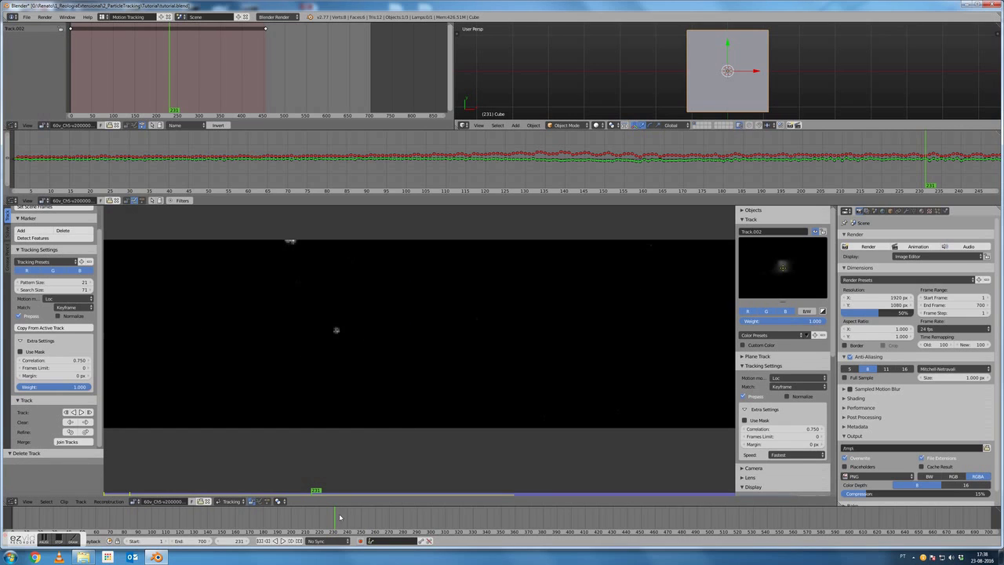
left_click_drag(336, 517, 13, 519)
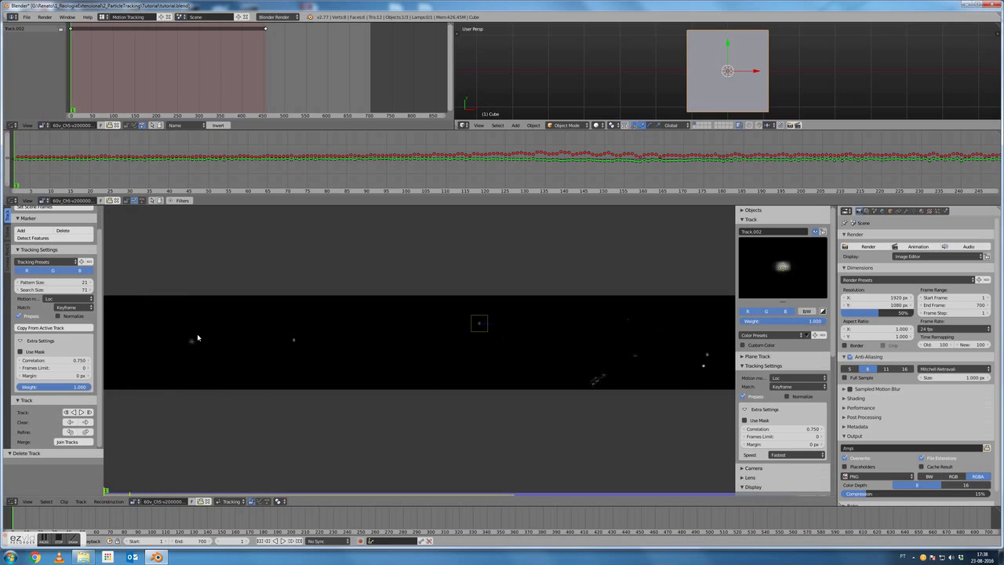
scroll(432, 344, "down", 3)
scroll(306, 349, "up", 4)
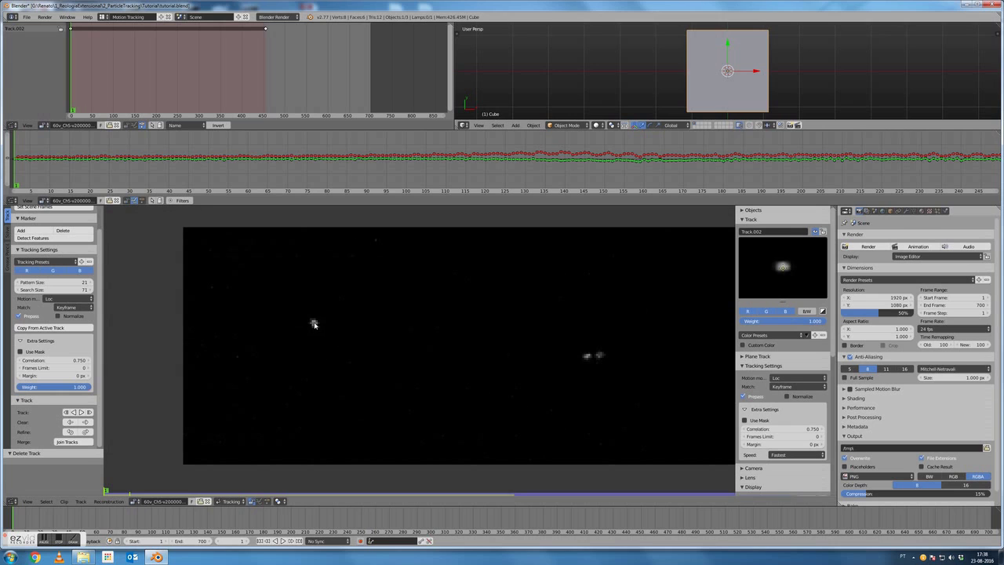
left_click(314, 323, "ctrl")
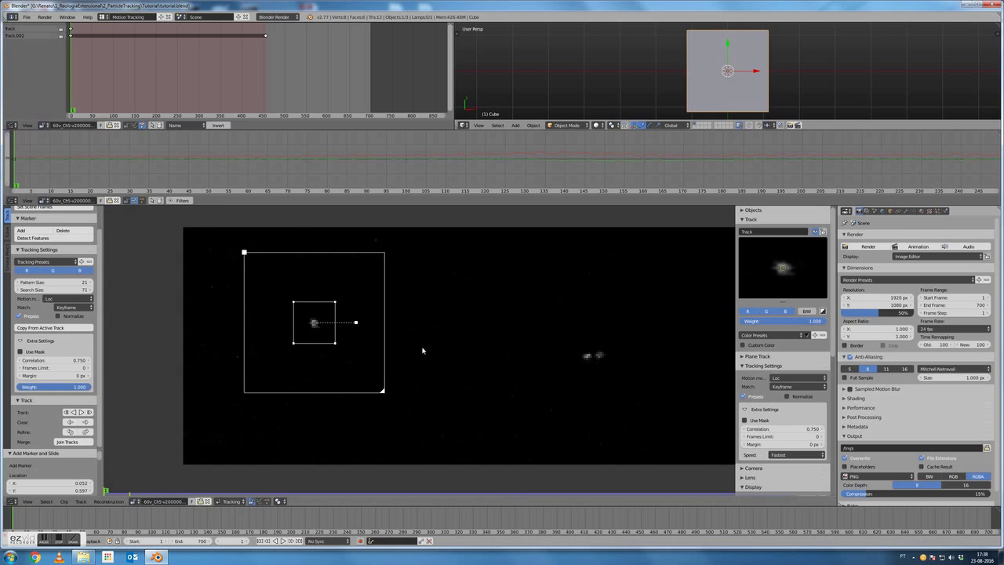
left_click(588, 358, "ctrl")
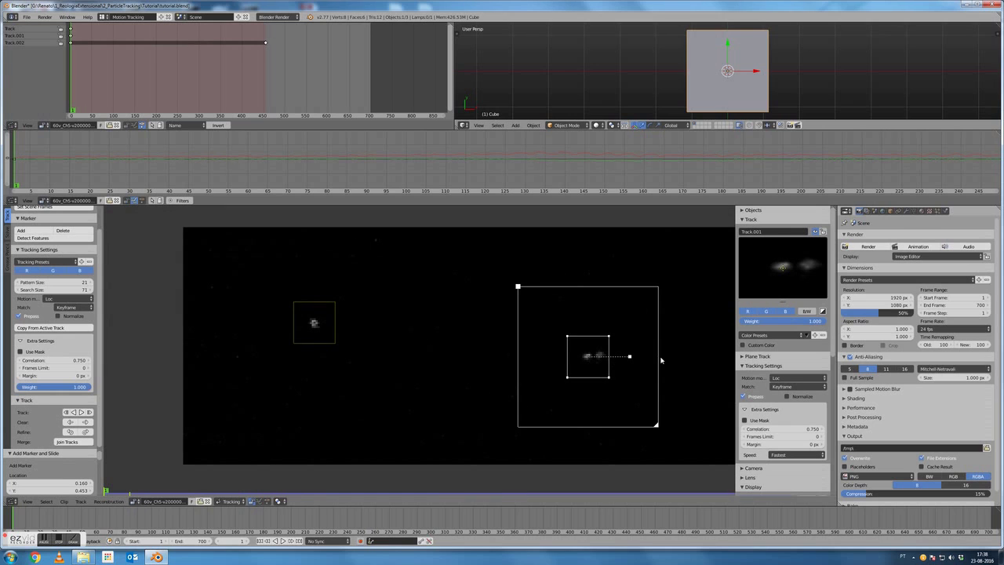
Add markers on the two particles lying between the particle pair and the already tracked marker
scroll(633, 353, "down", 3)
middle_click_drag(632, 353, 356, 324)
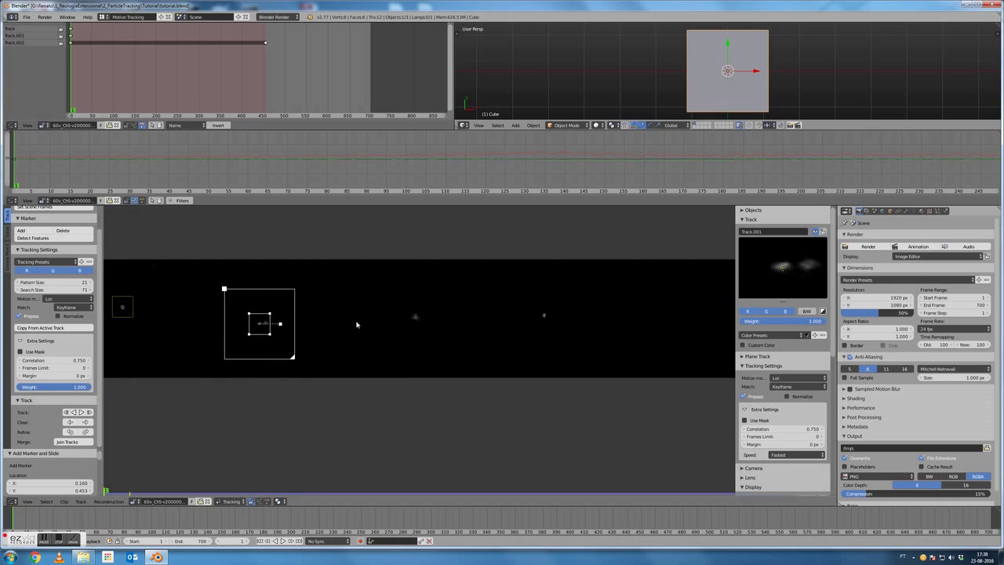
left_click(414, 317, "ctrl")
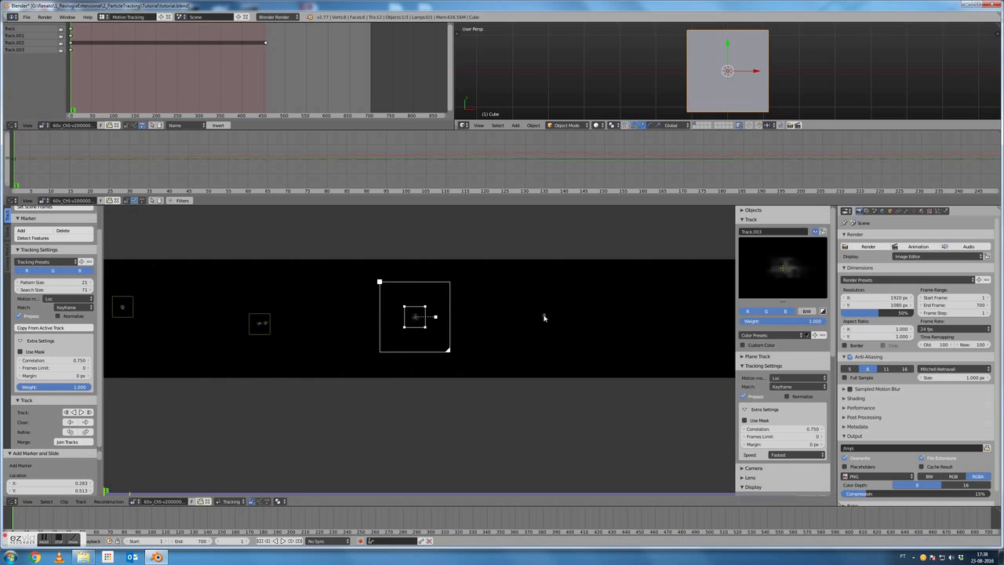
left_click(544, 317, "ctrl")
scroll(608, 323, "down", 3)
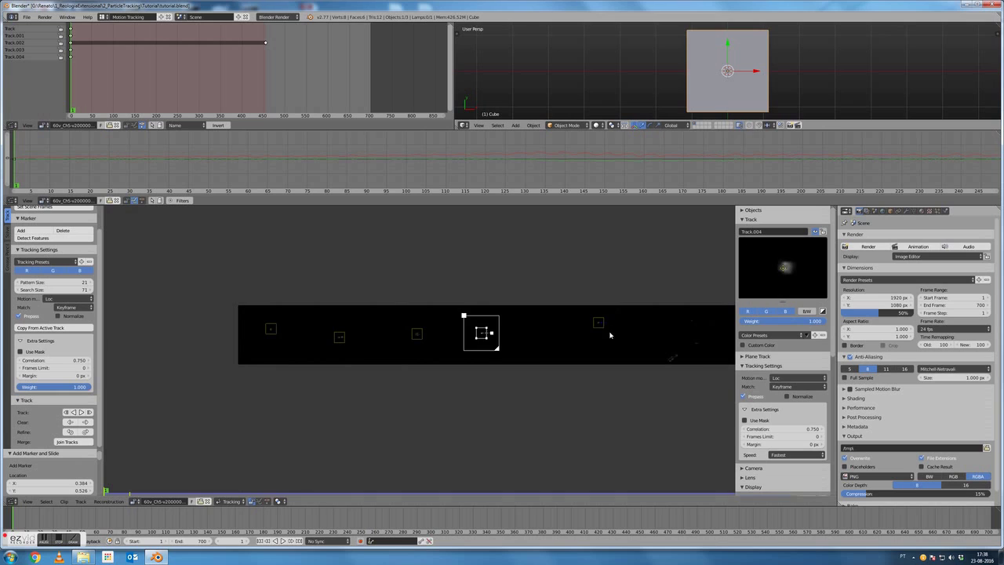
Add five markers near the right end of the footage, on both stacked particles and on the three clustered particles
scroll(609, 335, "up", 4)
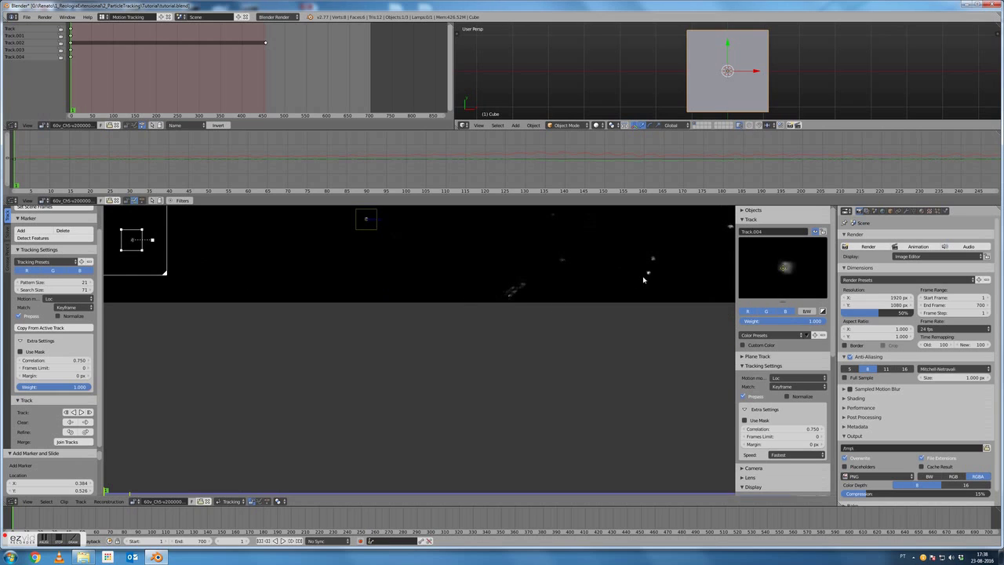
left_click(649, 275, "ctrl")
middle_click_drag(710, 252, 548, 278)
left_click(549, 270, "ctrl")
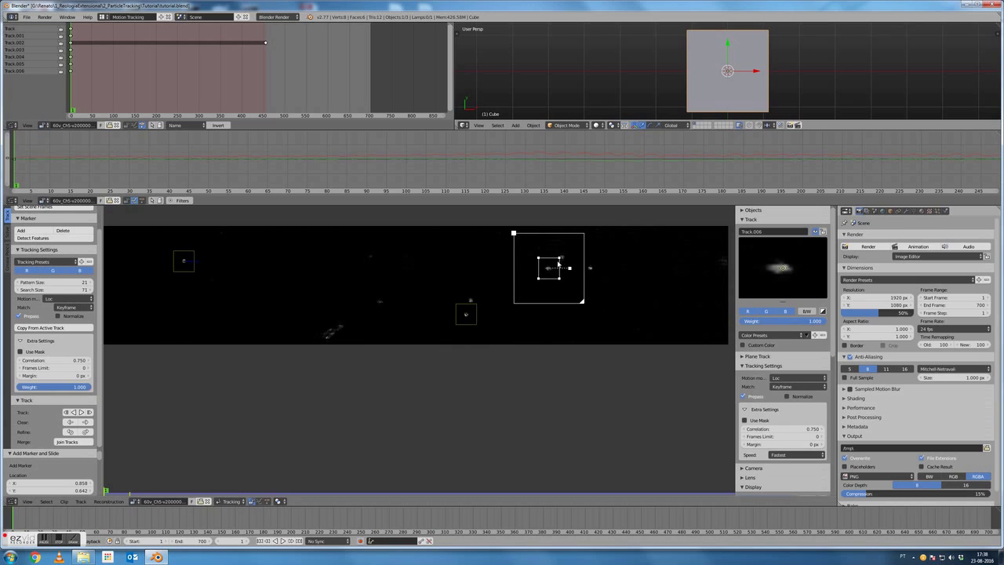
left_click(563, 258, "ctrl")
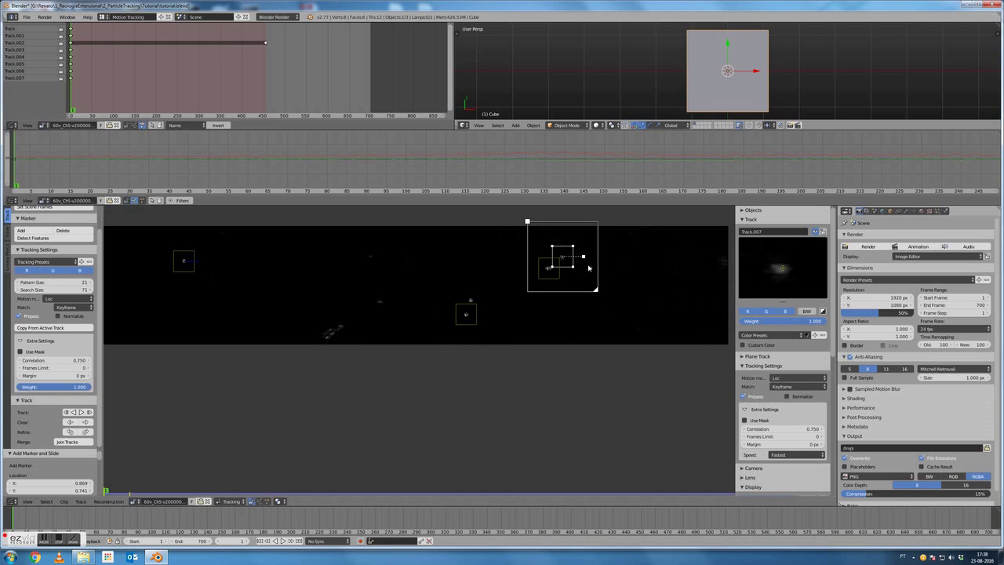
left_click(590, 269, "ctrl")
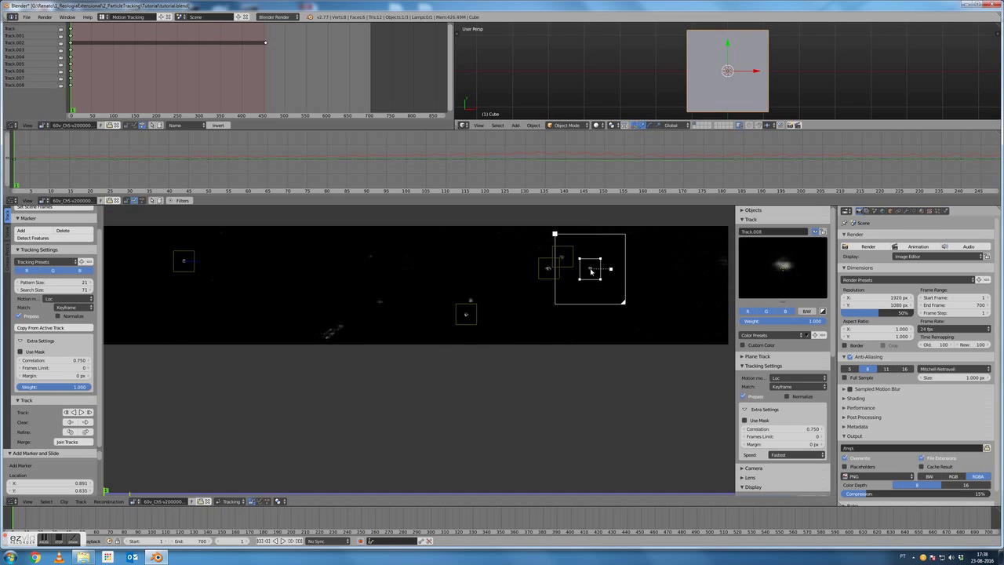
left_click(470, 301, "ctrl")
scroll(286, 351, "down", 4)
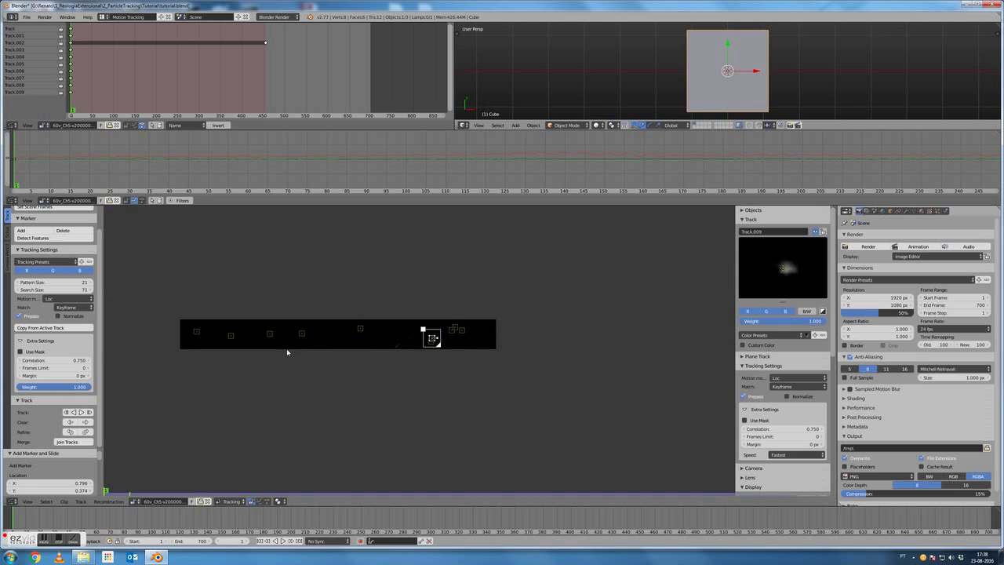
Select all ten markers and track them forward through the footage
middle_click_drag(318, 368, 408, 354)
scroll(346, 374, "up", 2)
key("a")
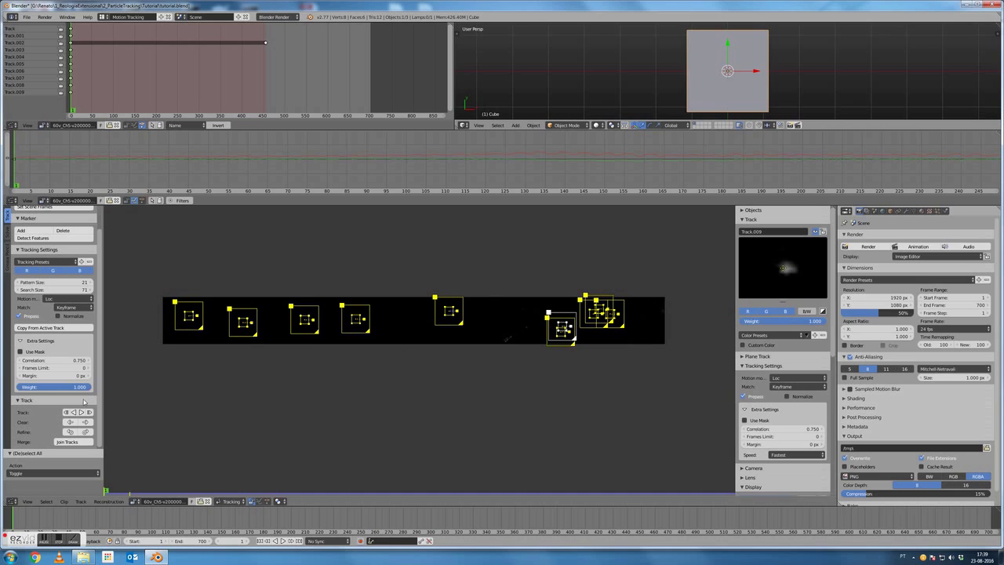
left_click(81, 413)
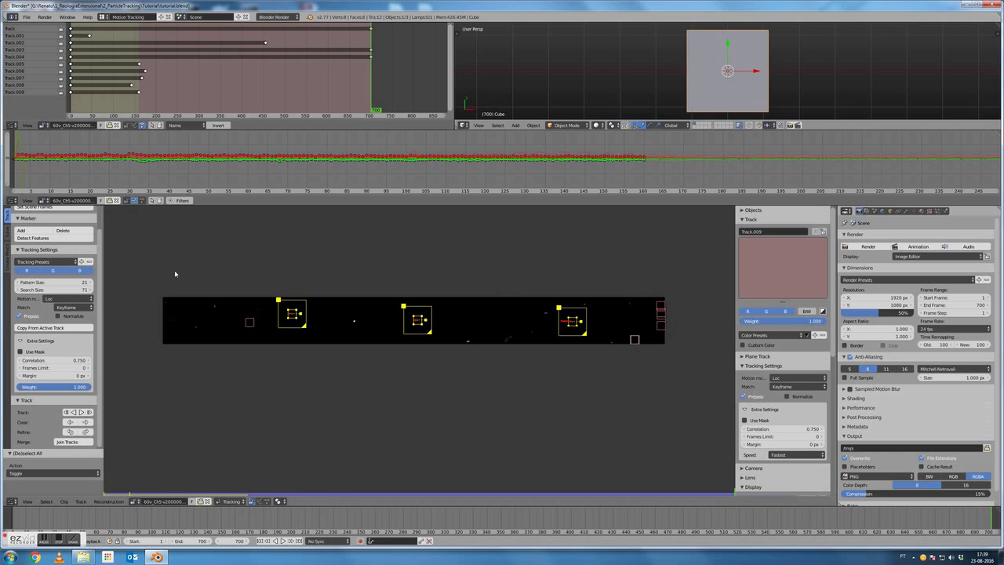
Select the track whose motion curve spikes near the start of the graph, and return to frame 1
scroll(345, 162, "down", 3)
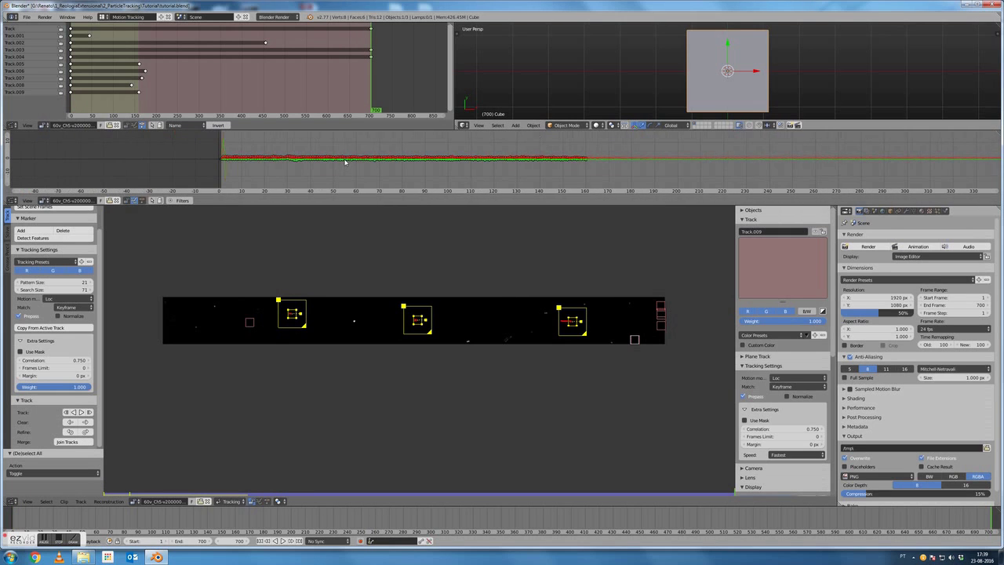
scroll(716, 165, "down", 1)
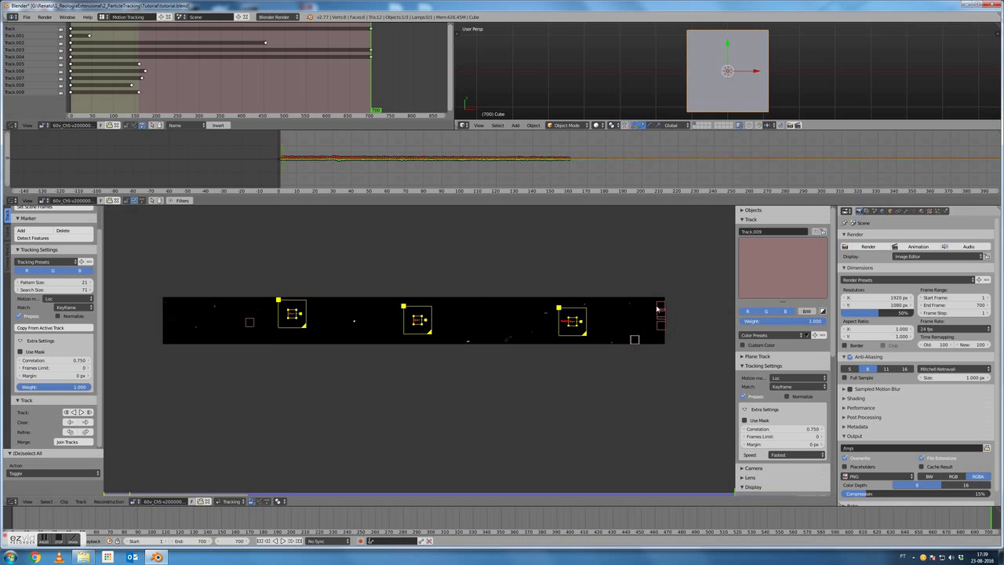
scroll(346, 161, "up", 5)
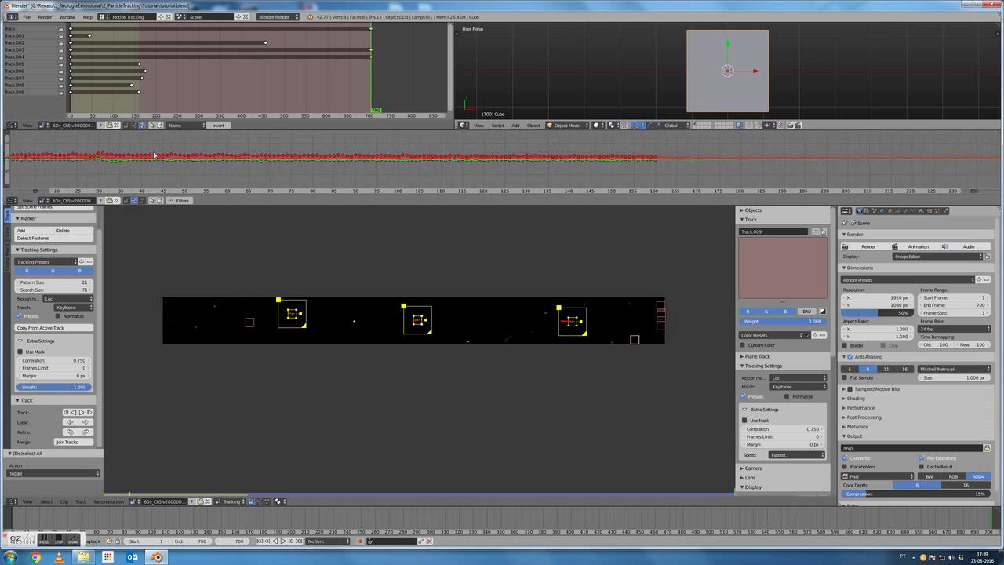
scroll(145, 157, "left", 6)
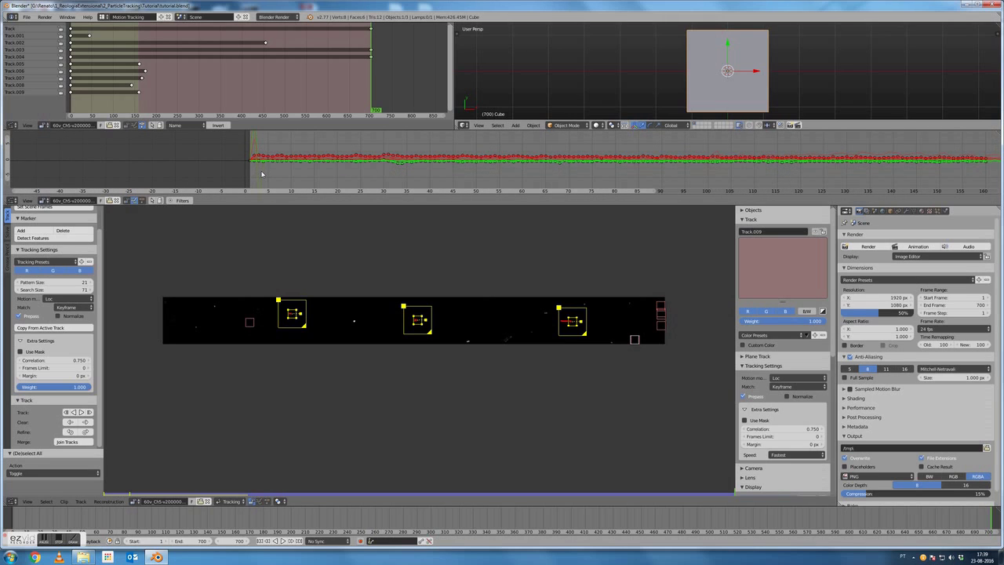
left_click(262, 174)
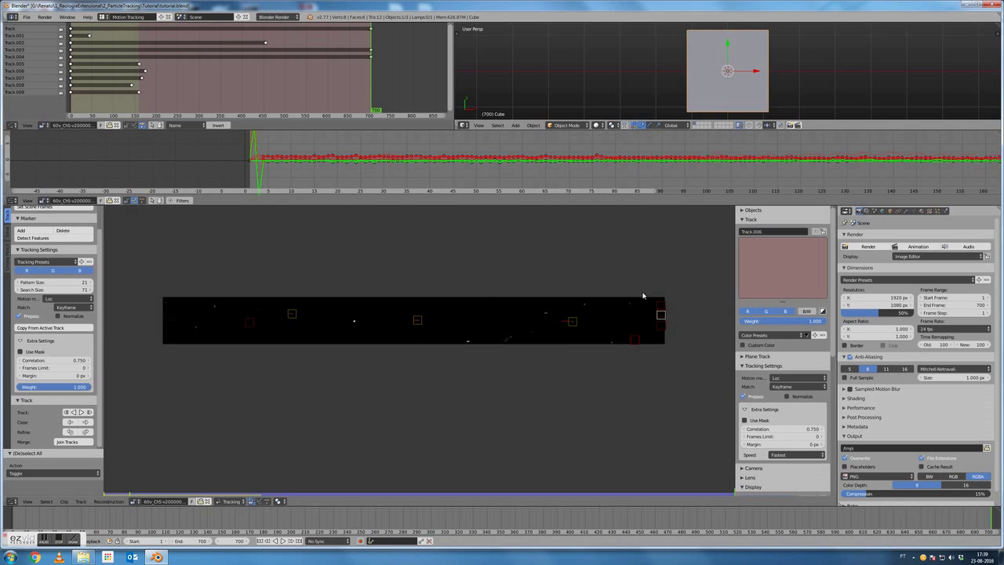
scroll(660, 312, "up", 3)
middle_click_drag(643, 282, 332, 308)
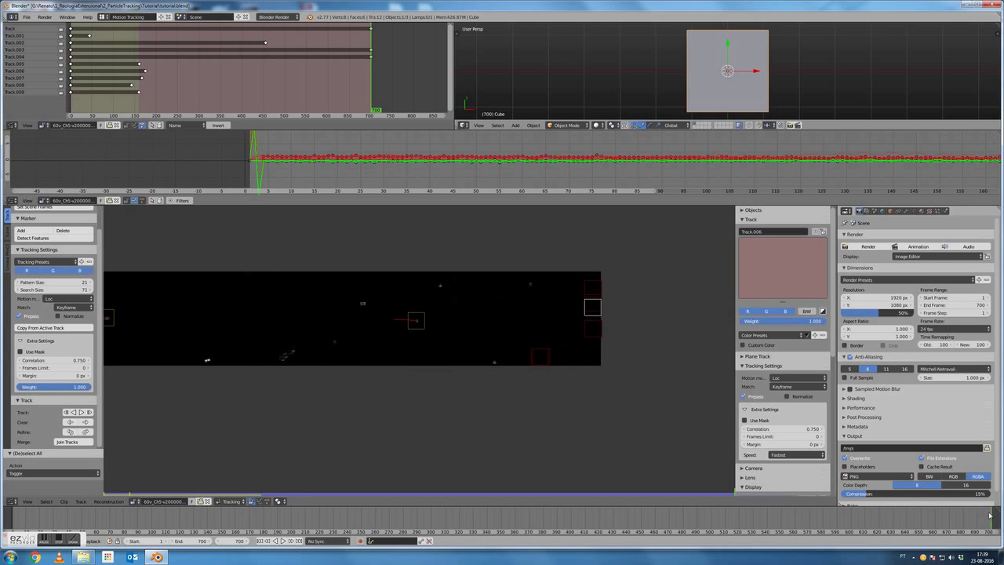
left_click_drag(992, 514, 11, 531)
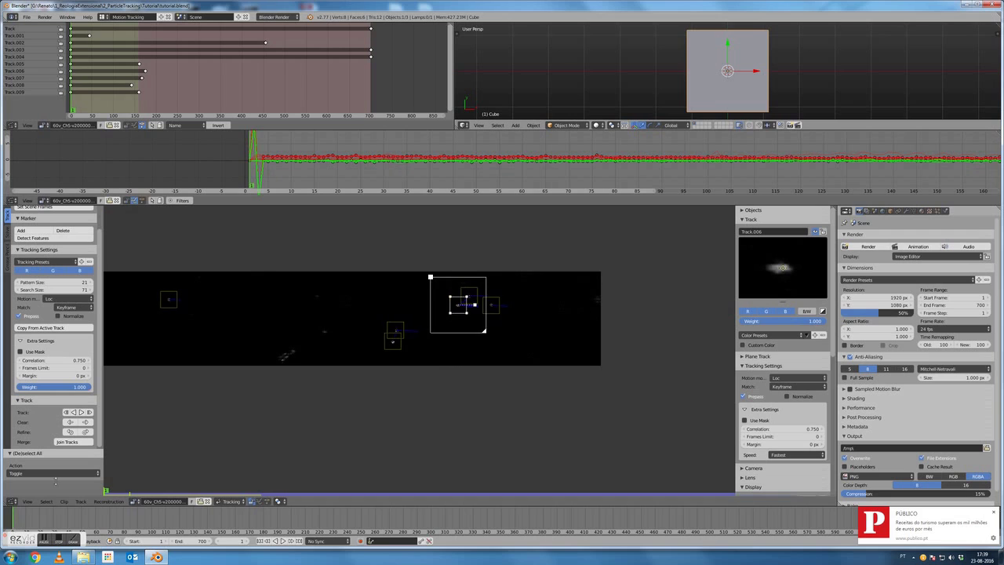
Hide every other track and select the remaining marker on the left particle of the three-particle cluster
scroll(498, 331, "up", 3)
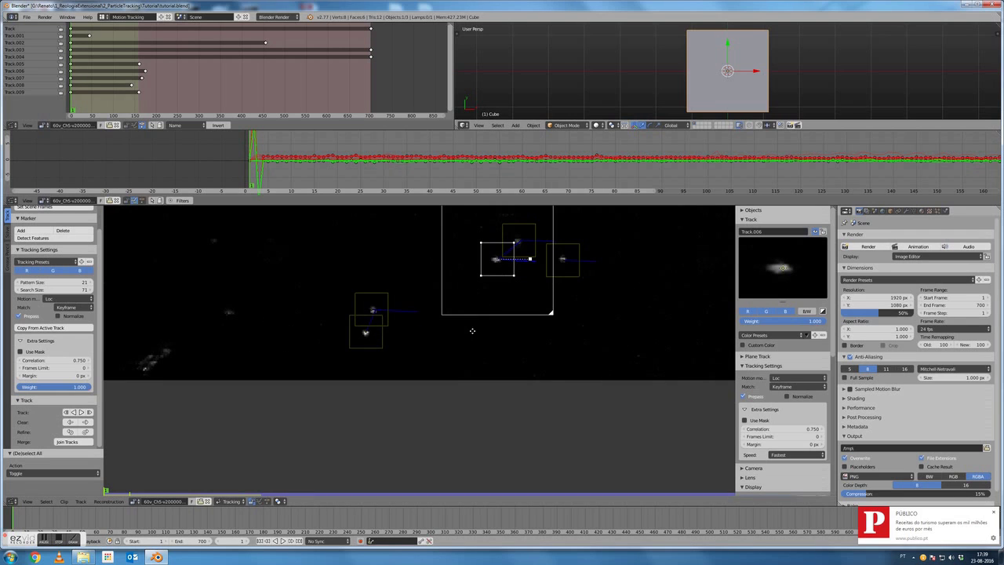
middle_click_drag(472, 331, 359, 366)
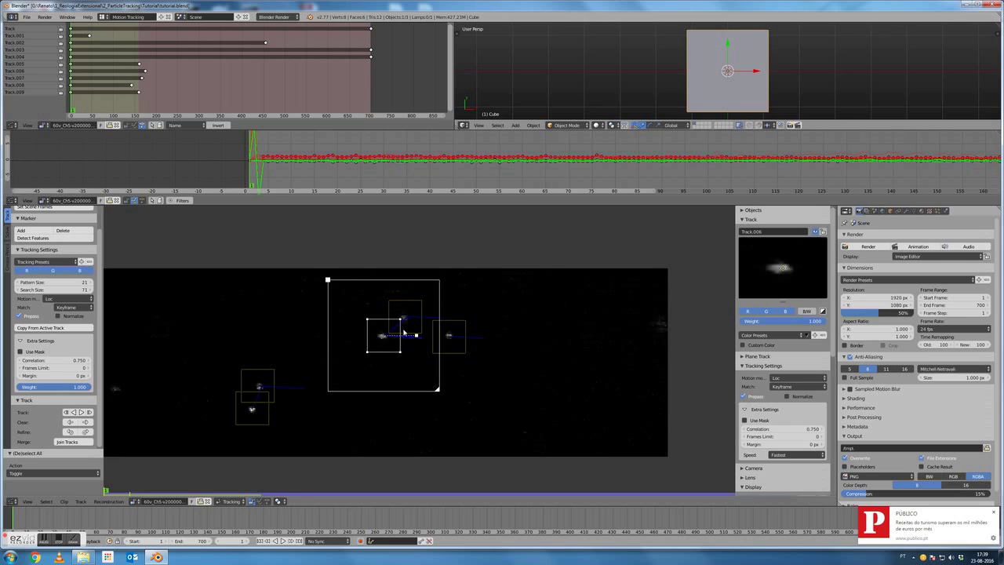
key("ctrl+i")
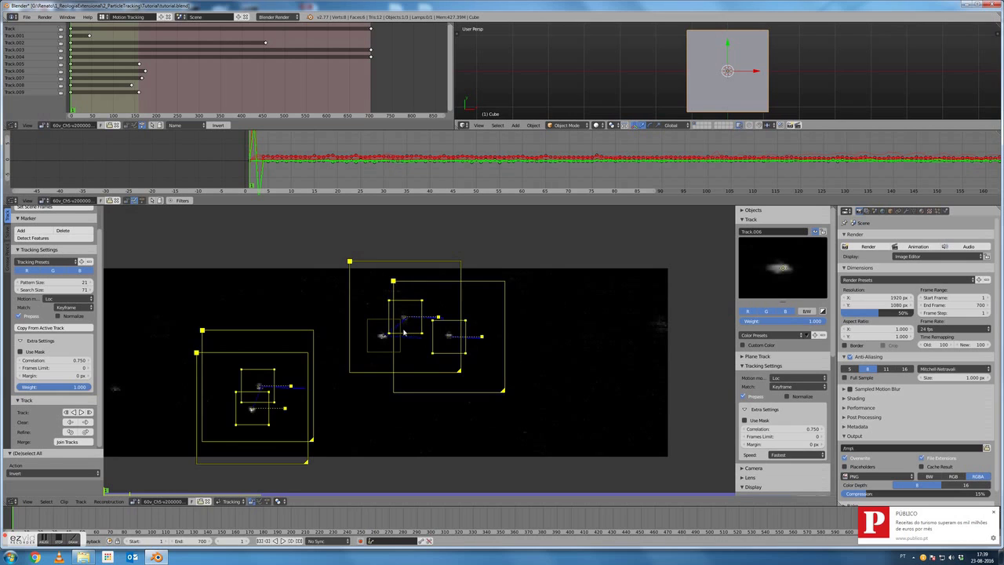
key("h")
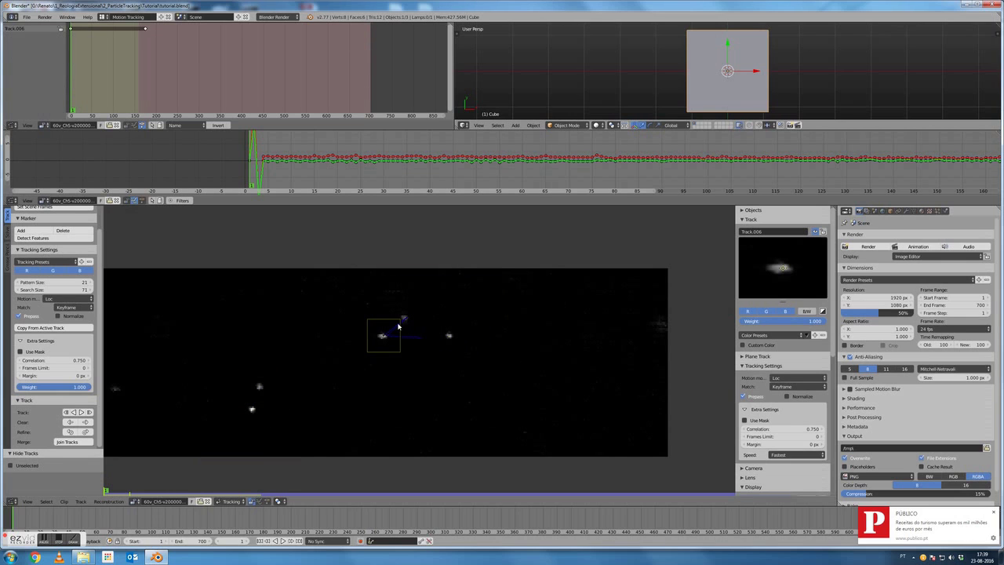
left_click(400, 335)
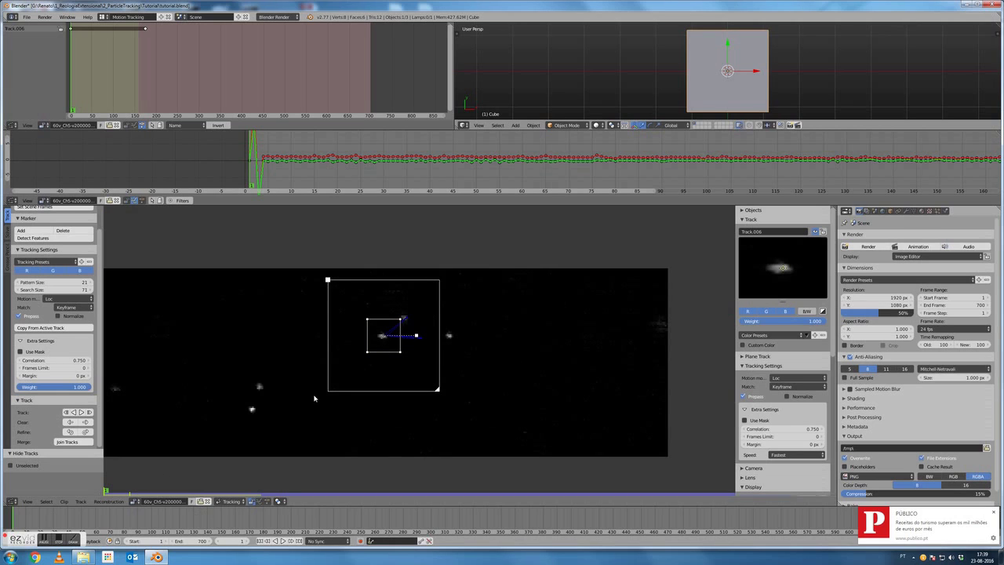
Step back and forth through the first frames to examine where the marker jumps to the neighbouring particle
key("alt+Right")
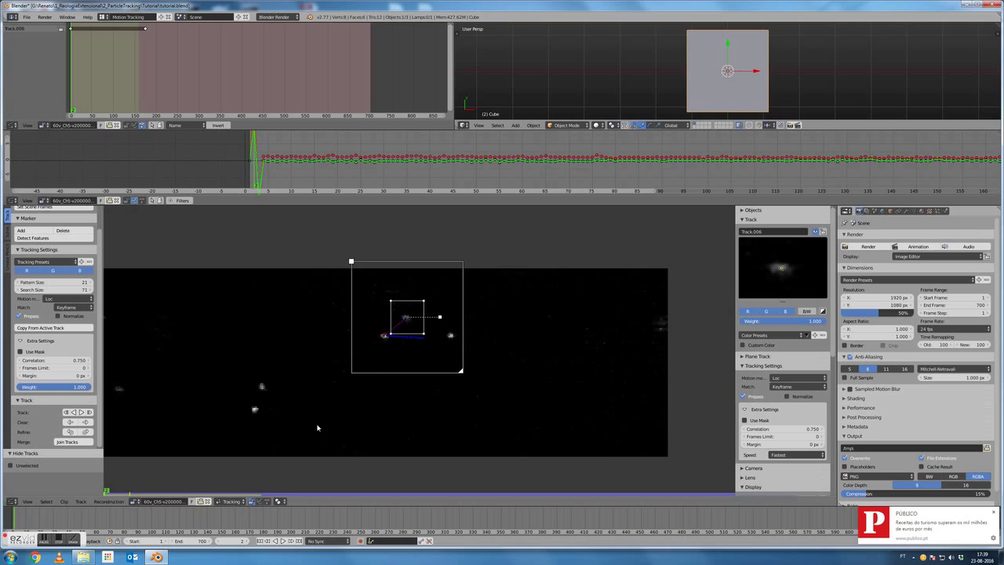
key("alt+Left")
key("alt+Right")
key("alt+Left")
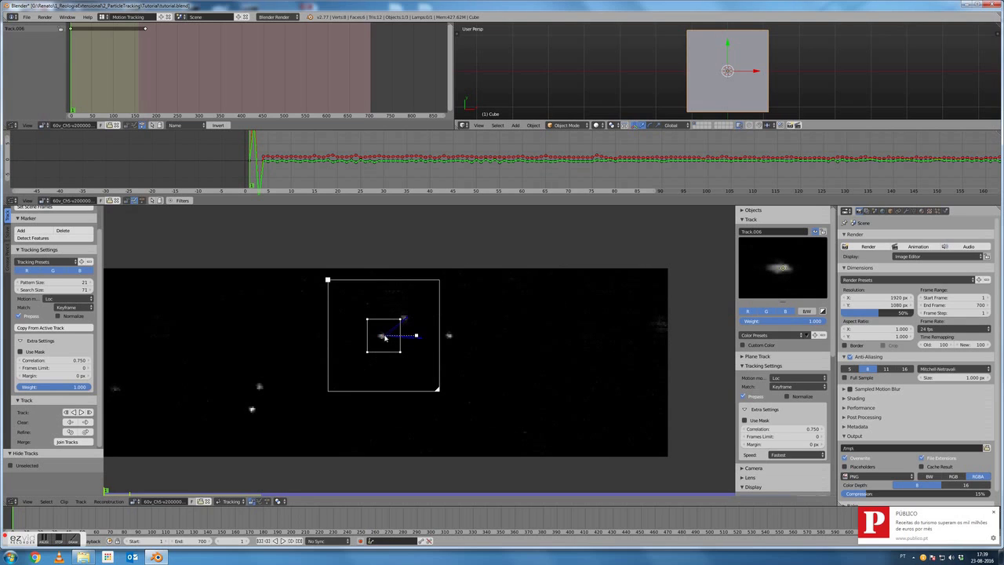
key("alt+Right")
key("alt+Right")
key("alt+Right")
key("alt+Right")
key("alt+Right")
key("alt+Right")
key("alt+Right")
key("alt+Right")
key("alt+Right")
key("alt+Right")
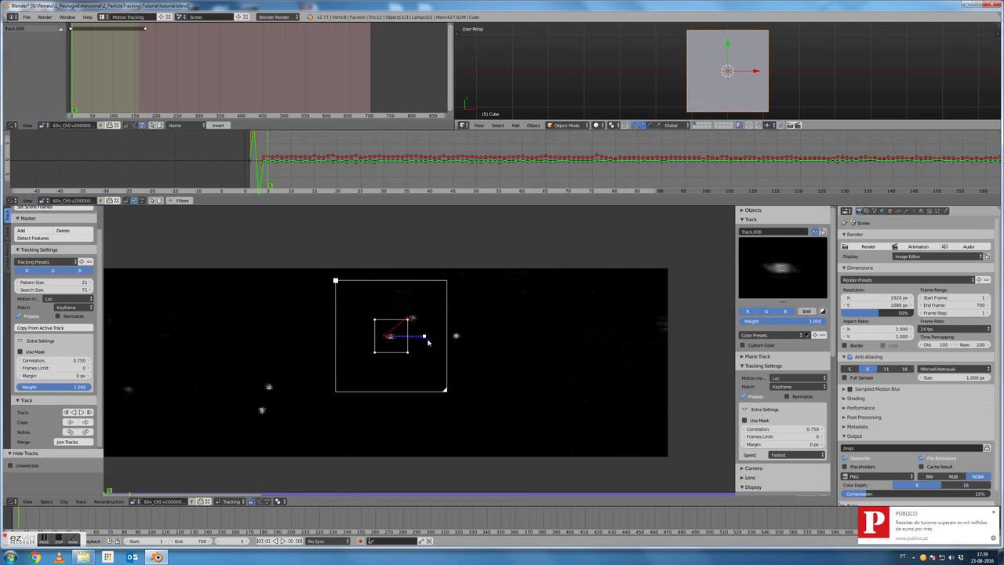
key("alt+Left")
key("alt+Left")
key("alt+Left")
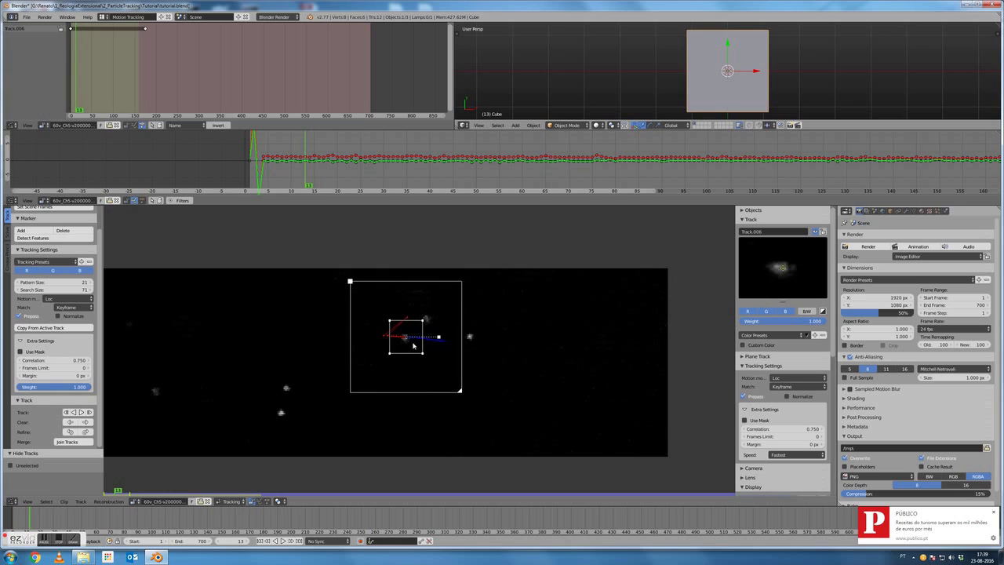
key("alt+Left")
key("alt+Left")
key("alt+Left")
key("alt+Left")
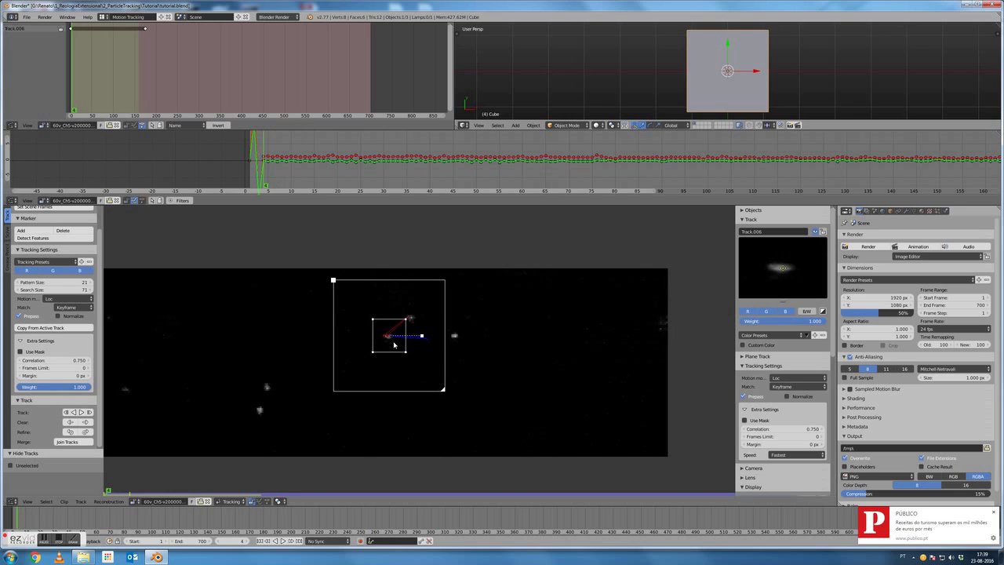
key("alt+Left")
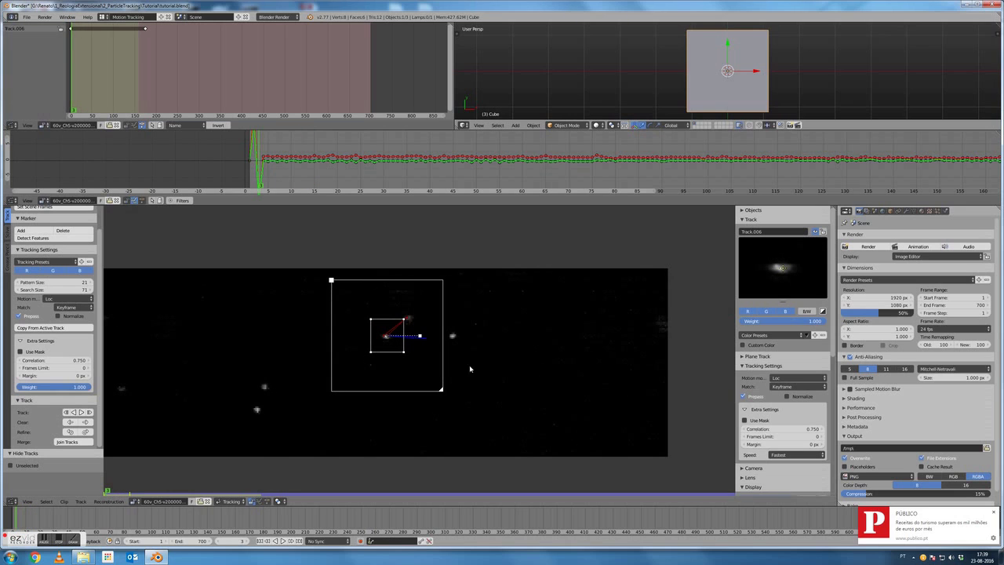
On frame 2, move the stray marker back onto the left particle of the cluster
key("alt+Left")
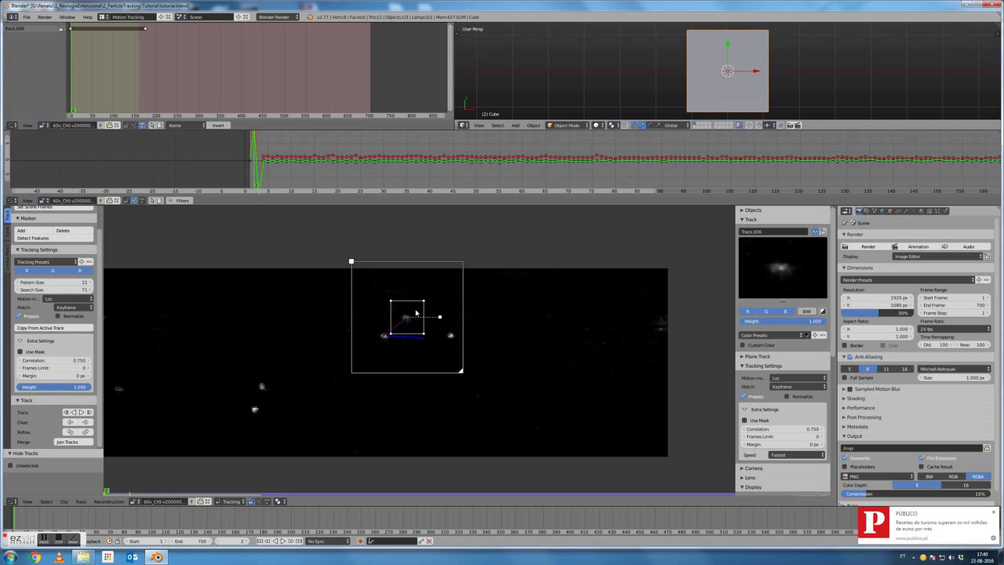
key("g")
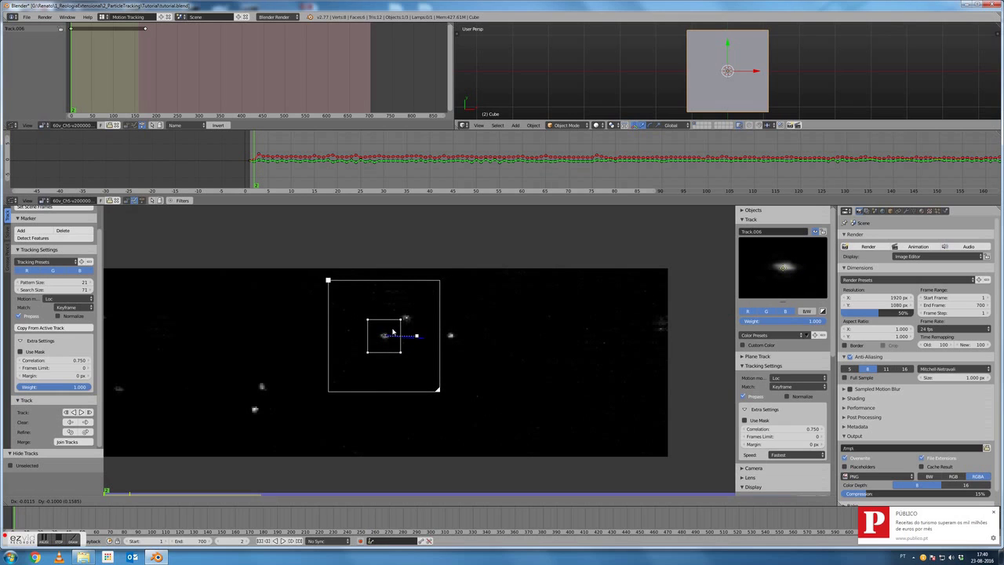
left_click(393, 330)
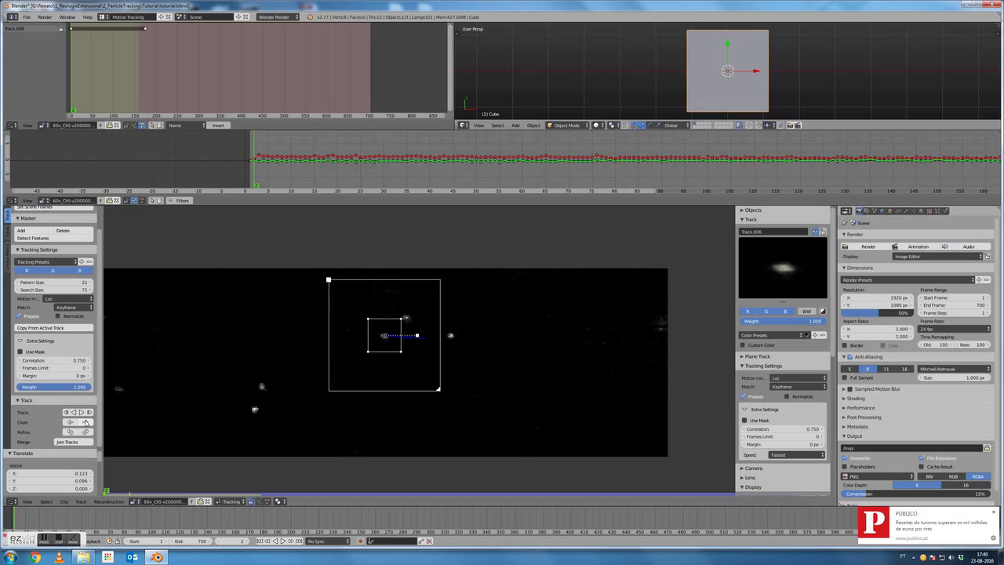
Clear the marker's track after frame 2 and track it forward again
left_click(87, 422)
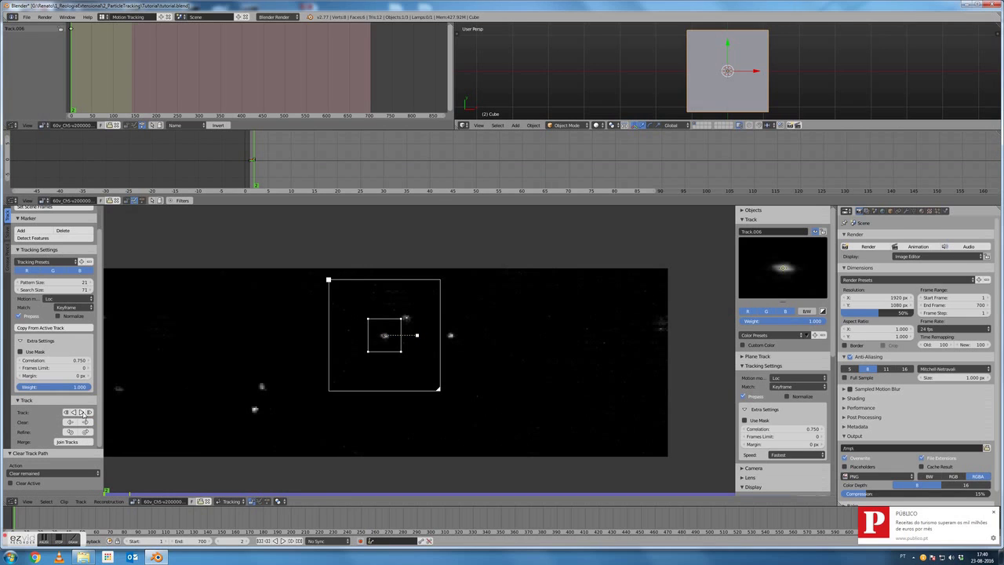
left_click(83, 413)
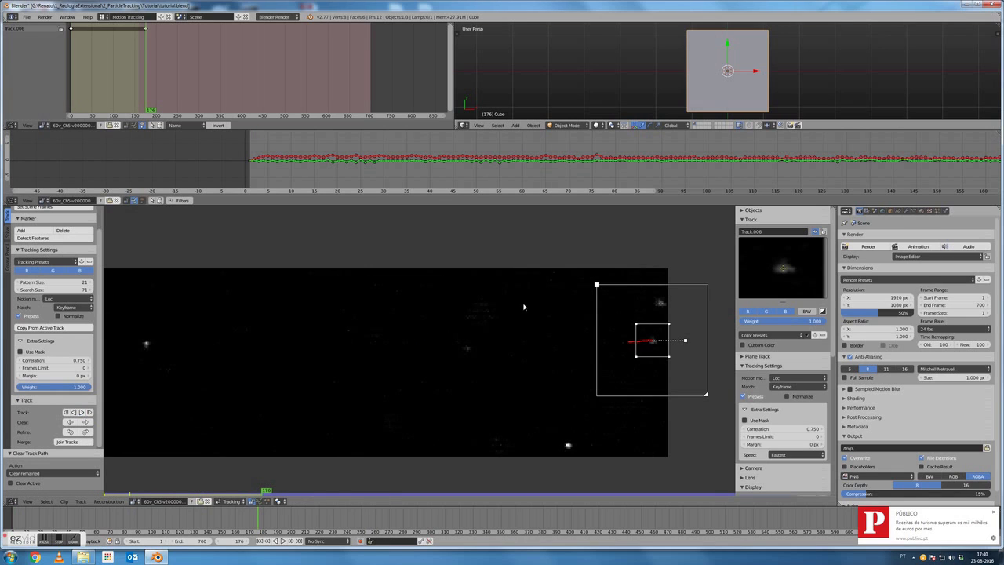
Reveal all hidden tracks, deselect them and select the track behind the remaining spike at the start of the graph
scroll(543, 312, "down", 4)
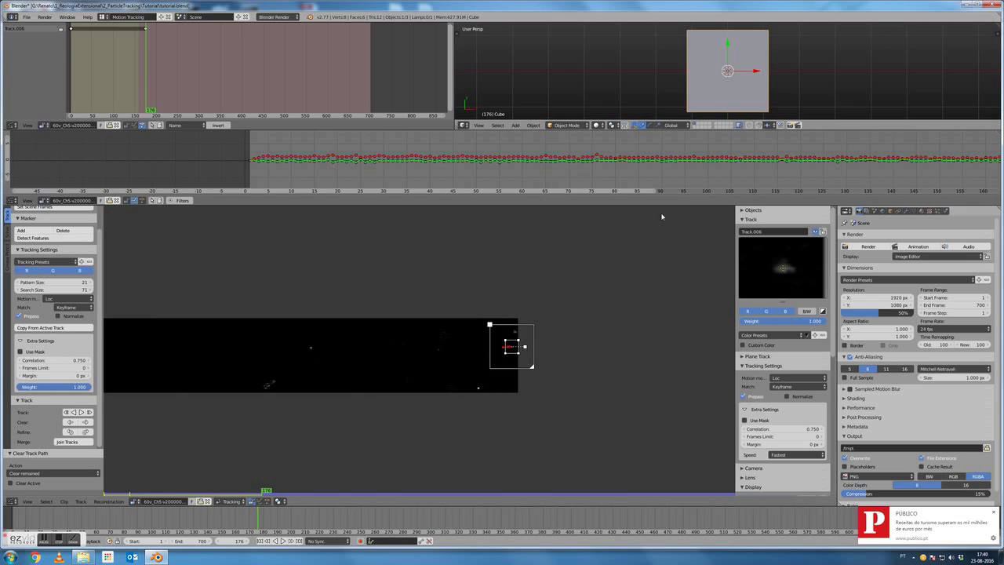
scroll(345, 419, "down", 3)
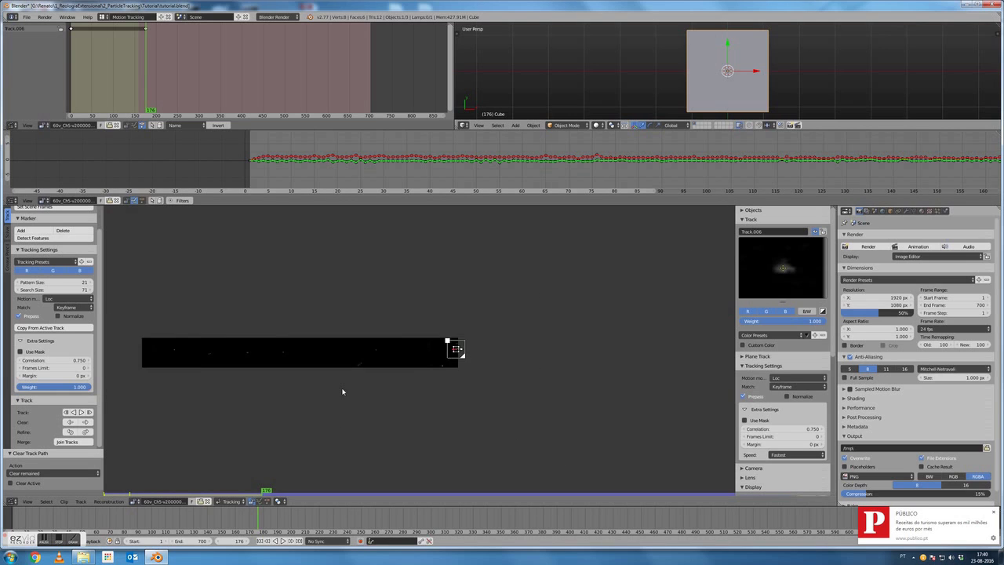
scroll(343, 391, "down", 1)
key("alt+h")
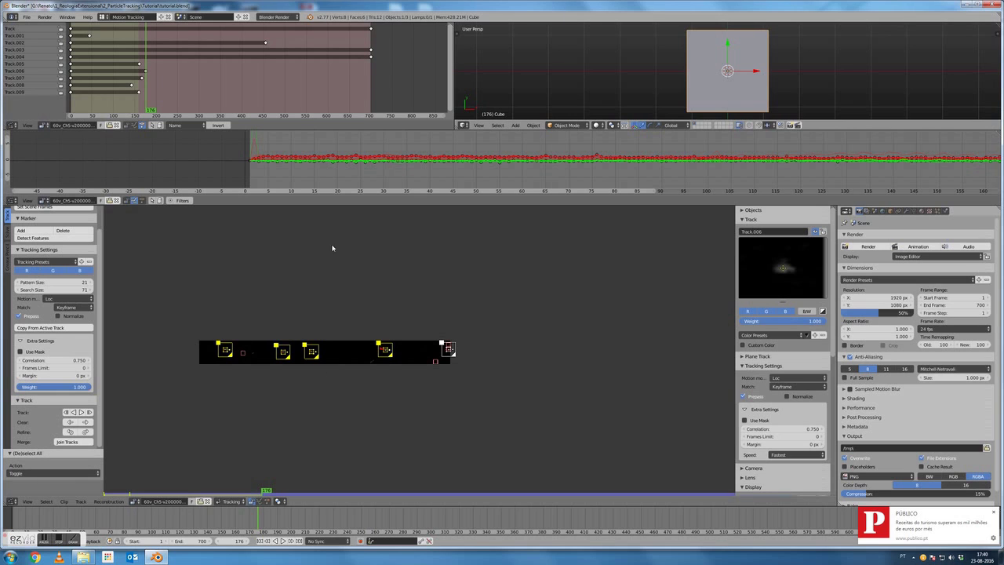
key("a")
key("Home")
left_click(308, 143)
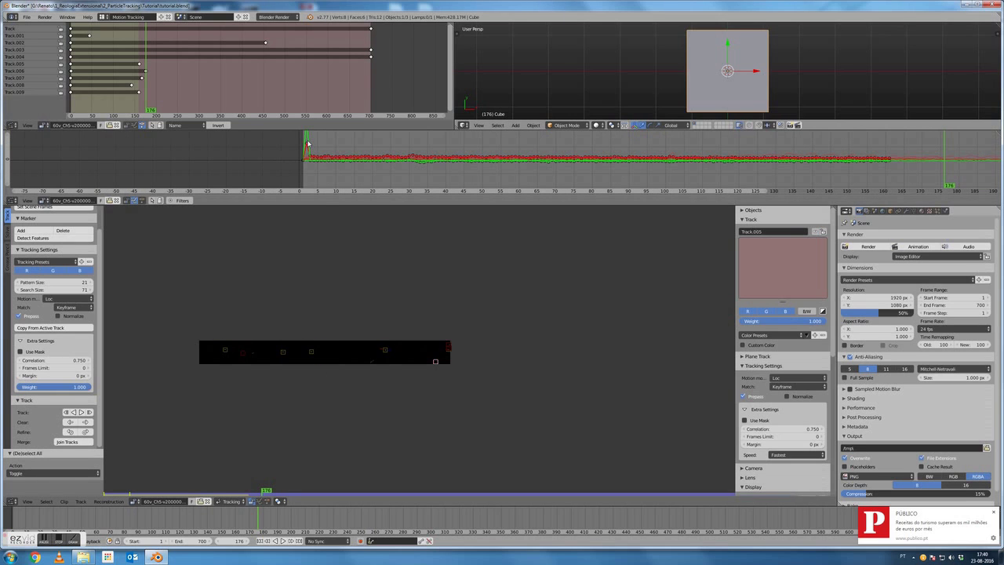
Examine the selected marker near the lower edge of the clip and step through the first frames to see where it jumps between particles
scroll(460, 374, "up", 3)
scroll(500, 411, "up", 1)
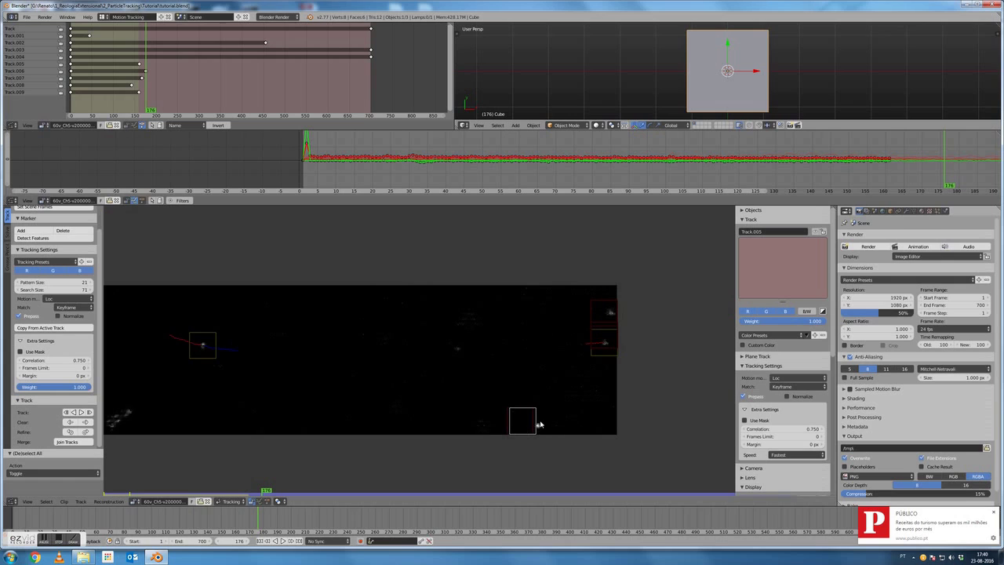
middle_click_drag(547, 437, 482, 330)
scroll(482, 333, "up", 1)
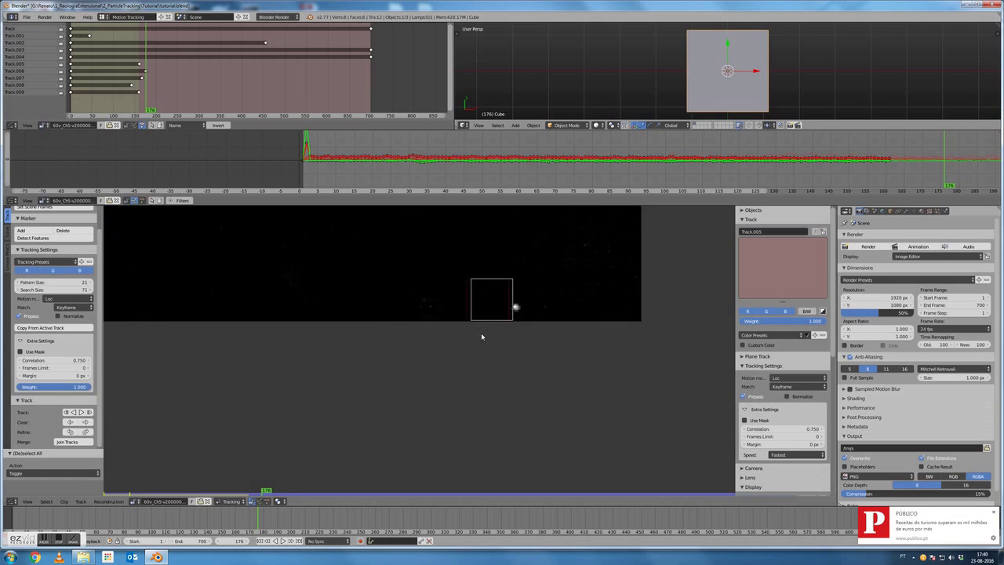
scroll(547, 299, "up", 1)
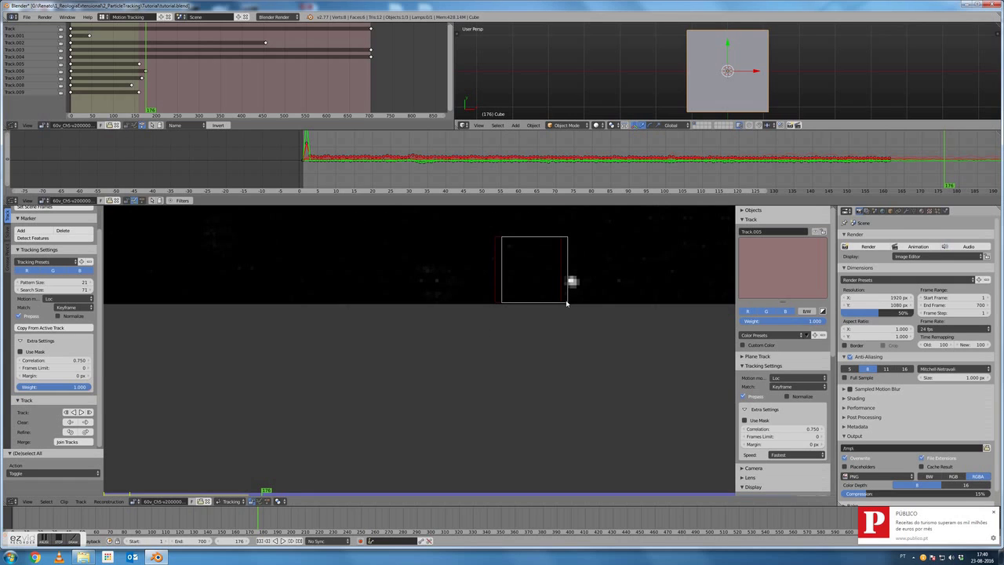
key("shift+ctrl+t")
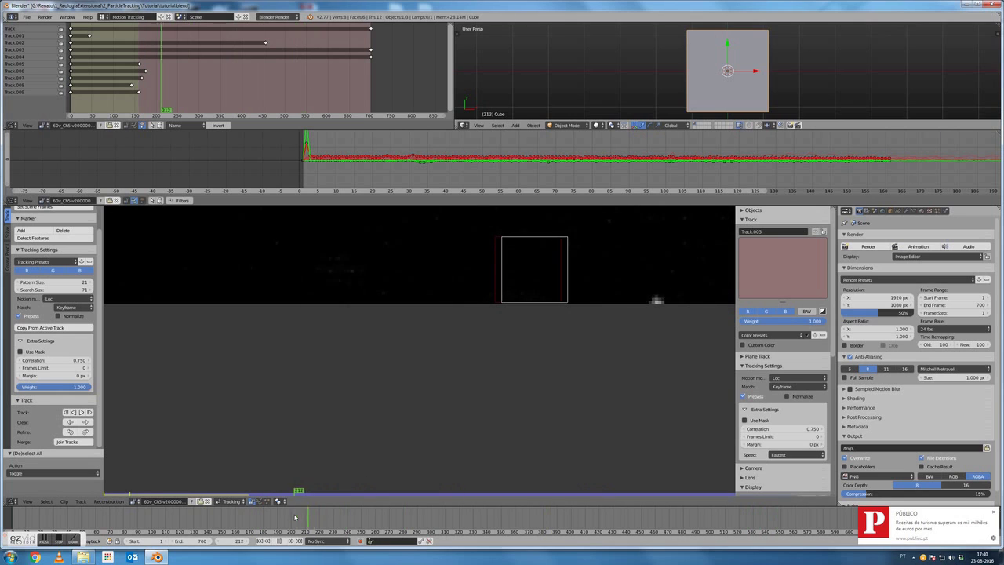
left_click_drag(171, 515, 15, 524)
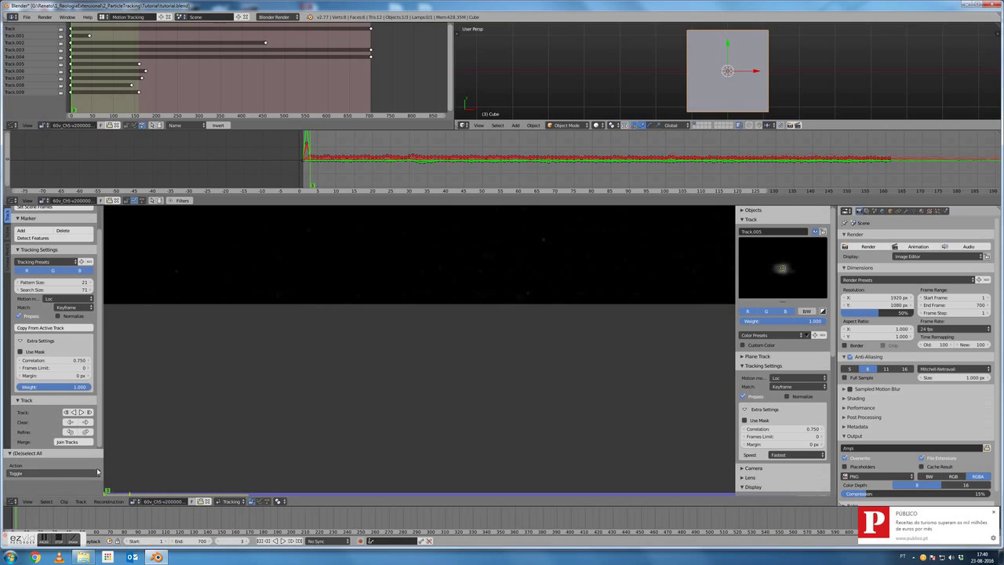
scroll(157, 427, "up", 8)
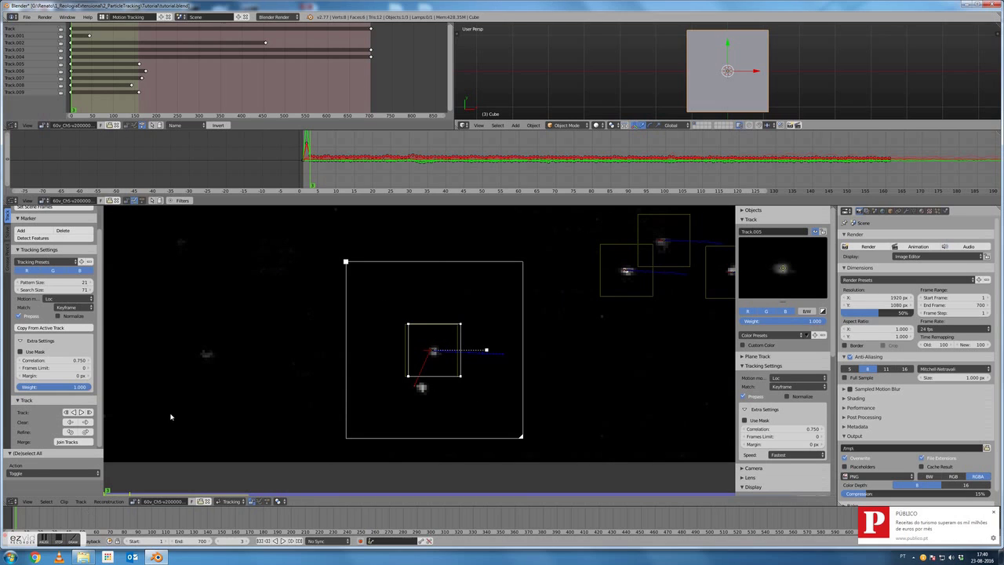
key("Left")
key("Left")
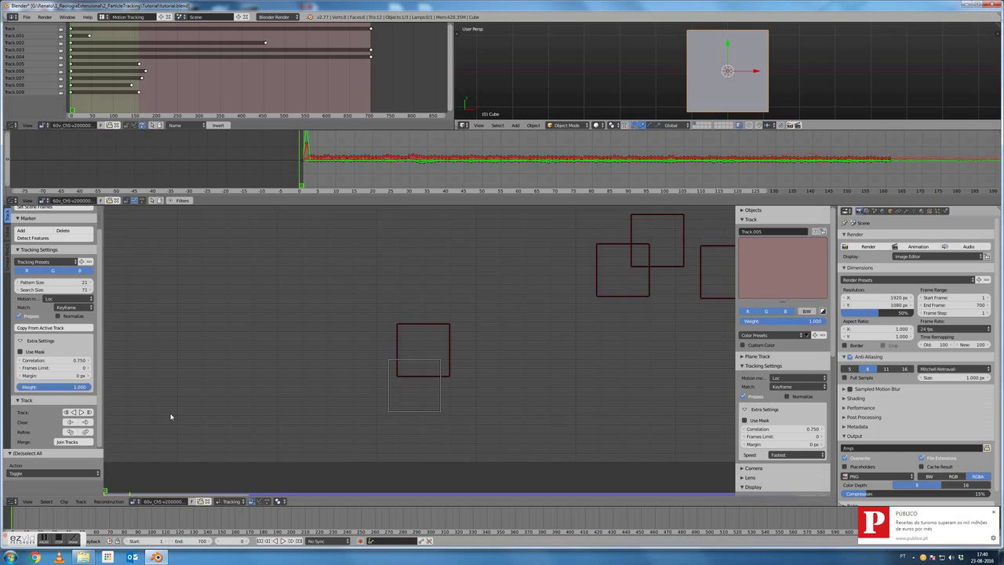
key("ctrl+t")
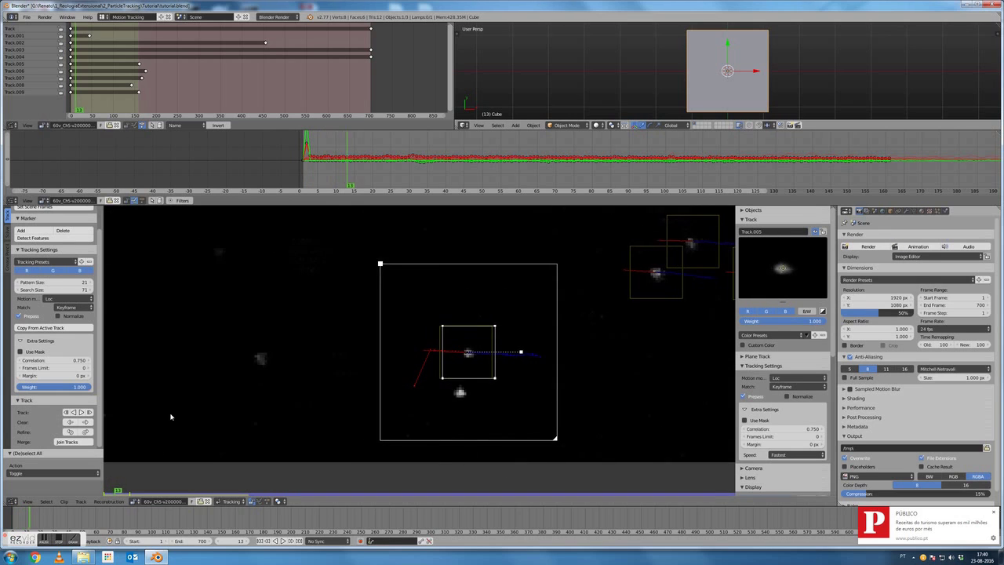
key("shift+ctrl+t")
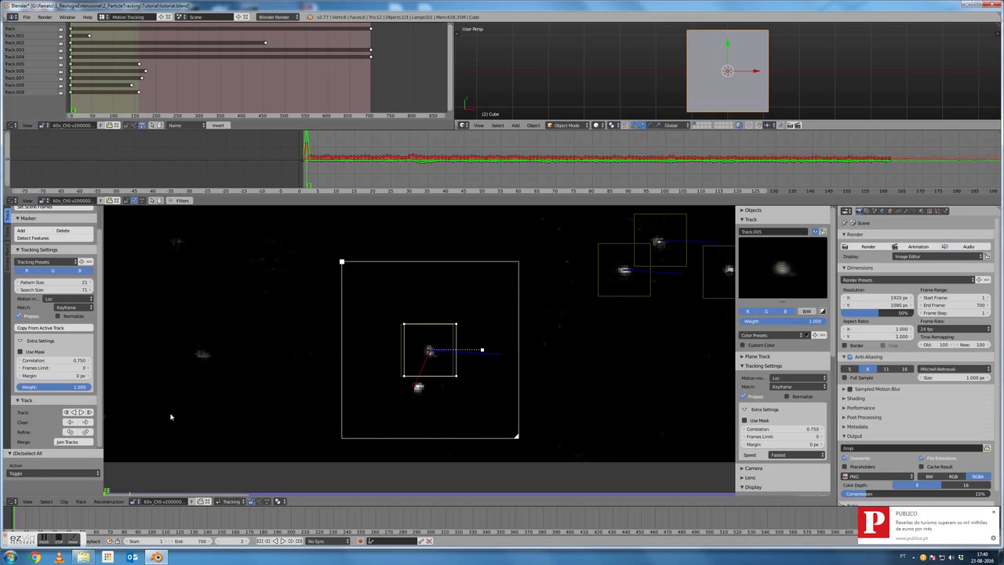
On frame 2, move the selected marker back onto the lower particle of the close pair
key("Right")
key("g")
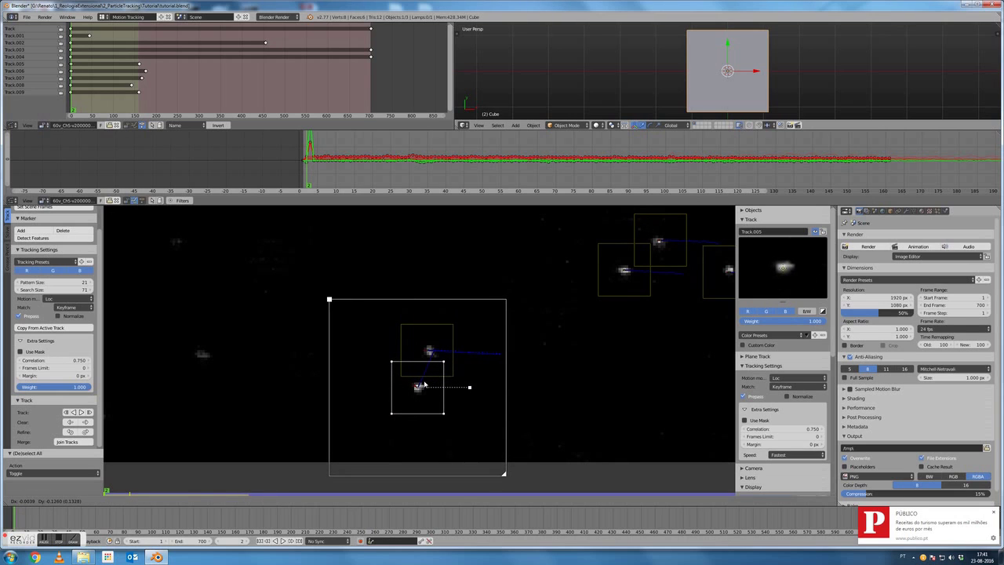
left_click(425, 384)
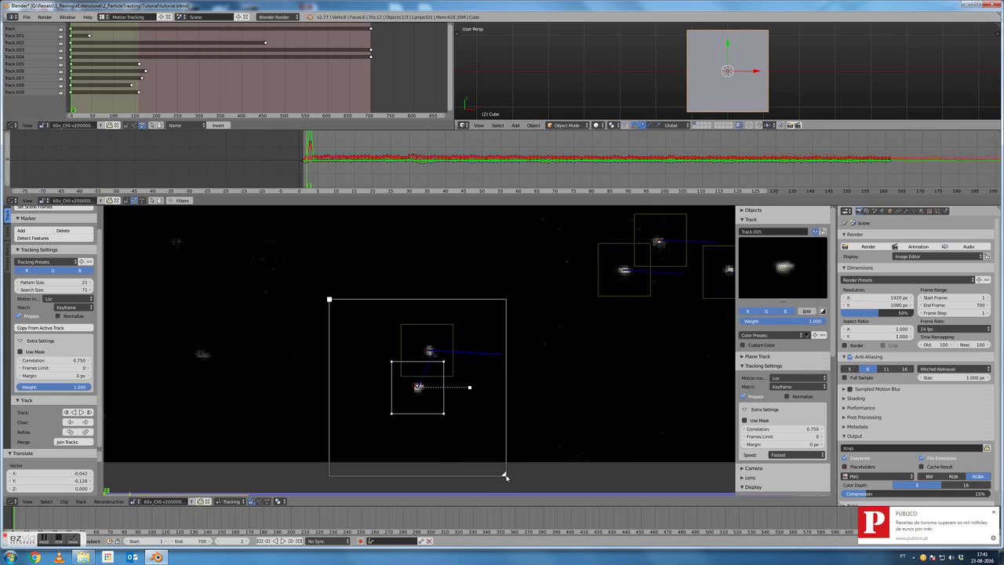
Reshape the marker's search area to a flat rectangle 57.72 wide and 23.72 high so it excludes the neighbouring particle
left_click_drag(504, 473, 462, 431)
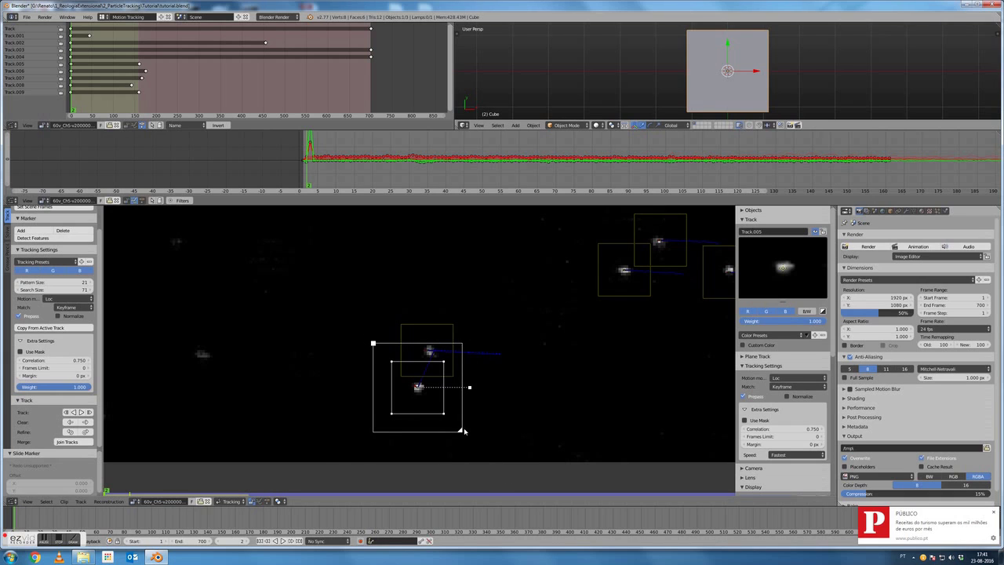
left_click_drag(833, 329, 838, 418)
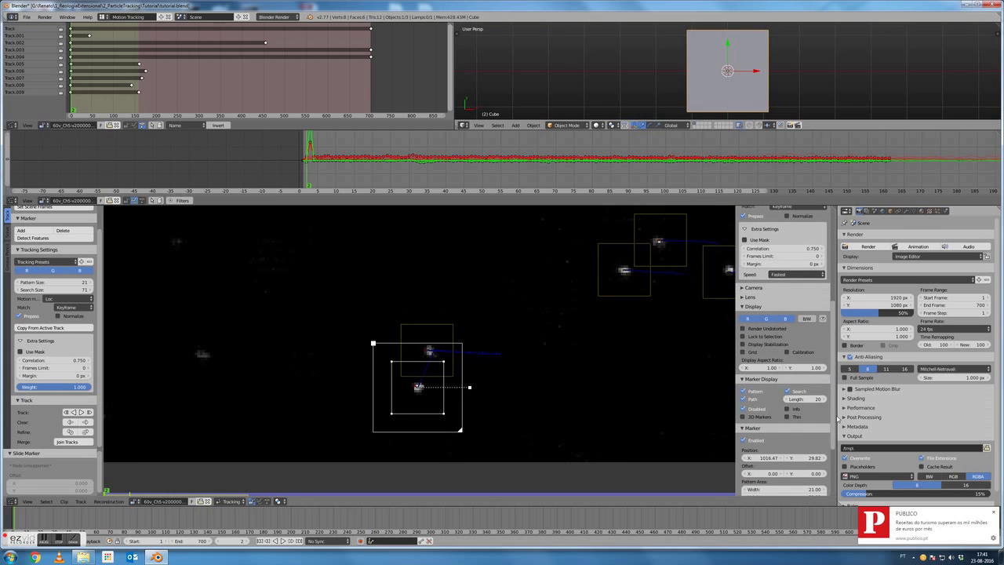
scroll(791, 398, "down", 5)
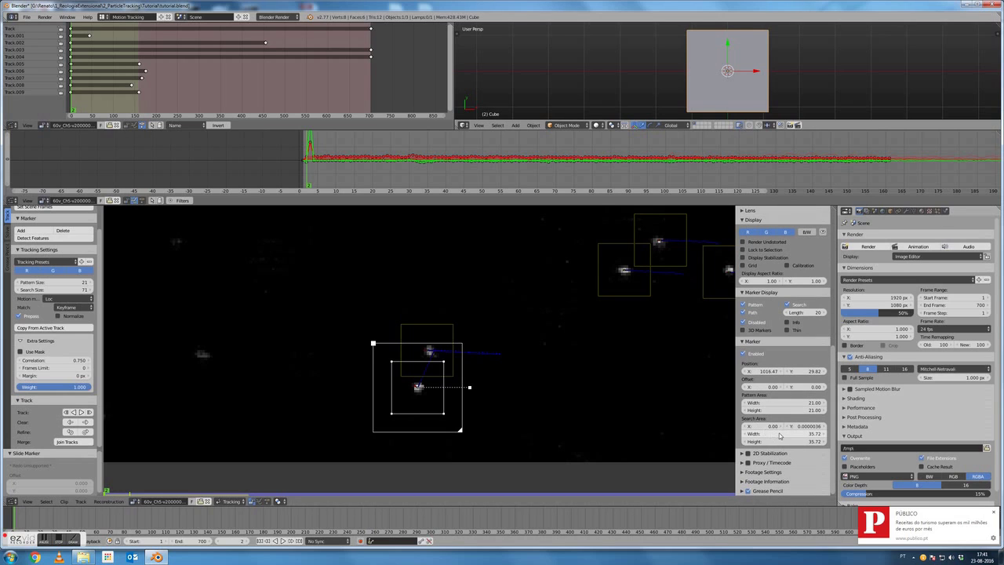
mouse_move(775, 436)
left_mouse_down()
mouse_move(806, 436)
mouse_move(768, 442)
left_mouse_up()
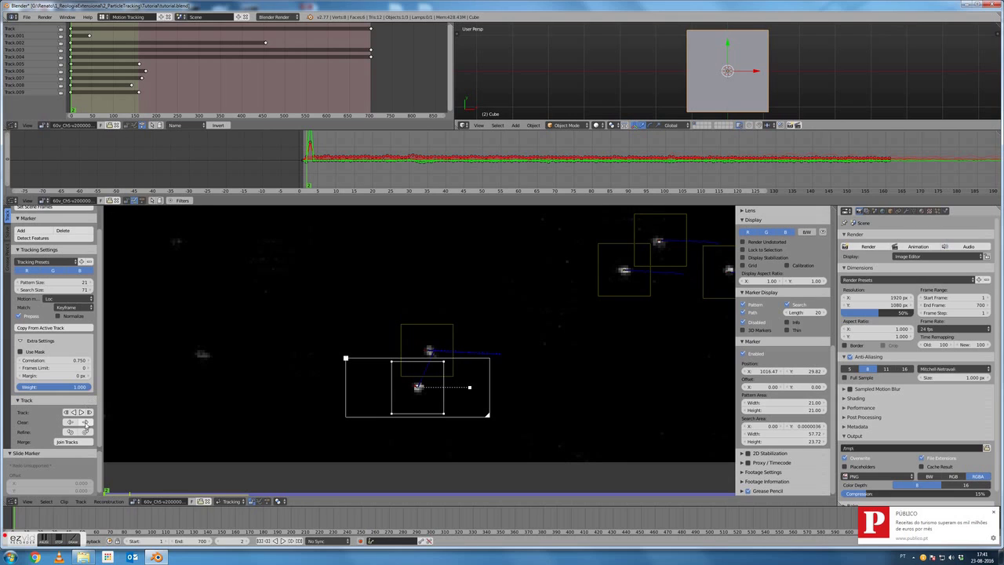
Clear the selected track after frame 2 and track the marker forward again with the reduced search area
left_click(86, 422)
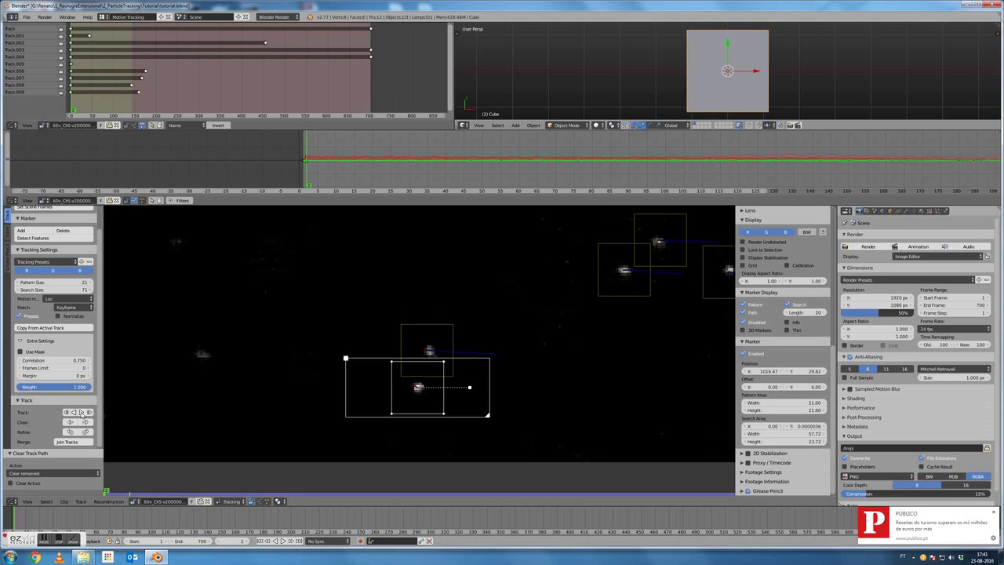
left_click(81, 413)
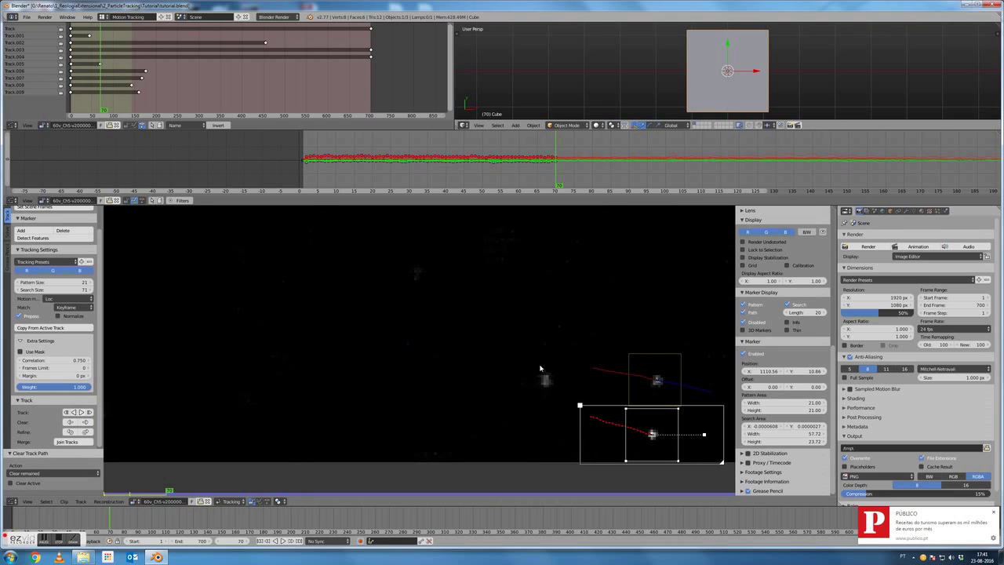
scroll(513, 373, "down", 3)
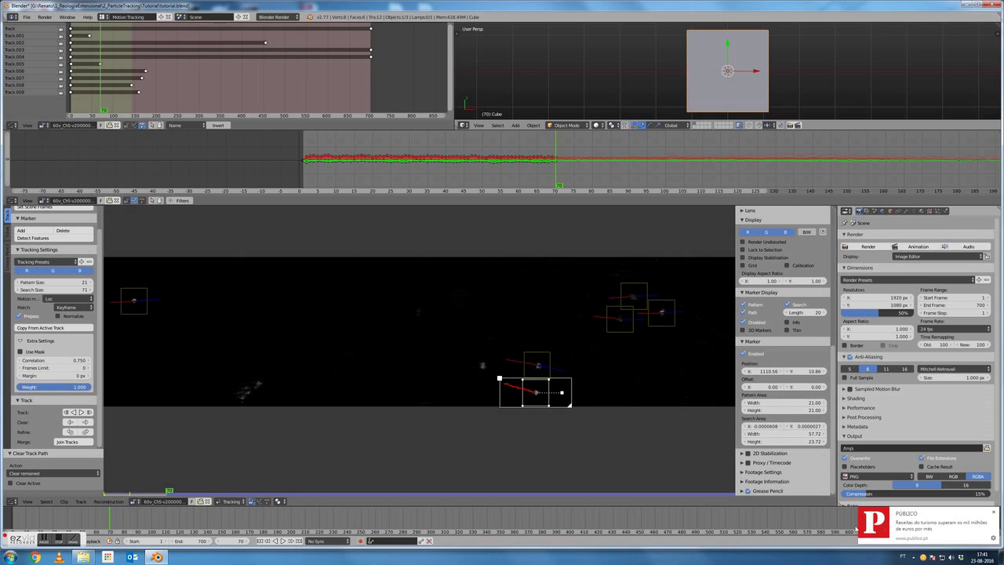
mouse_move(112, 520)
left_mouse_down()
mouse_move(15, 520)
mouse_move(109, 527)
left_mouse_up()
scroll(468, 343, "down", 2)
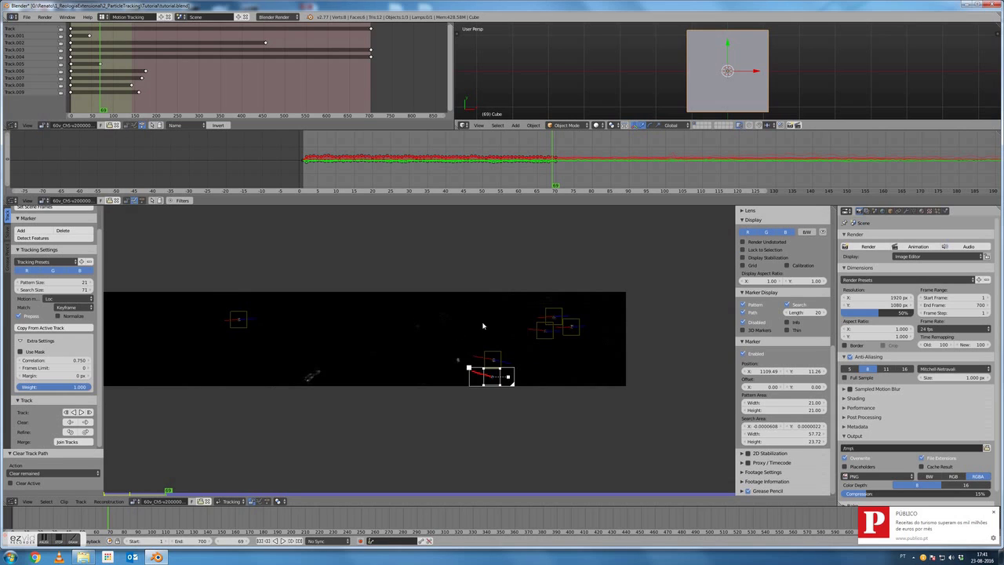
Deselect all tracks and bring the full width of the clip into view
key("a")
scroll(400, 334, "down", 4)
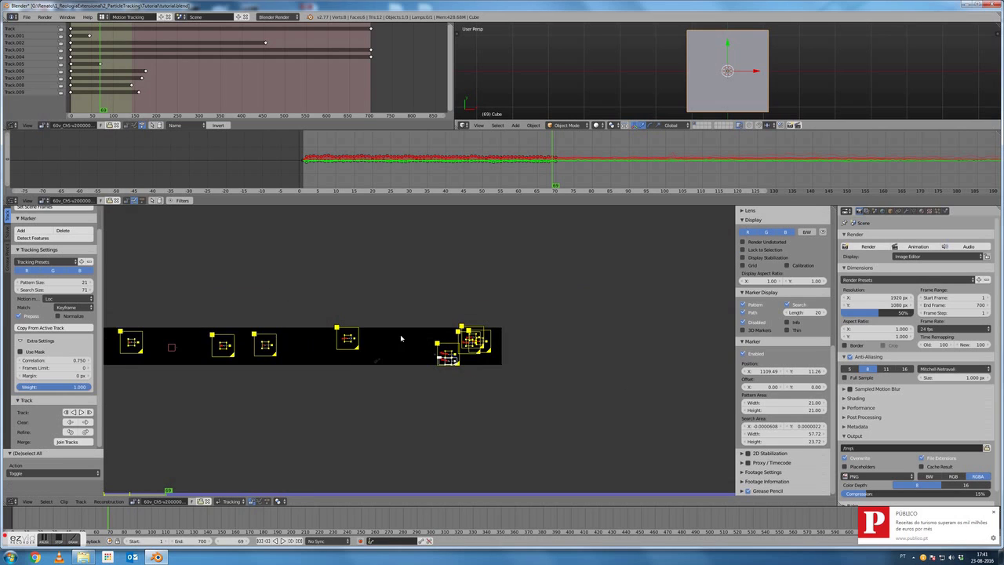
key("a")
middle_click_drag(338, 374, 454, 374)
scroll(454, 373, "up", 1)
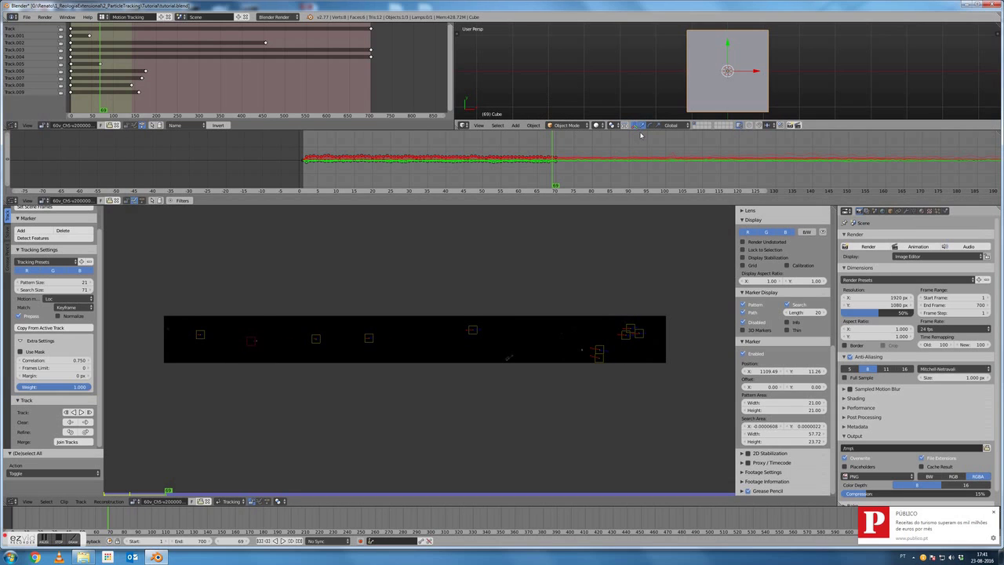
Enlarge the 3D view area downward and change it to a Text Editor
left_click_drag(636, 128, 637, 243)
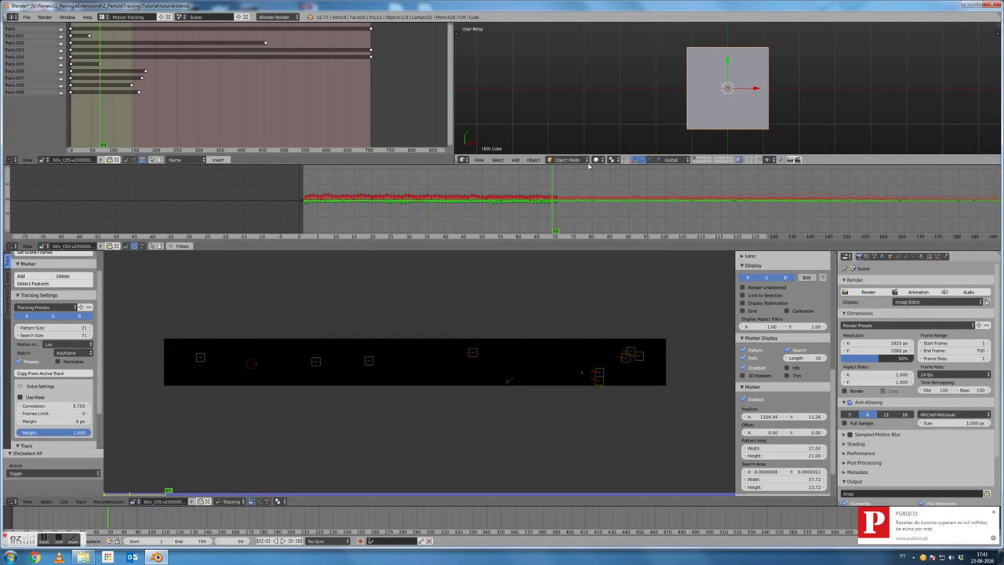
left_click_drag(588, 165, 588, 194)
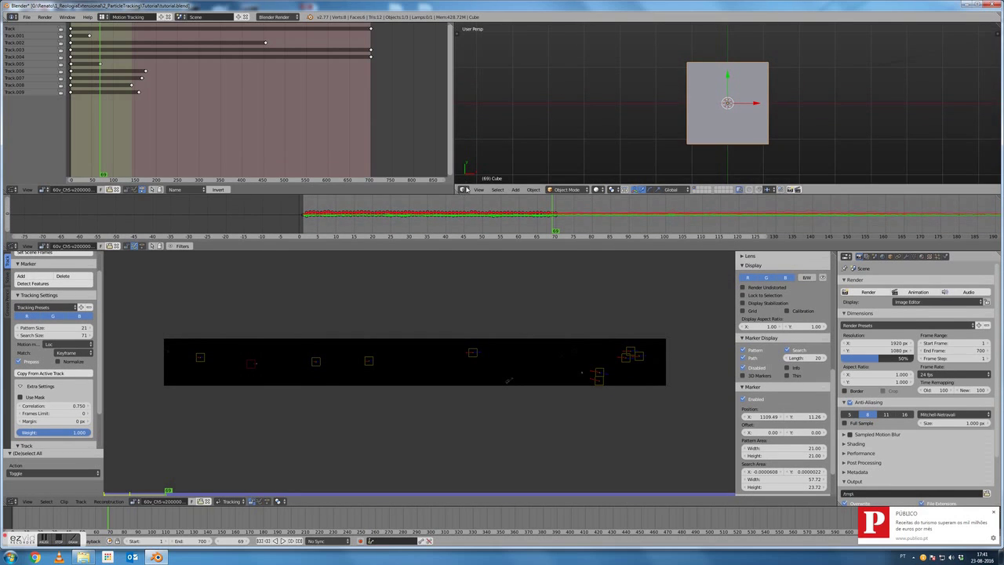
left_click(463, 189)
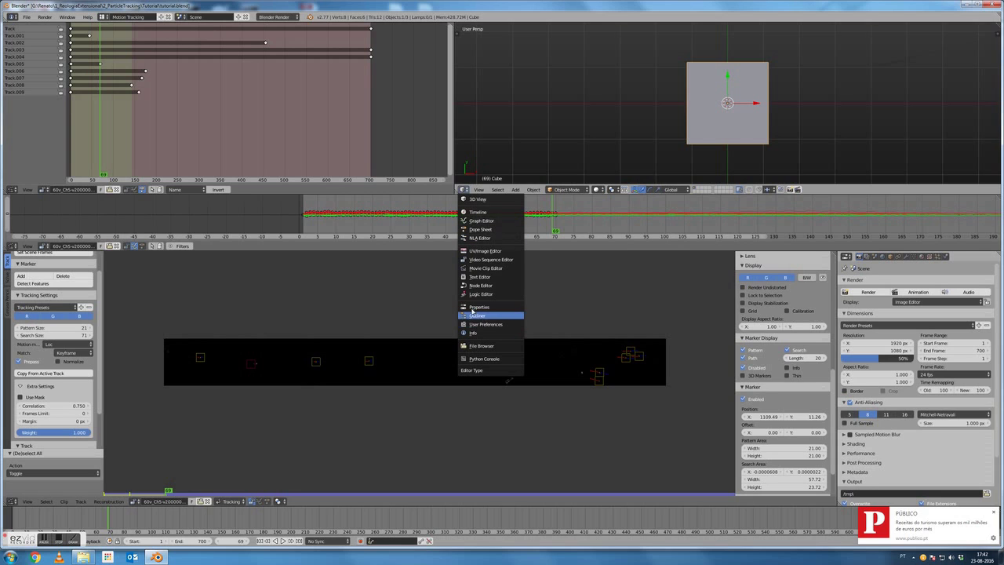
left_click(476, 277)
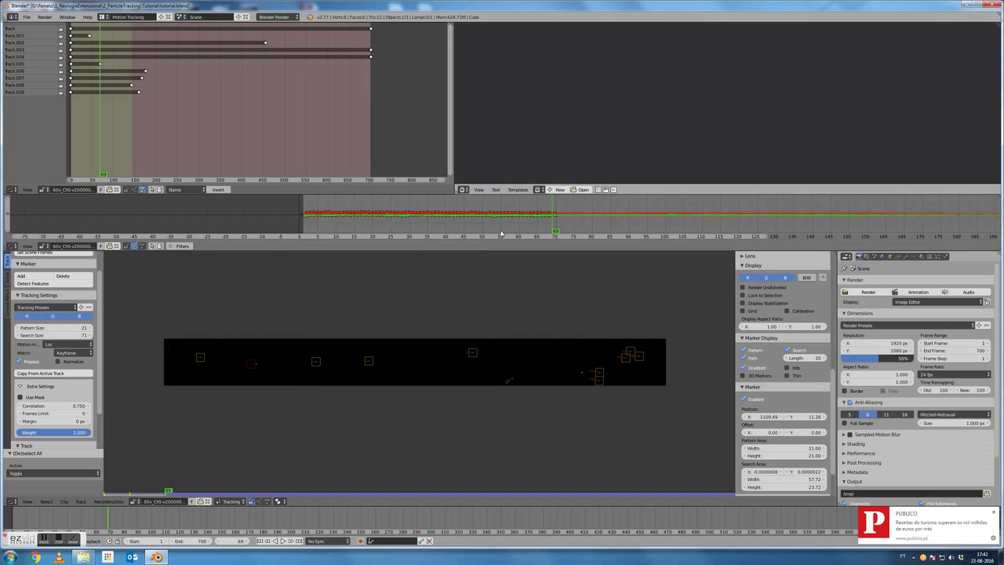
Open the script BlenderExportTracksRGS.py from the Tutorial folder as a text block
left_click(583, 190)
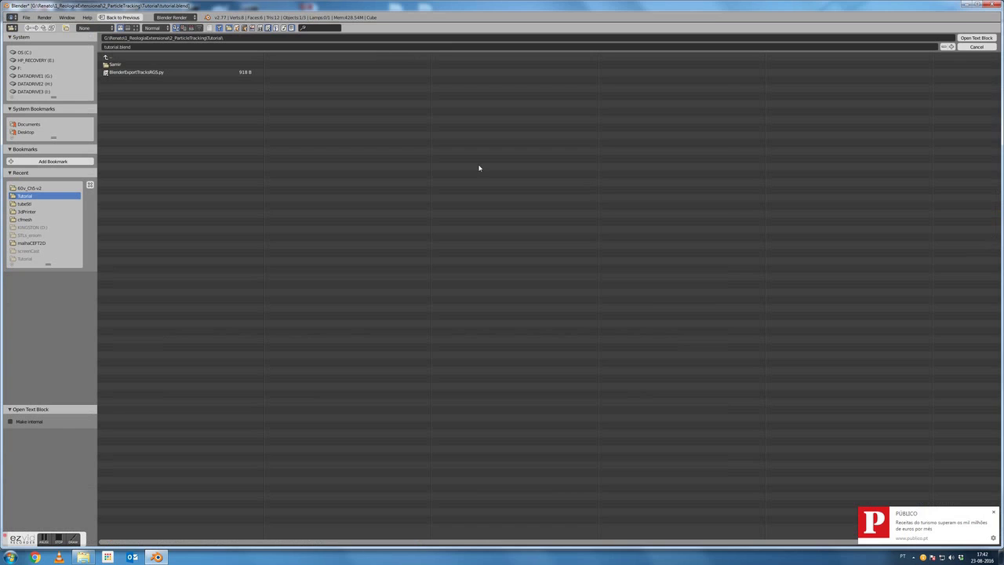
left_click(146, 72)
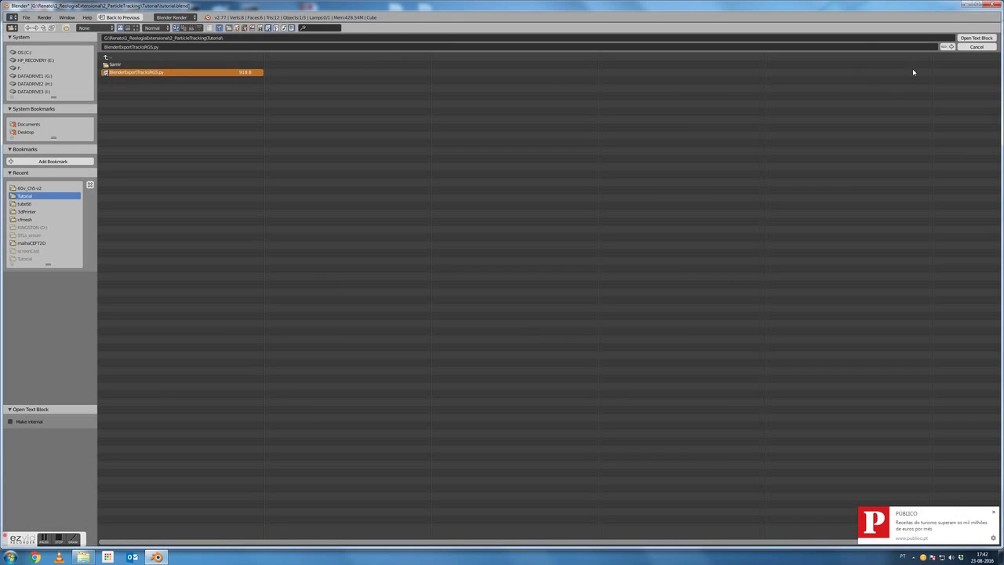
left_click(976, 38)
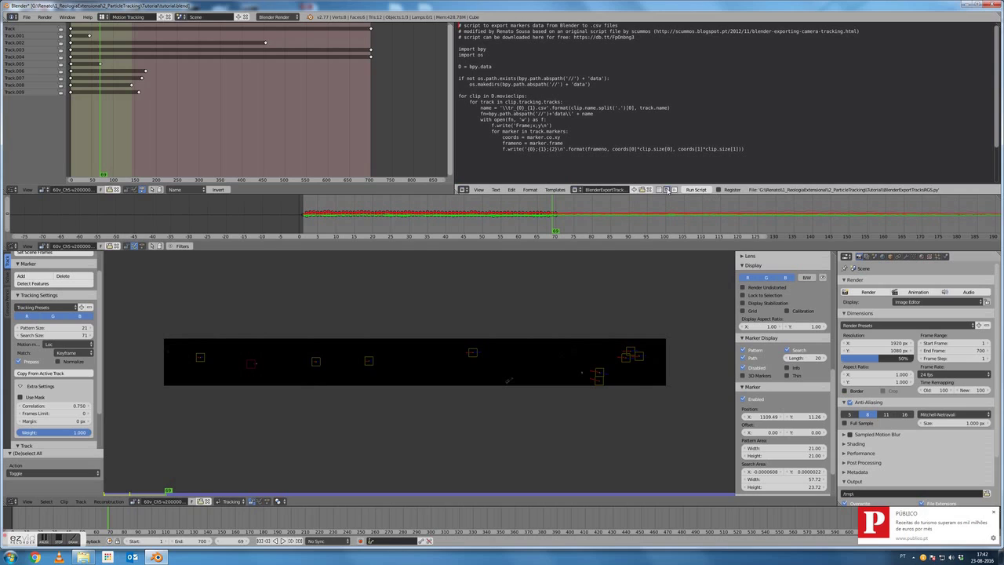
Turn on line numbers and syntax highlighting for the script and enlarge its text
left_click(659, 190)
left_click(675, 190)
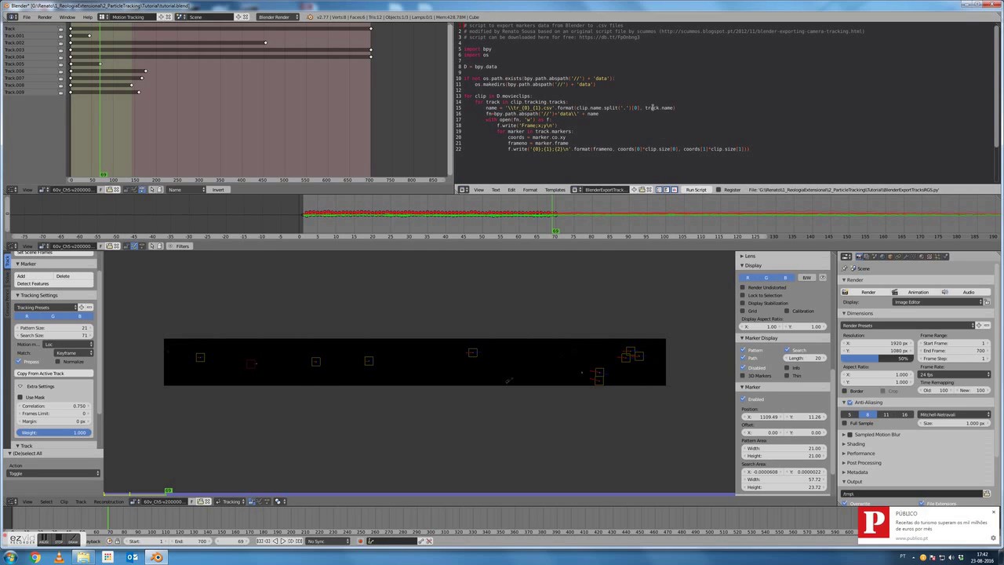
scroll(573, 98, "up", 2, "ctrl")
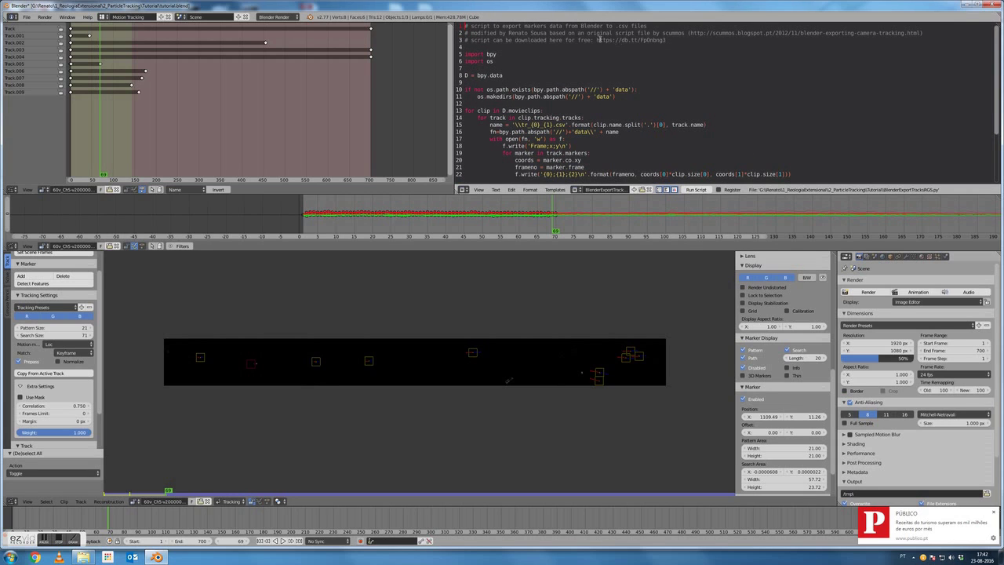
Select the download link in the script's third comment line and run the script to export the tracks
left_click_drag(597, 40, 668, 40)
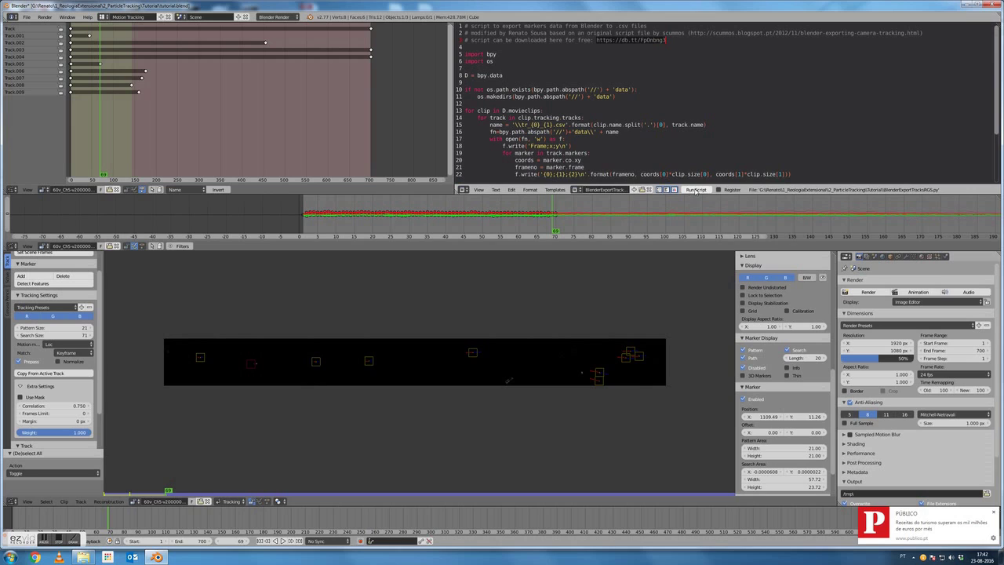
left_click(696, 190)
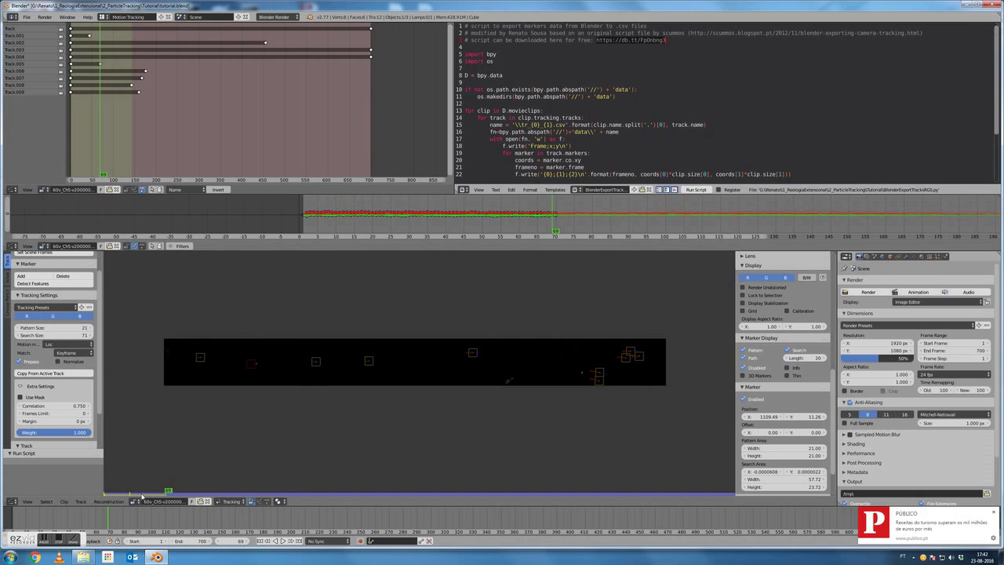
Switch to Windows Explorer and open tr_60v_Ch5-v2000001_Track.003.csv from the data folder to check the exported coordinates
left_click(82, 556)
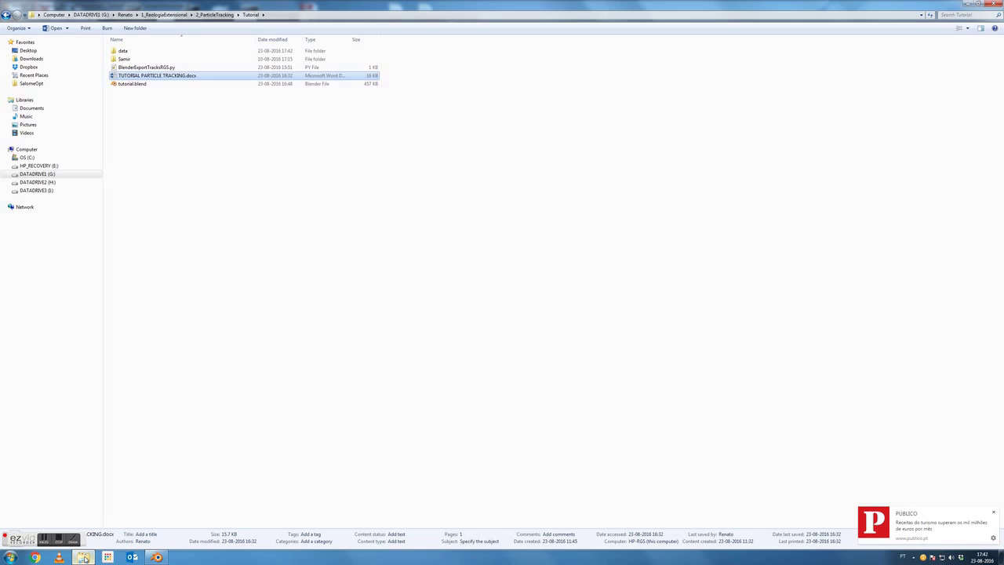
double_click(124, 51)
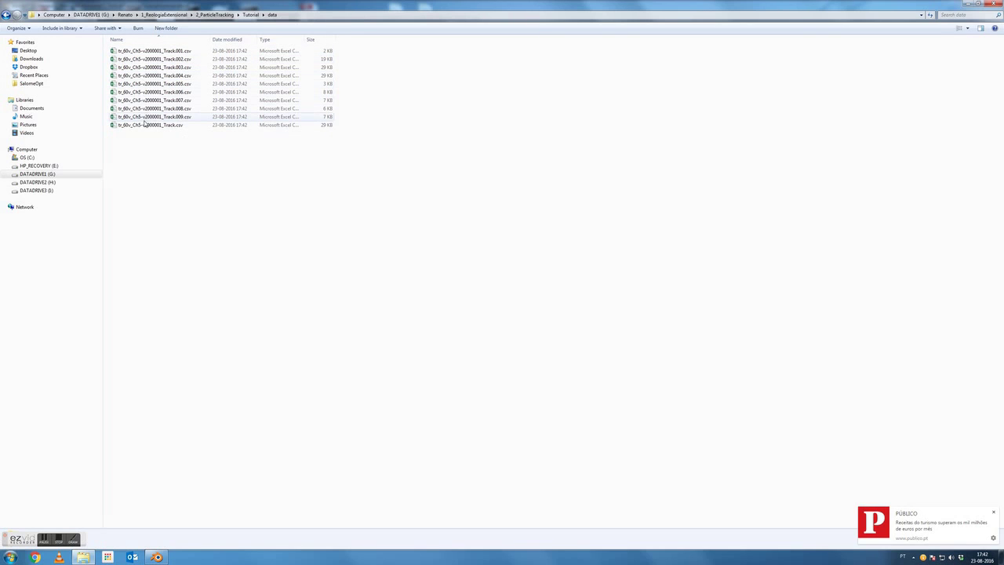
double_click(180, 69)
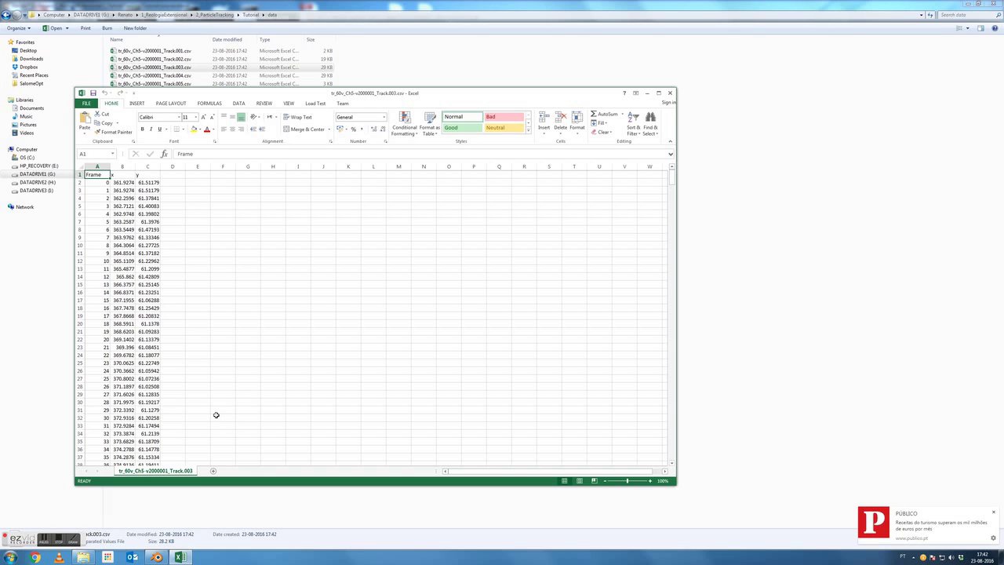
left_click(60, 540)
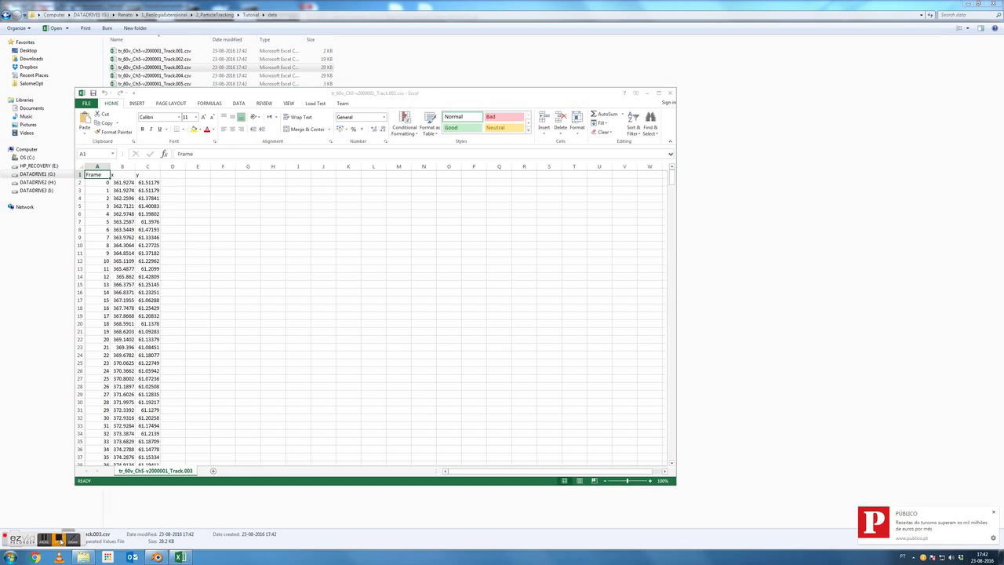